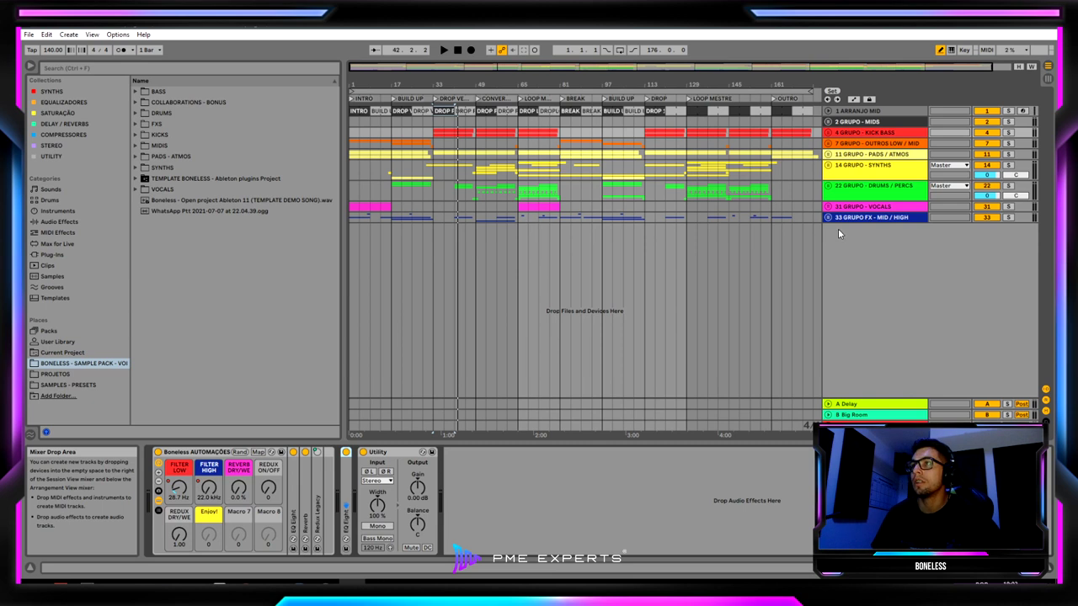
# Load Sylenth1 from the Synths collection onto a new MIDI track and start from the Init preset.
pyautogui.rightClick(850, 249)
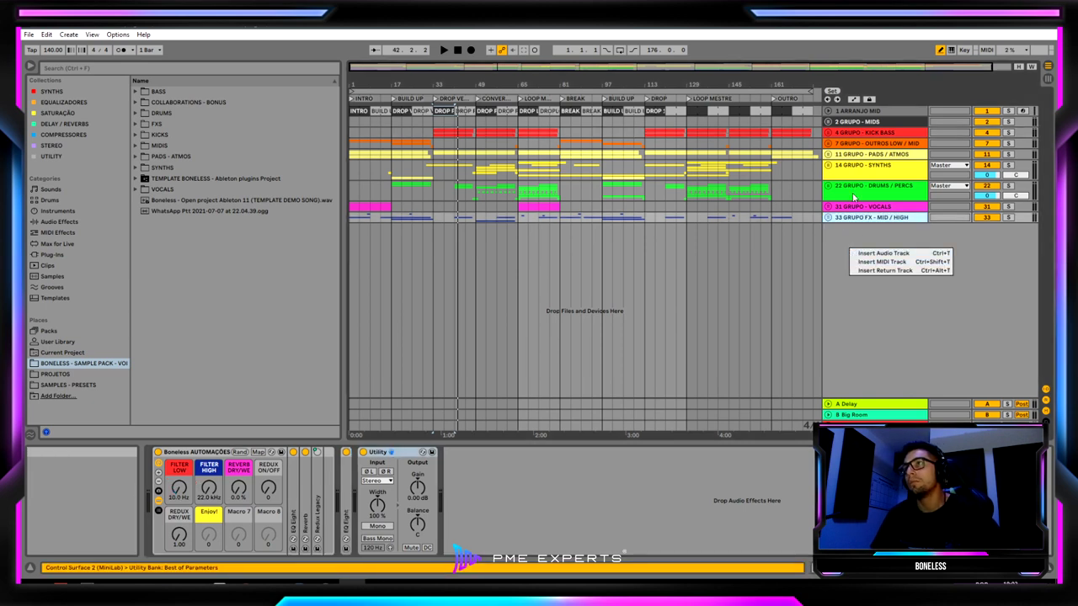
pyautogui.click(878, 262)
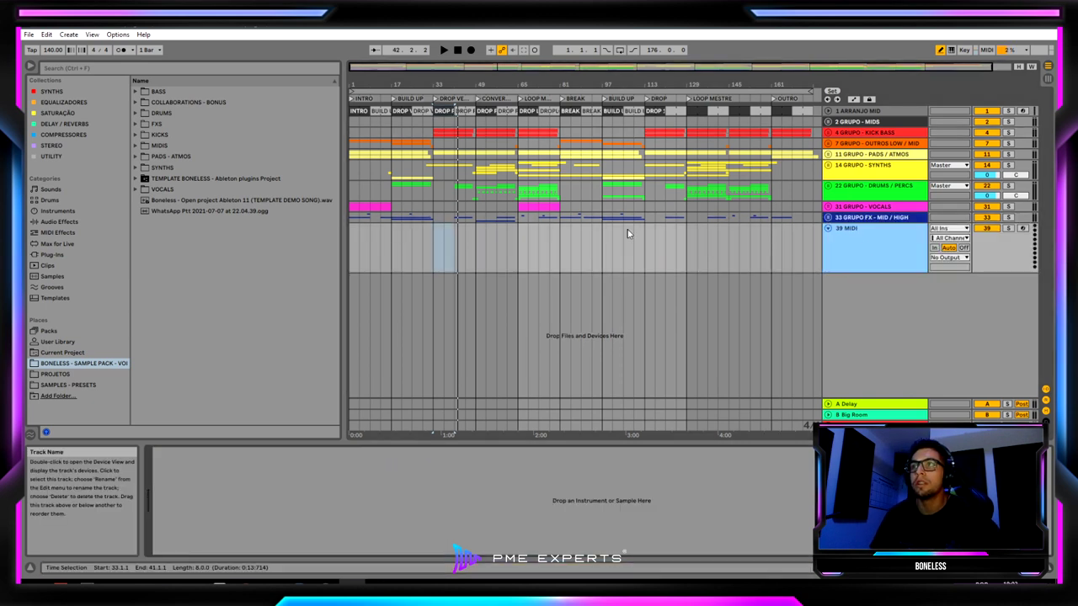
pyautogui.click(50, 91)
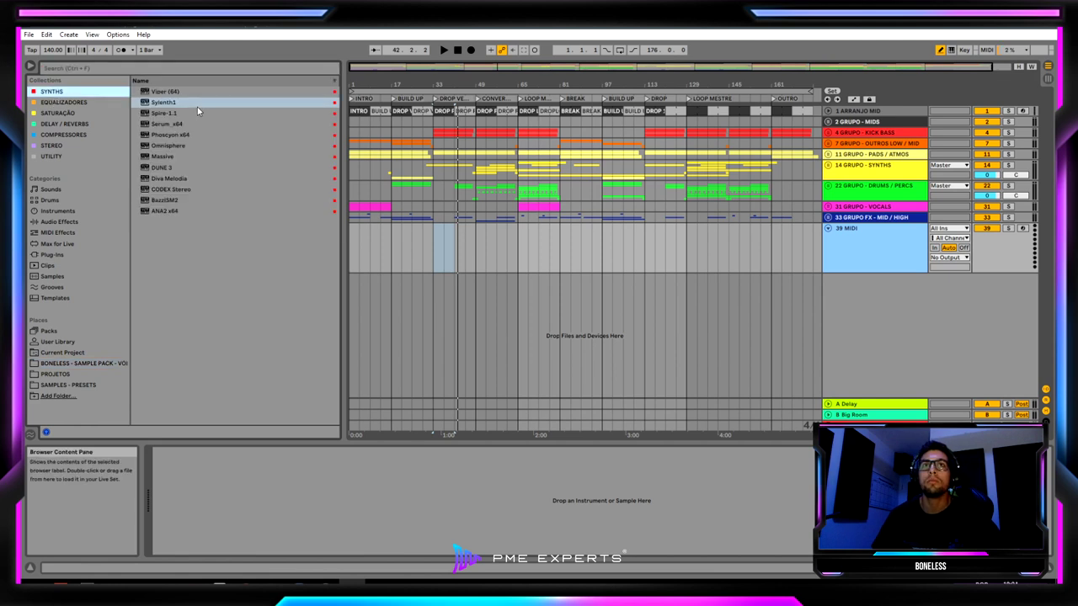
pyautogui.click(176, 102)
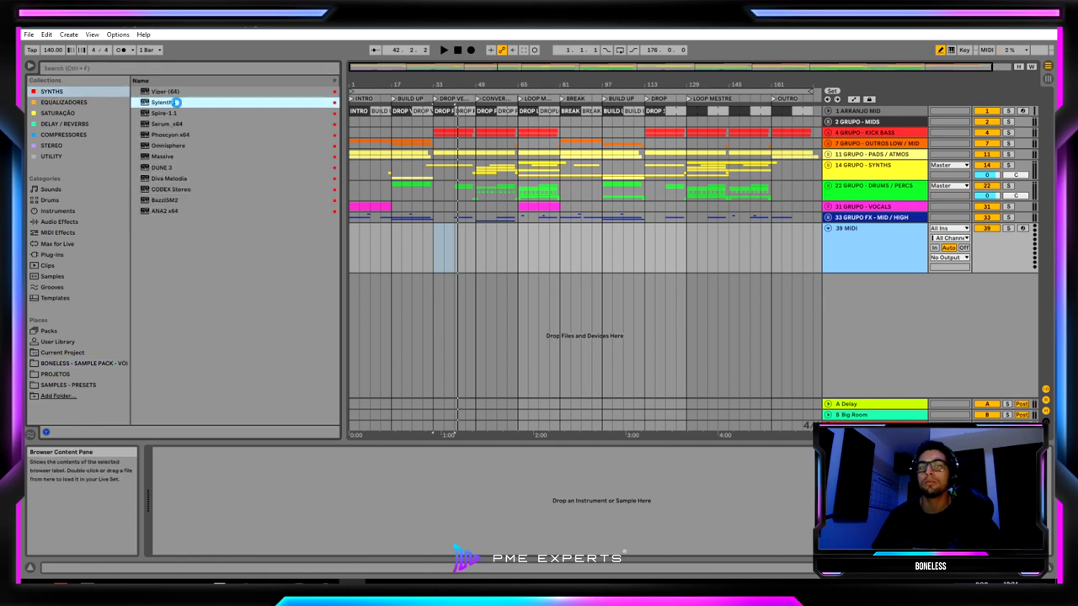
pyautogui.doubleClick(176, 102)
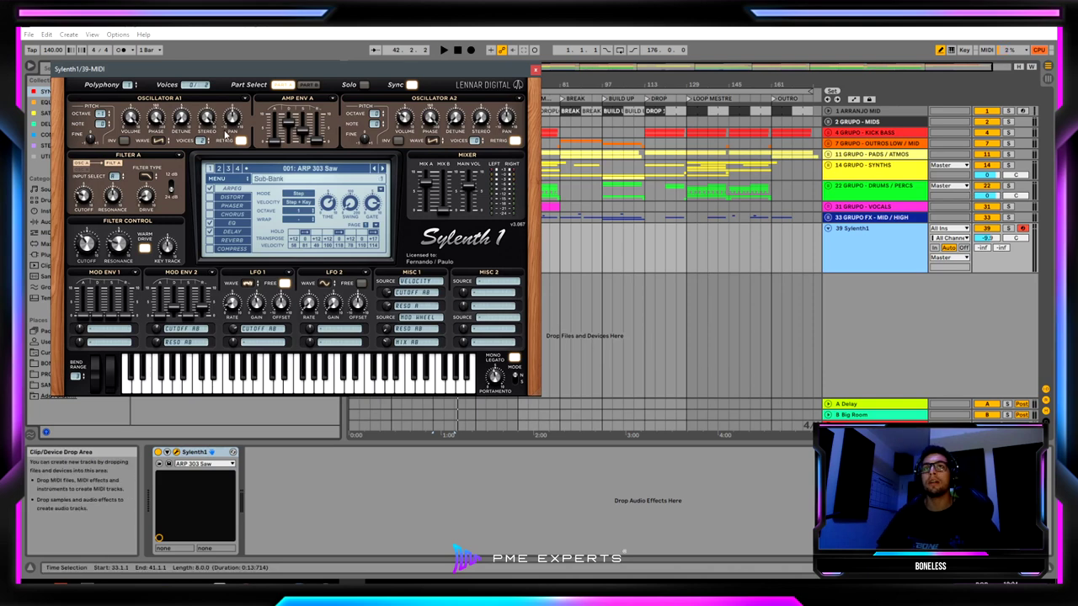
pyautogui.moveTo(276, 71); pyautogui.dragTo(443, 135)
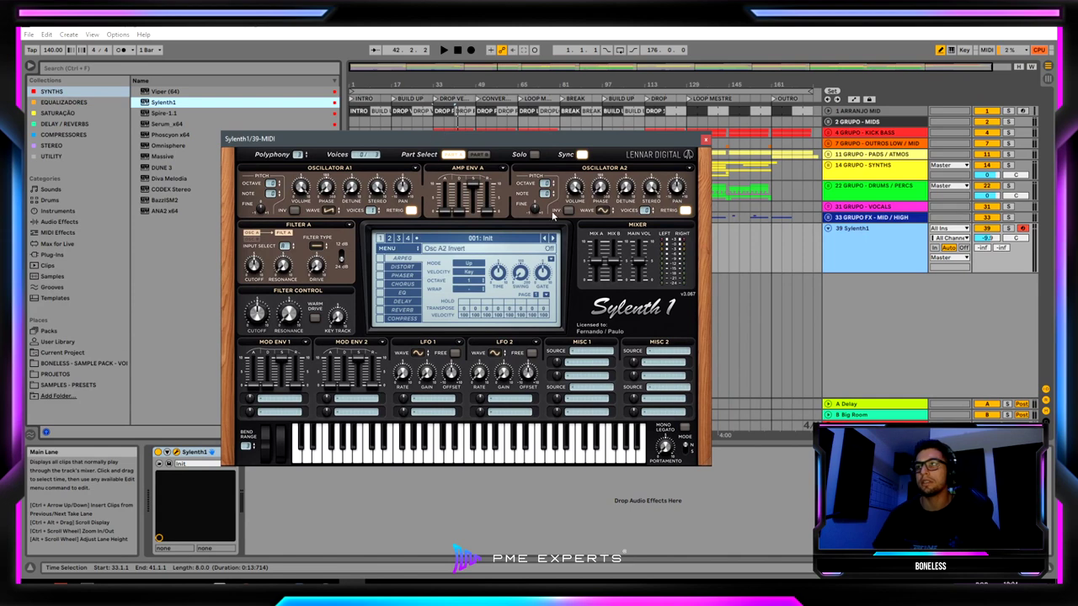
# Play test notes on the Init patch, lowering the computer keyboard's octave range twice.
pyautogui.press('a')
pyautogui.press('a')
pyautogui.press('a')
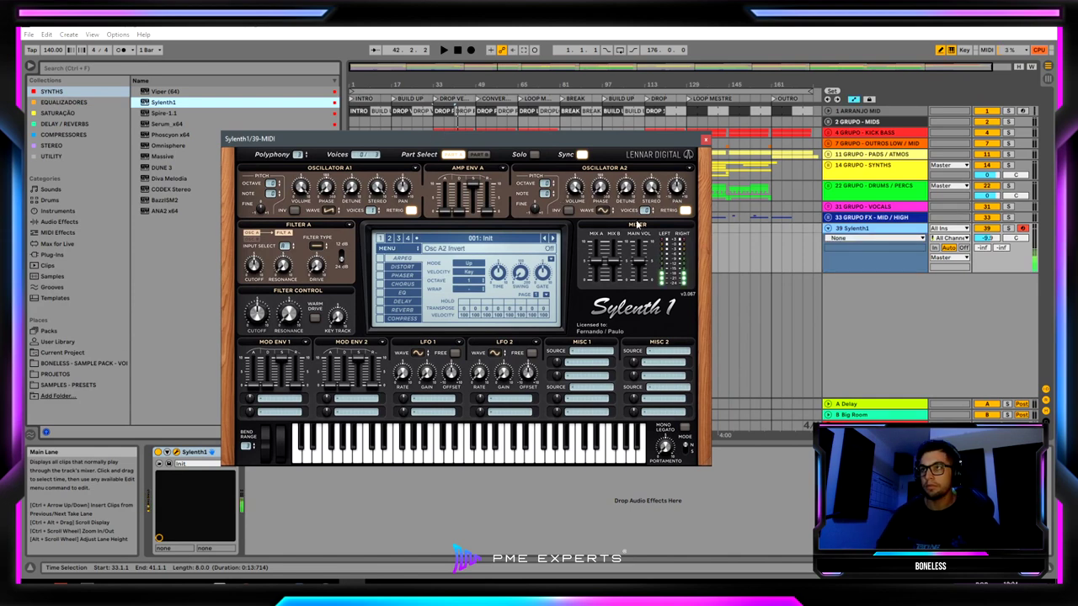
pyautogui.press('z')
pyautogui.press('a')
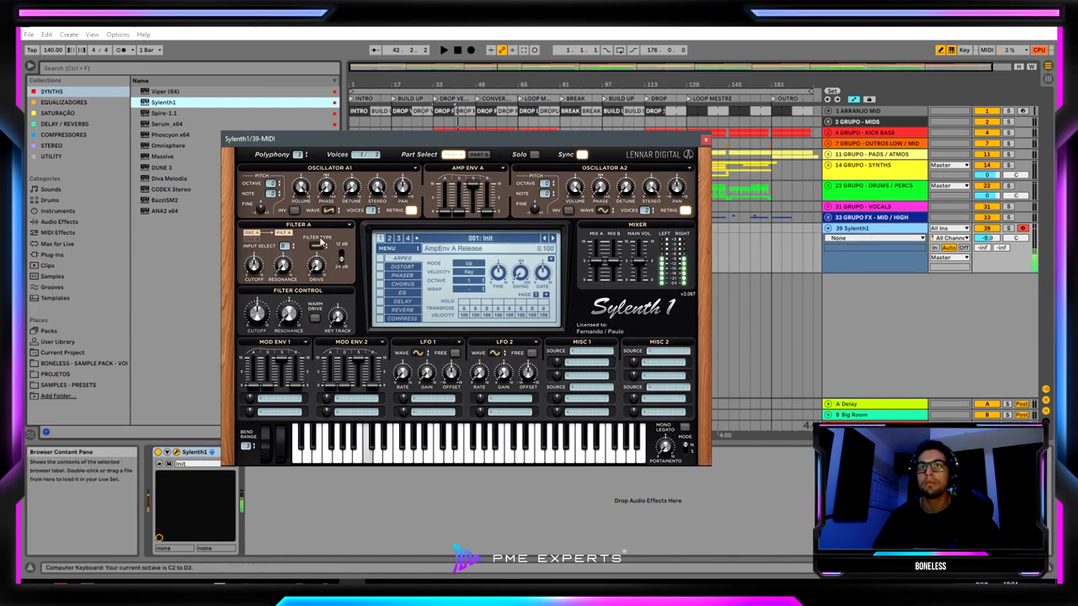
pyautogui.press('z')
pyautogui.press('a')
# Raise oscillator A1's voice count, turn off its retrigger, and set detune to 2.233 and stereo to 10.
pyautogui.click(375, 210)
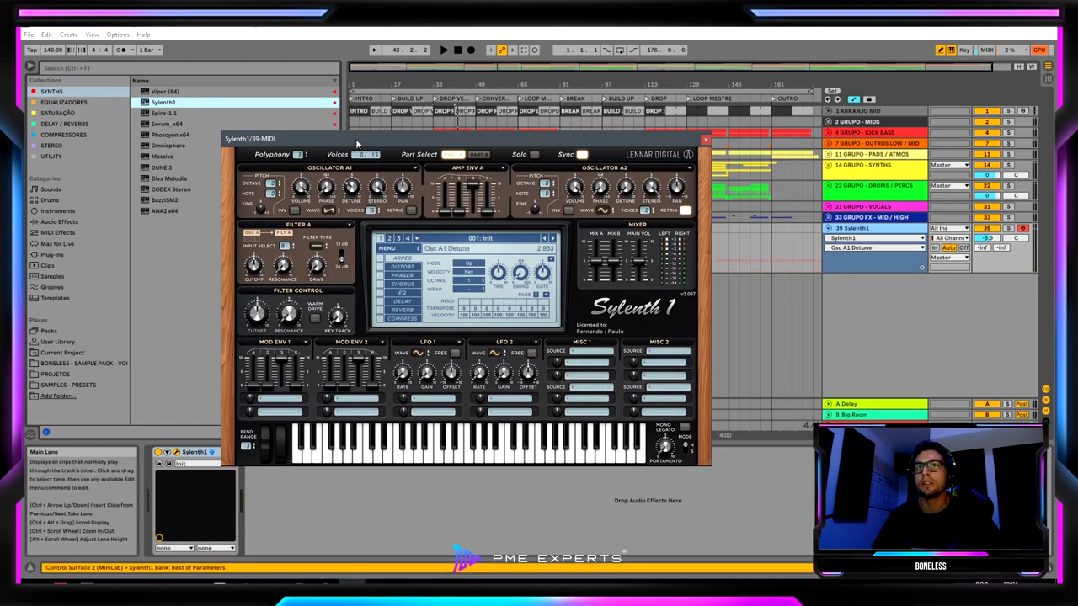
pyautogui.press('a')
pyautogui.press('a')
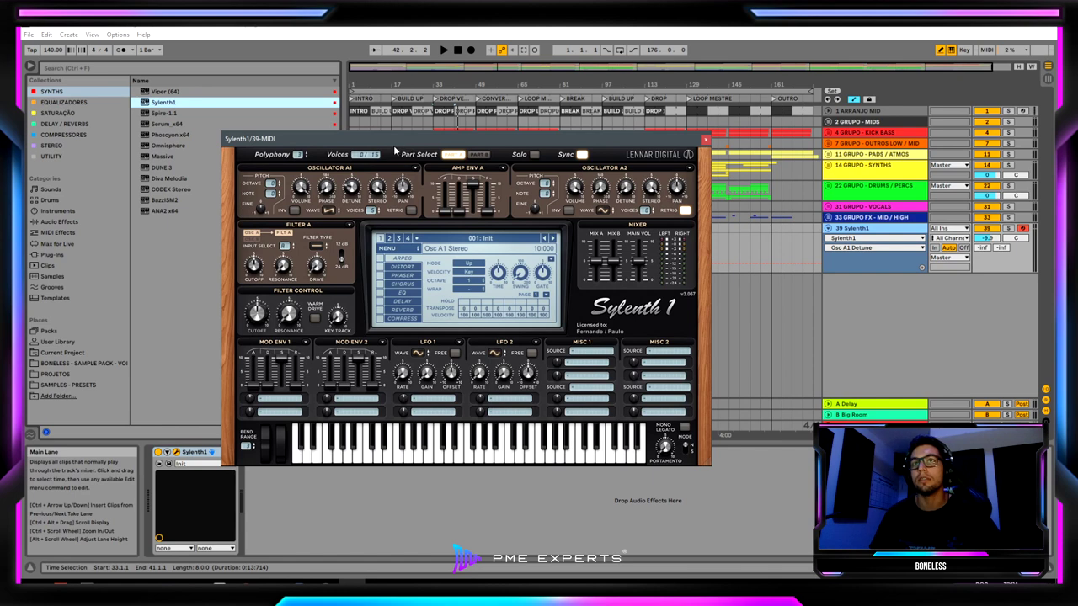
pyautogui.press('a')
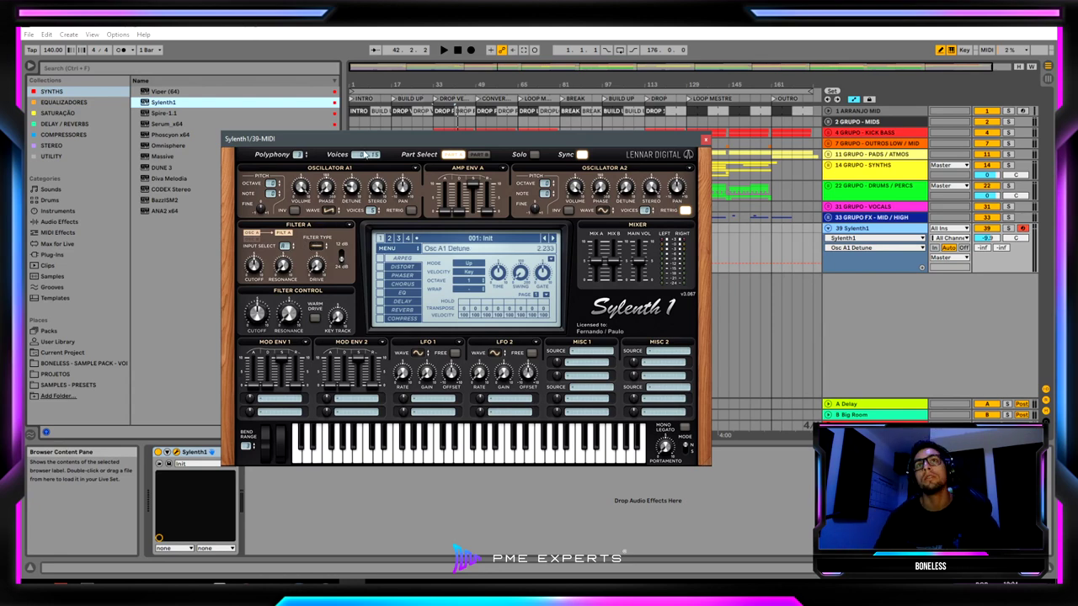
pyautogui.moveTo(371, 143); pyautogui.dragTo(500, 103)
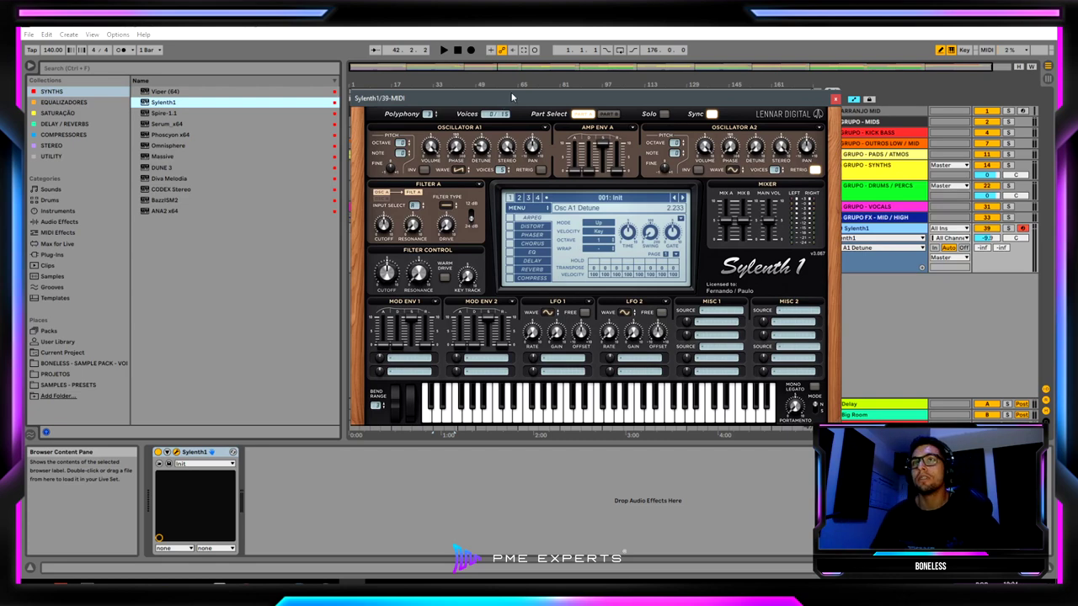
pyautogui.moveTo(511, 98); pyautogui.dragTo(375, 168)
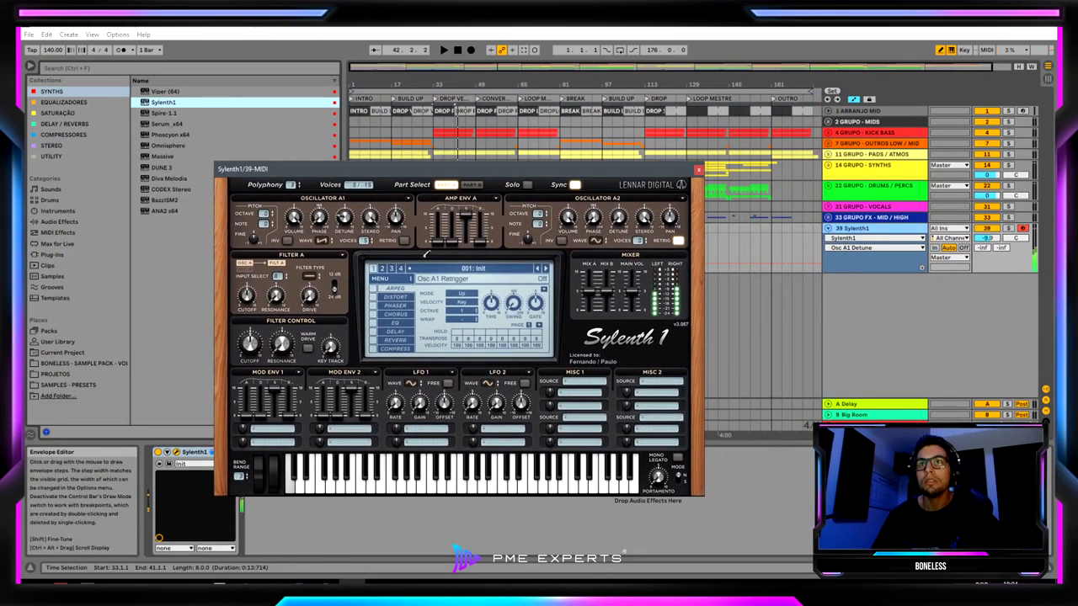
# Set Filter A to Lowpass with drive at 2.833, enable OverDrive distortion with a raised amount, and close the synth window.
pyautogui.click(310, 276)
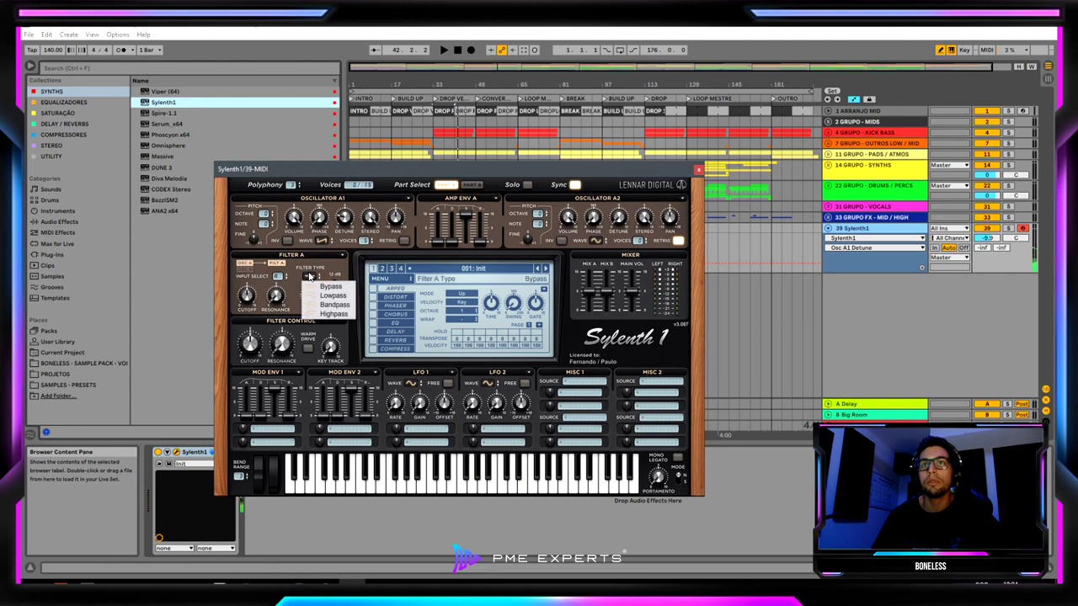
pyautogui.click(332, 295)
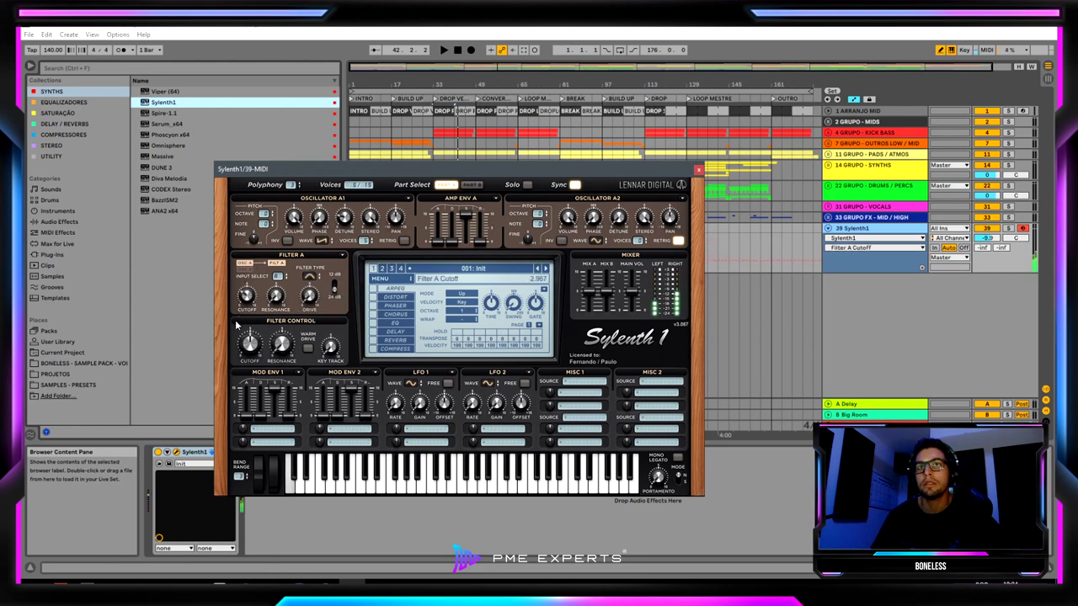
pyautogui.click(373, 297)
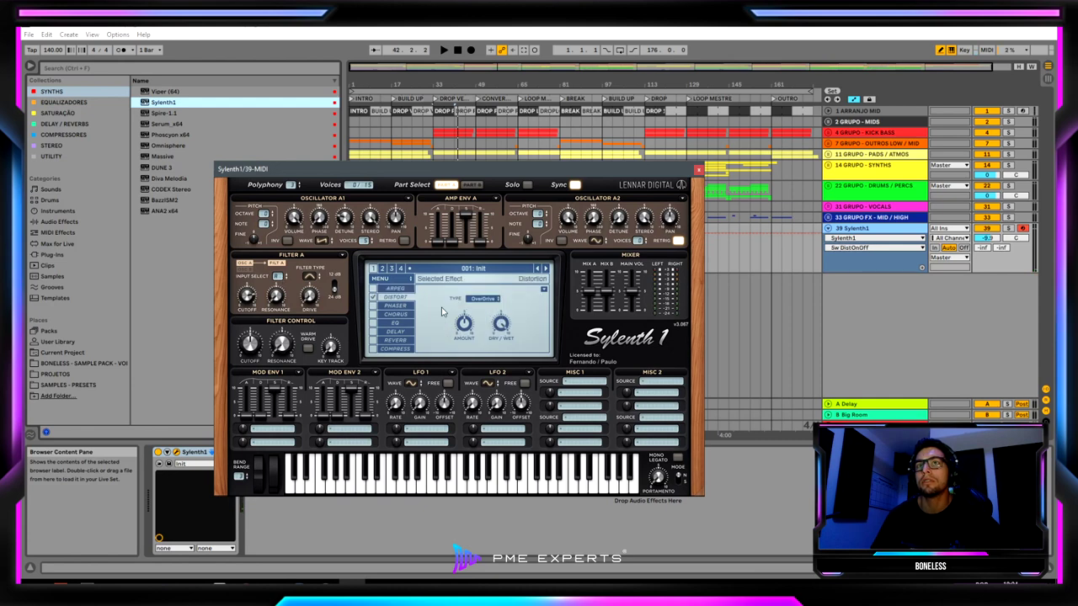
pyautogui.moveTo(465, 325); pyautogui.dragTo(465, 307)
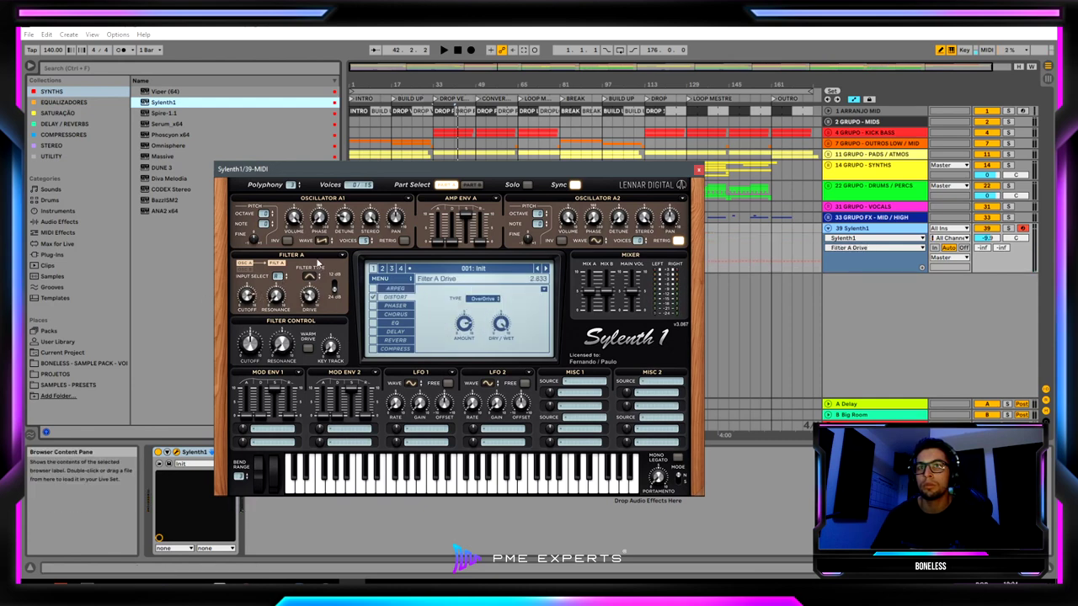
pyautogui.moveTo(247, 296); pyautogui.dragTo(246, 297)
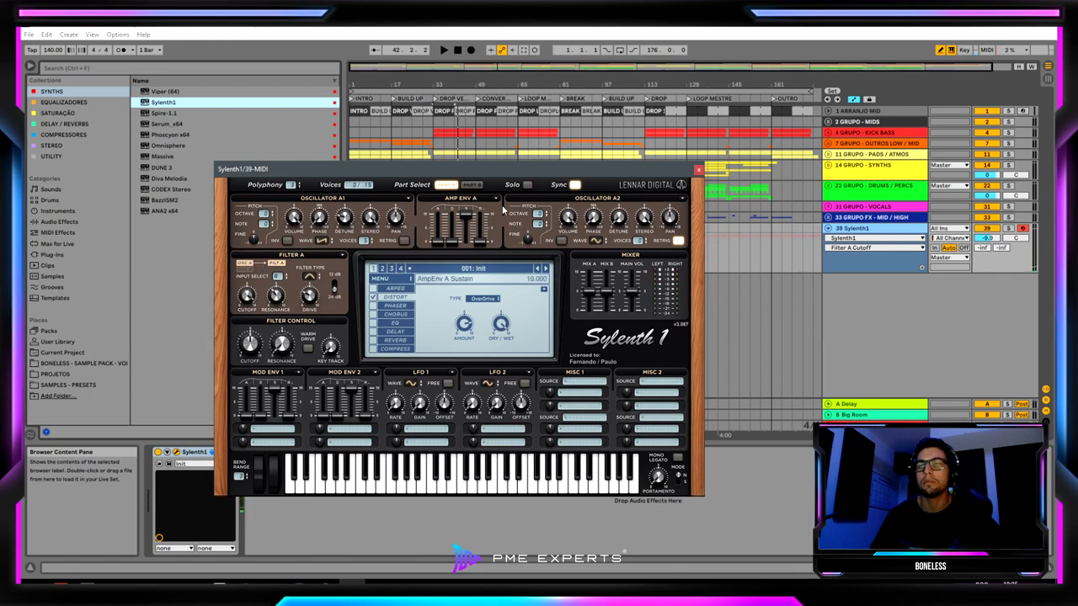
pyautogui.click(697, 171)
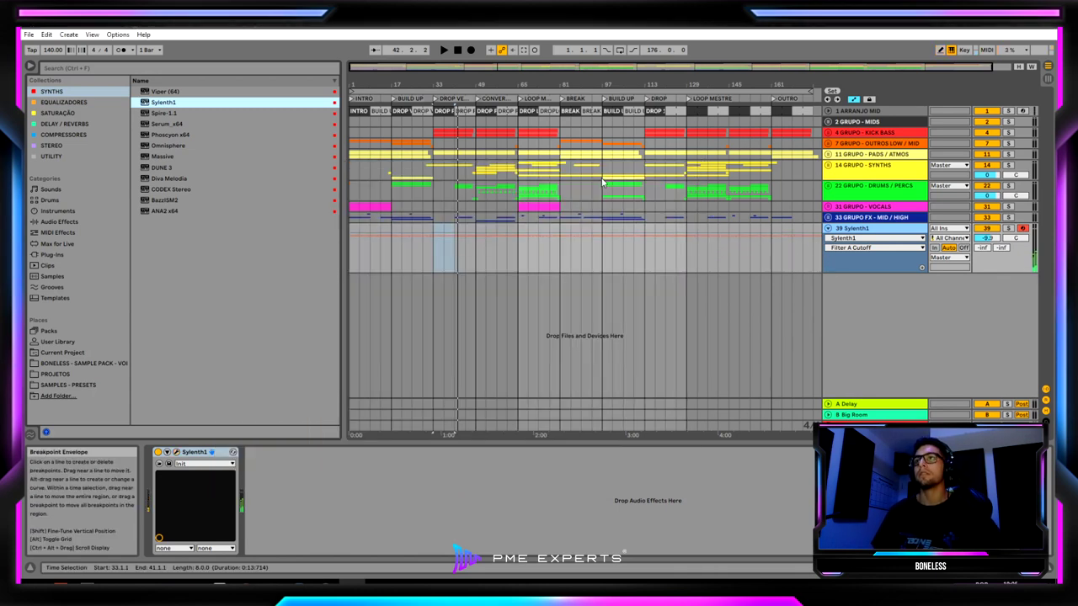
# Unfold the FX, Synths, Pads/Atmos, Outros Low/Mid and Kick Bass groups to show their tracks.
pyautogui.moveTo(441, 85); pyautogui.dragTo(442, 127)
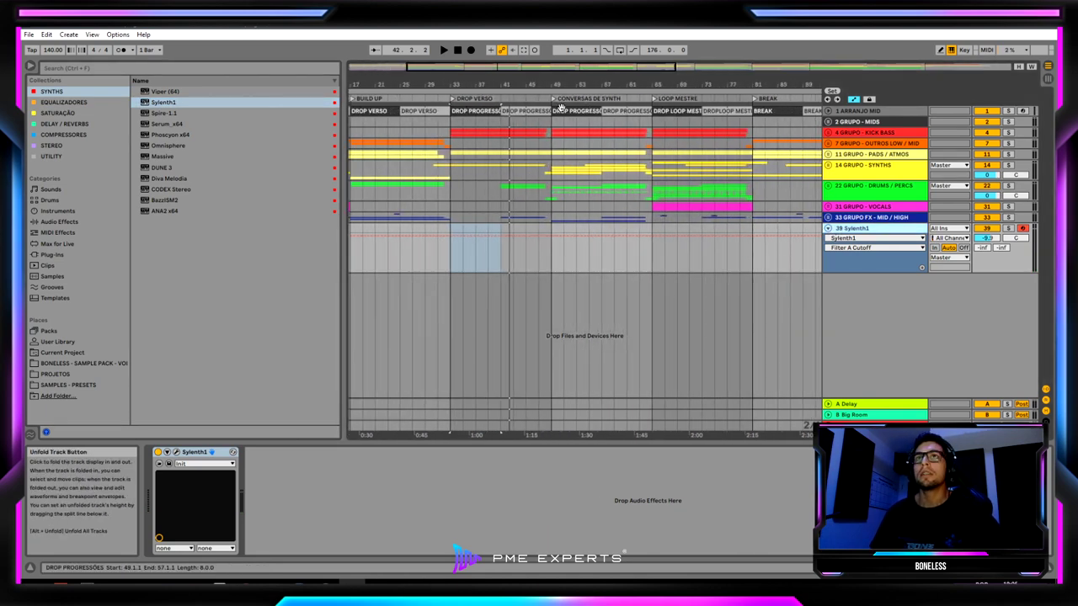
pyautogui.moveTo(485, 83); pyautogui.dragTo(504, 51)
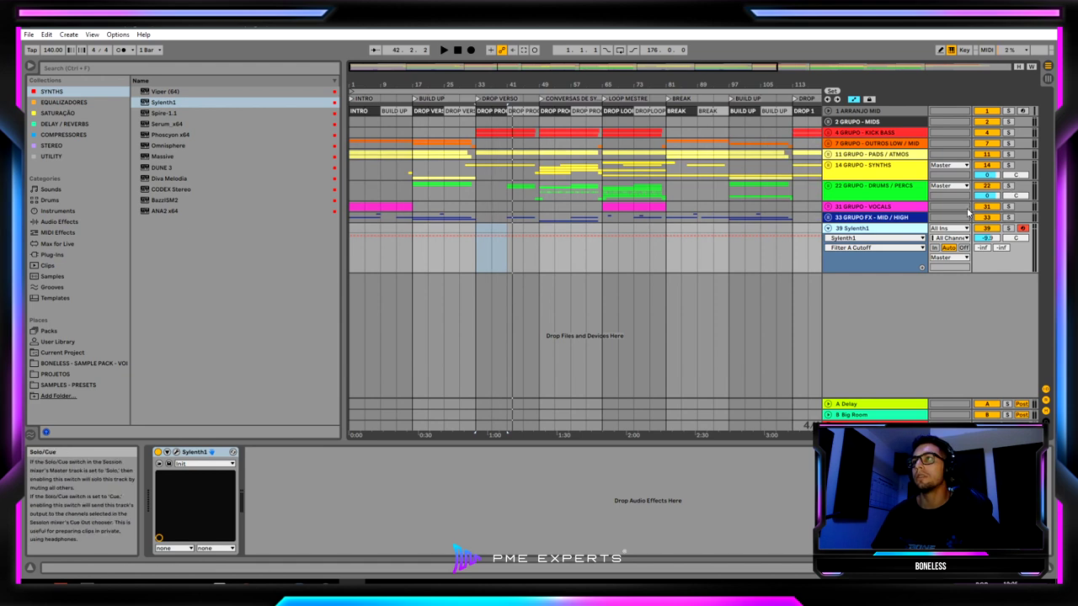
pyautogui.click(828, 219)
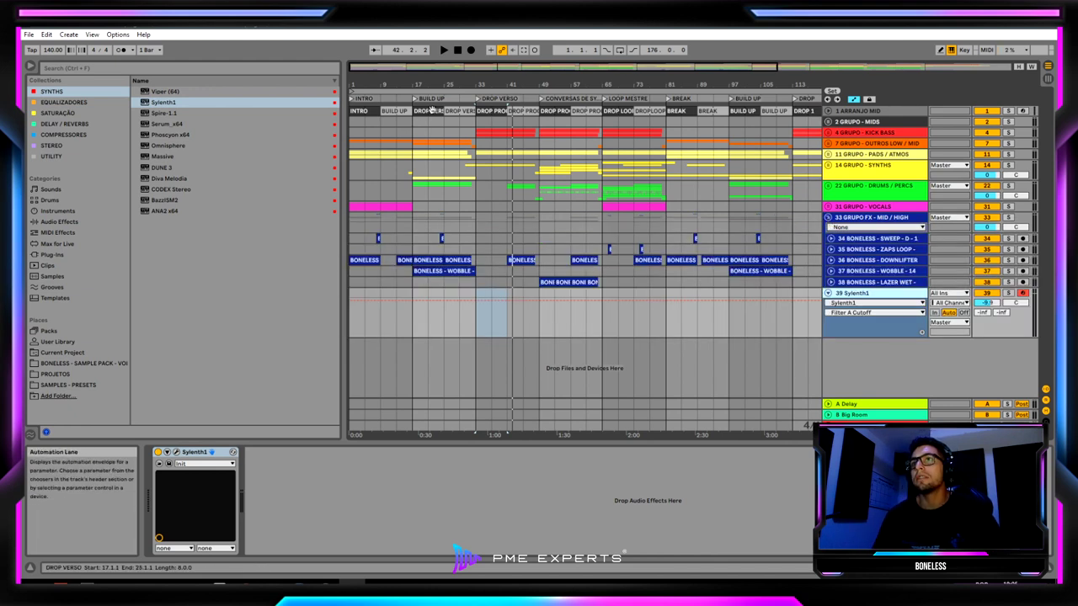
pyautogui.moveTo(476, 84); pyautogui.dragTo(431, 88)
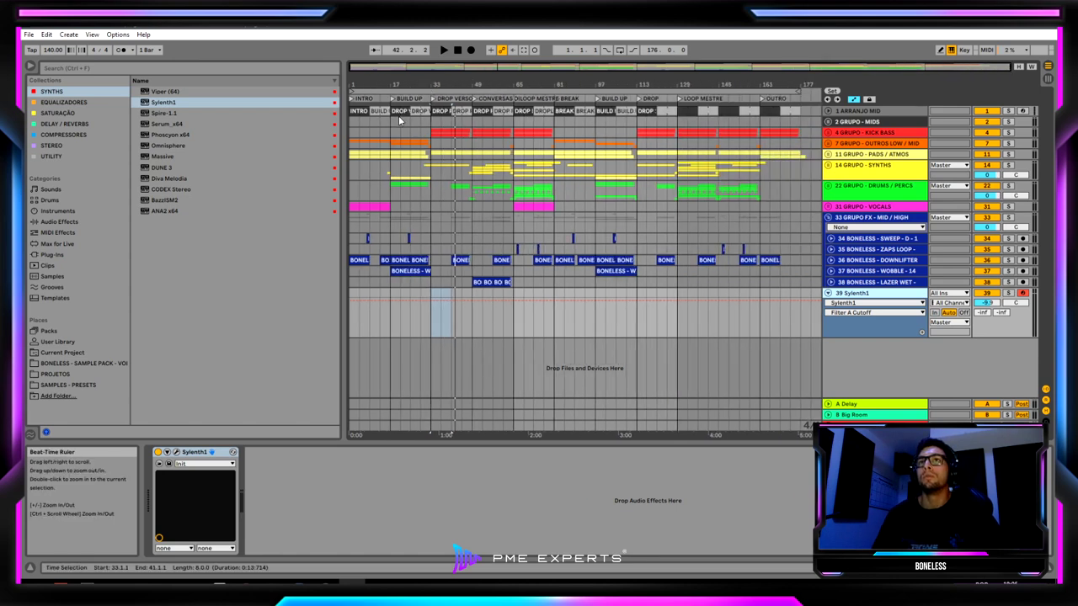
pyautogui.click(828, 166)
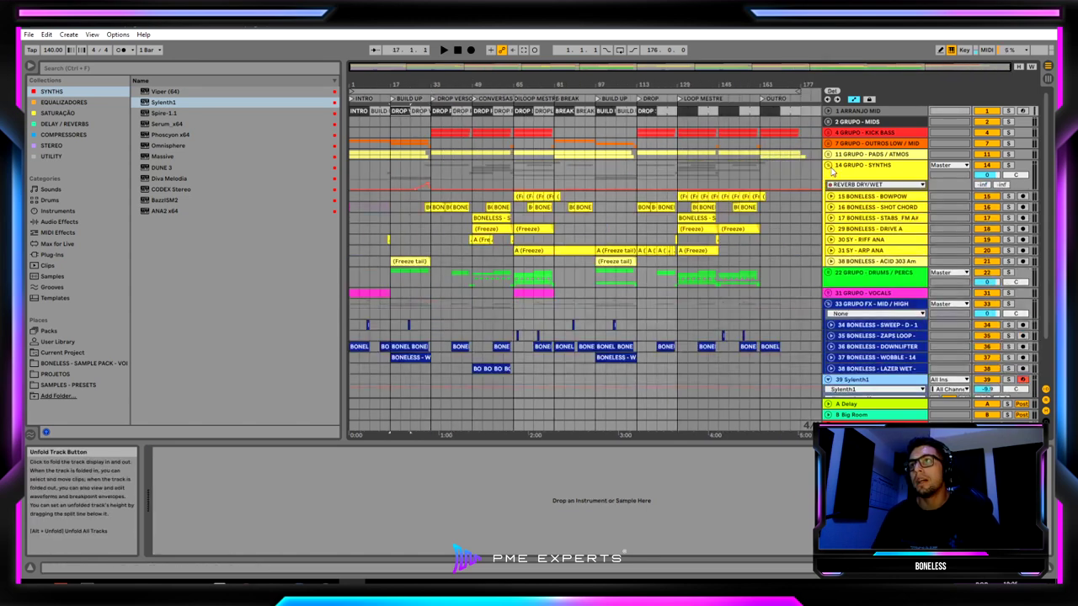
pyautogui.click(828, 155)
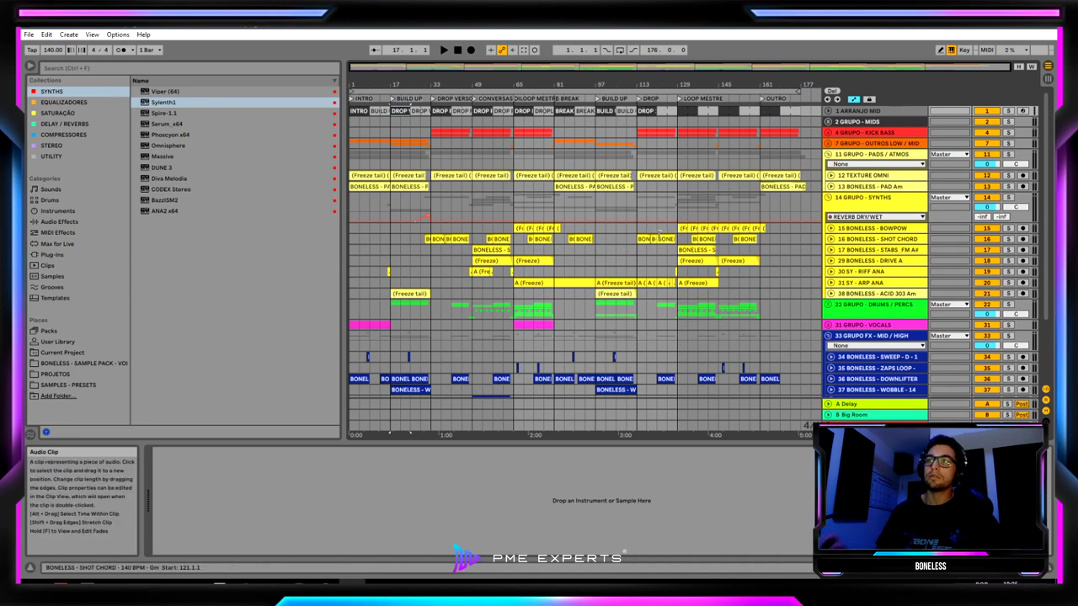
pyautogui.click(827, 143)
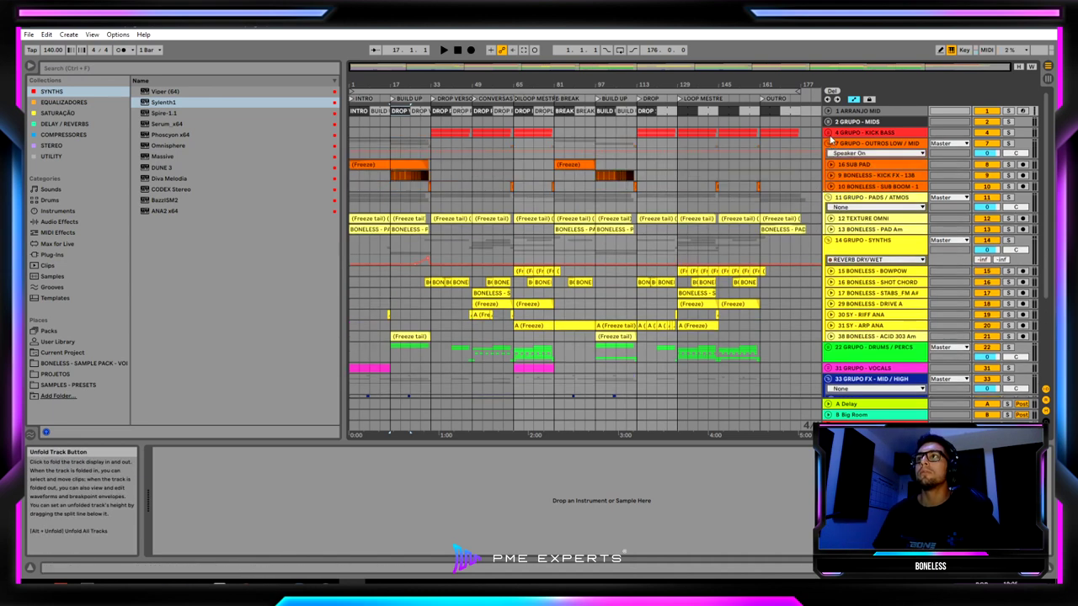
pyautogui.click(828, 133)
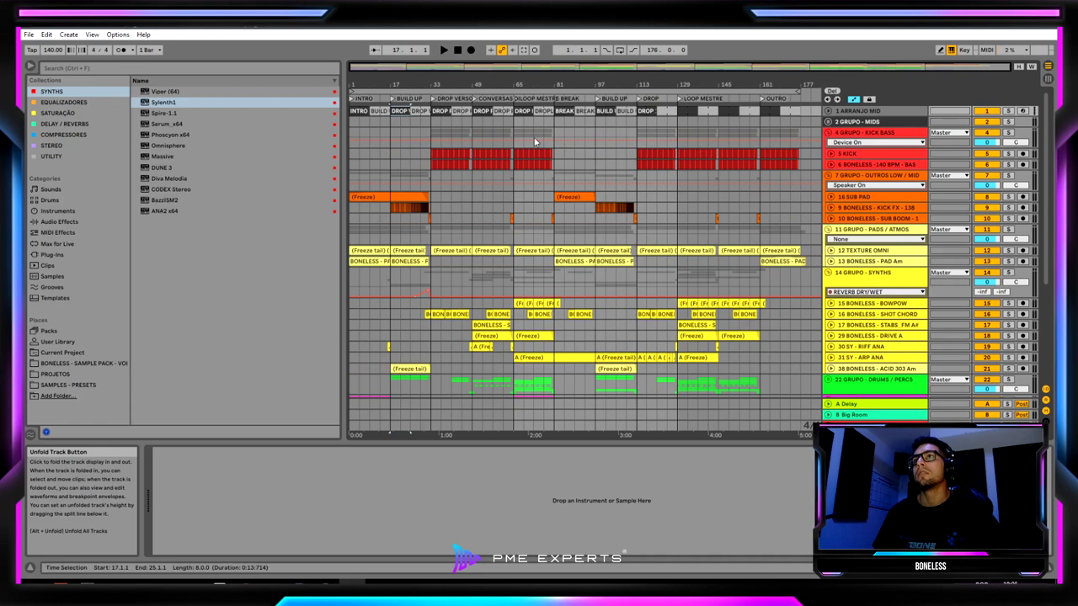
# Expand the kick and bass tracks to view their clips, then fold the Kick Bass group.
pyautogui.click(831, 155)
pyautogui.click(831, 154)
pyautogui.moveTo(671, 85)
pyautogui.mouseDown()
pyautogui.moveTo(670, 343)
pyautogui.moveTo(670, 85)
pyautogui.mouseUp()
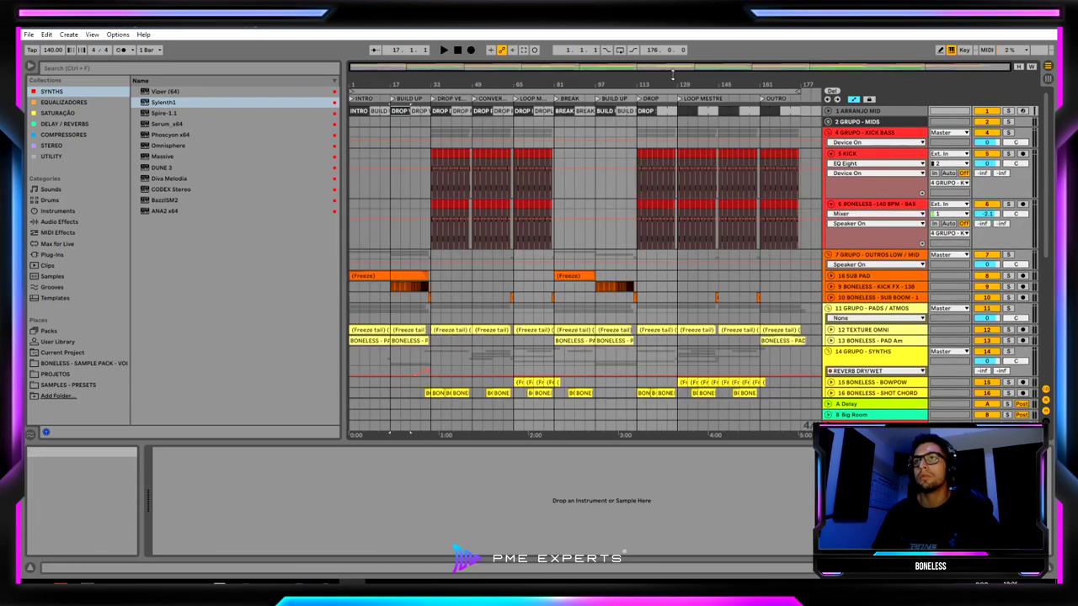
pyautogui.click(829, 133)
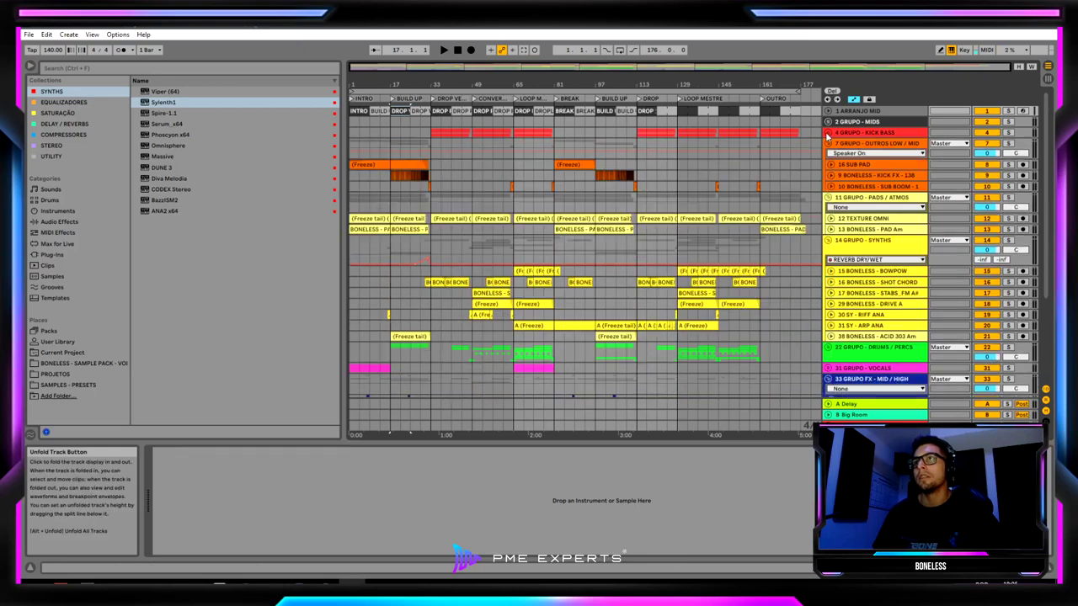
# Play a short stretch of the arrangement from bar 9, then stop playback.
pyautogui.moveTo(406, 80); pyautogui.dragTo(410, 88)
pyautogui.click(383, 111)
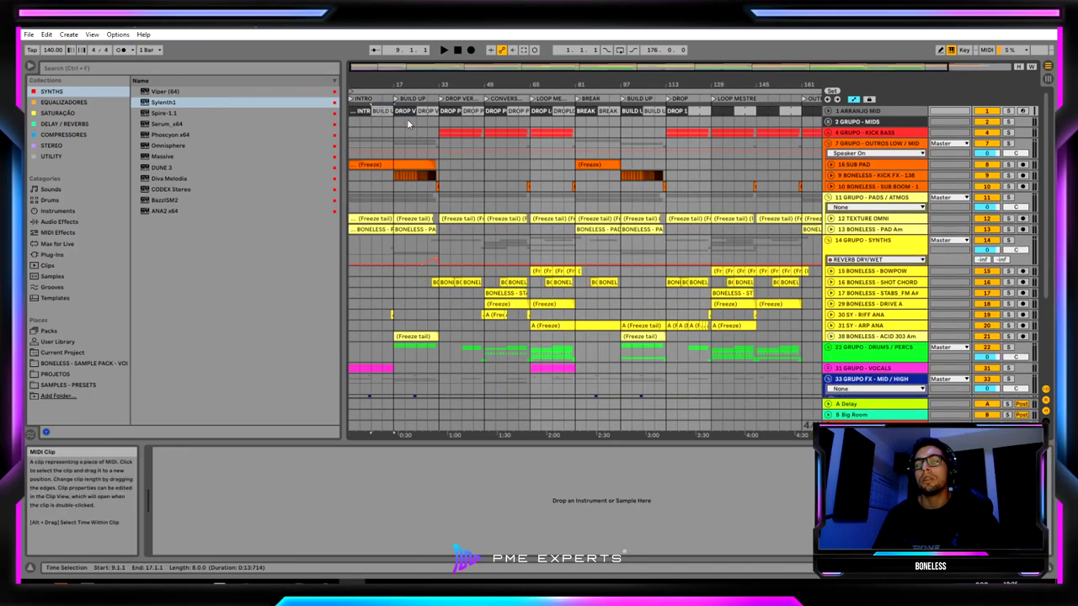
pyautogui.press('space')
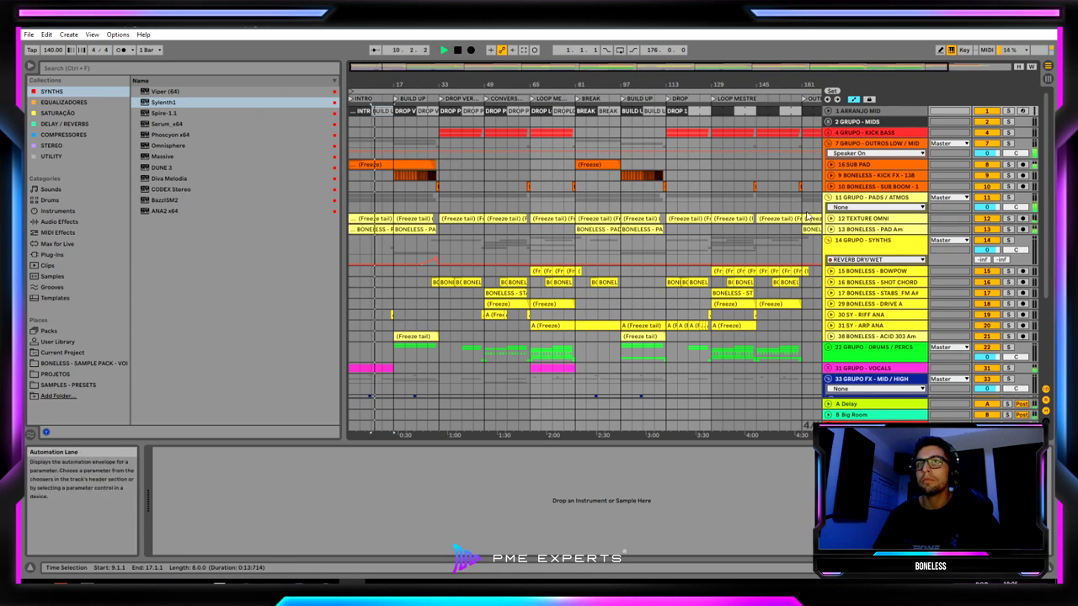
pyautogui.press('space')
# View the Sylenth1 track's device, then unfold the Kick Bass group and view the bass track's device.
pyautogui.scroll(-5, 808, 231)
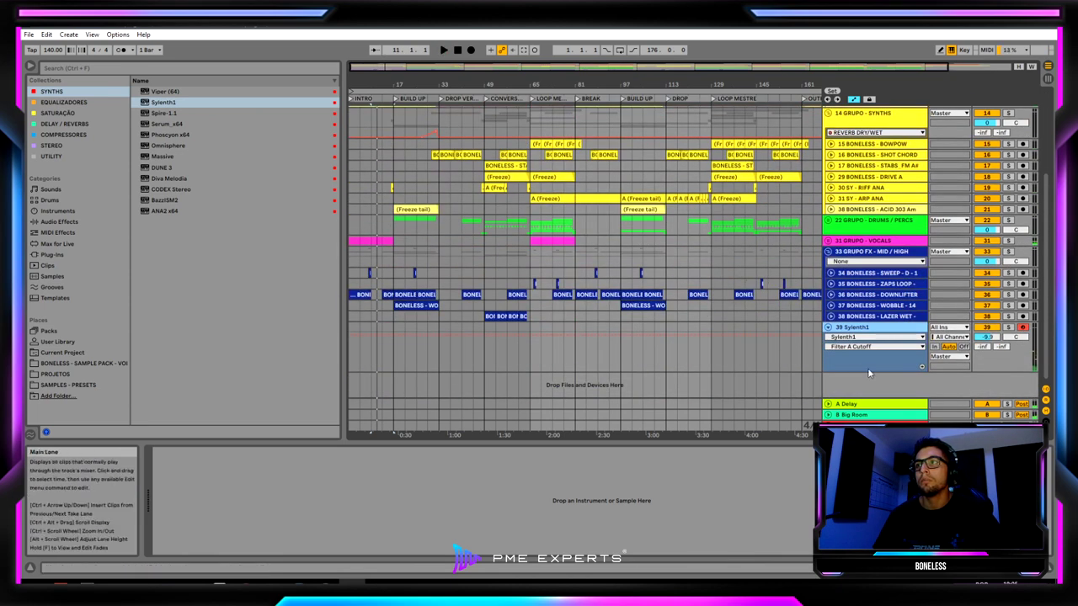
pyautogui.click(877, 328)
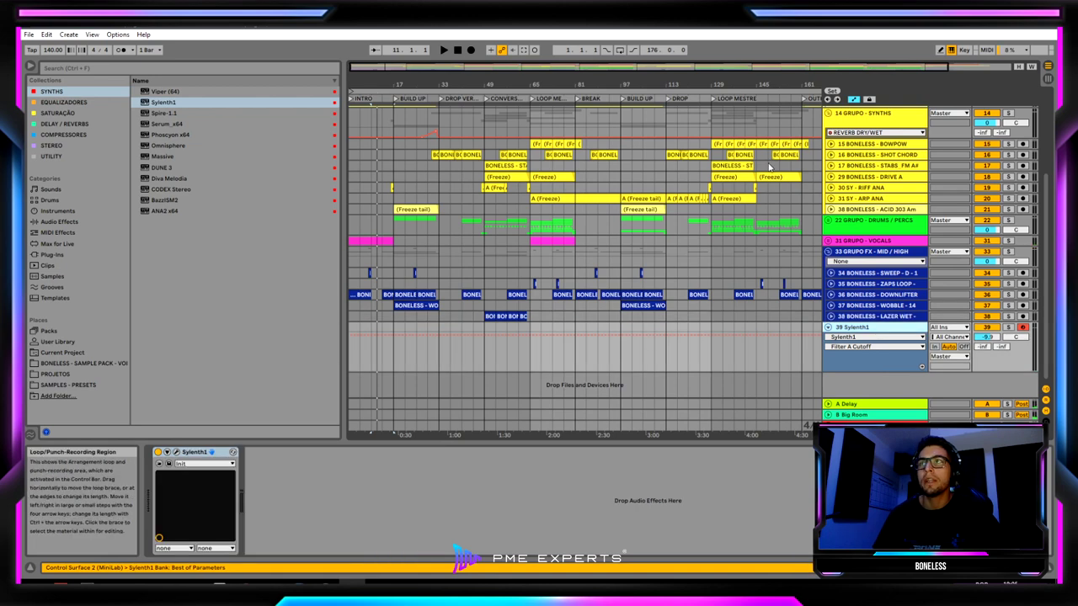
pyautogui.scroll(5, 864, 187)
pyautogui.click(829, 132)
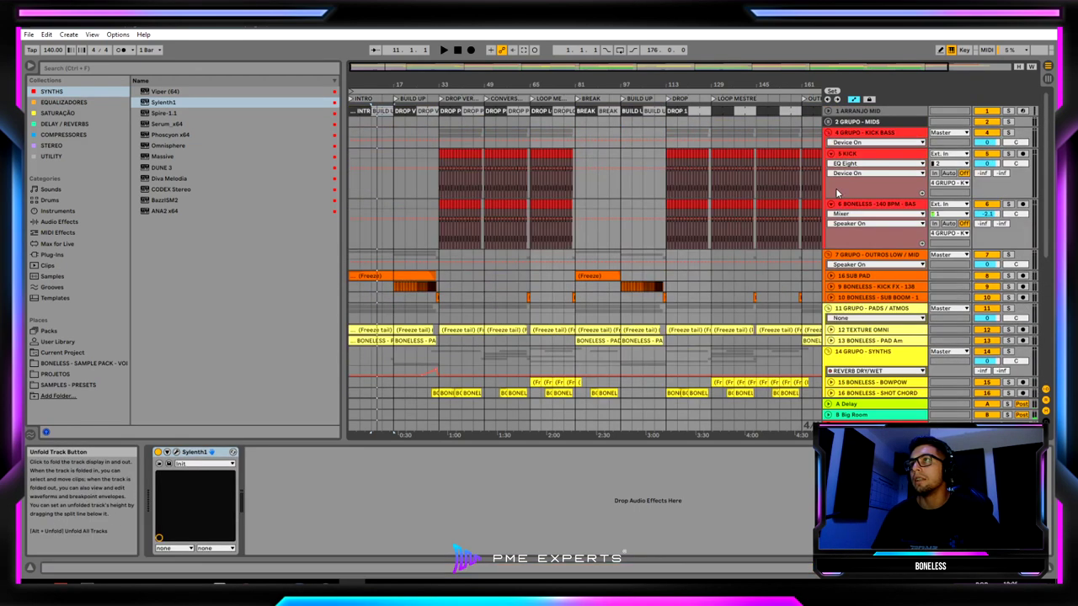
pyautogui.moveTo(744, 86); pyautogui.dragTo(707, 85)
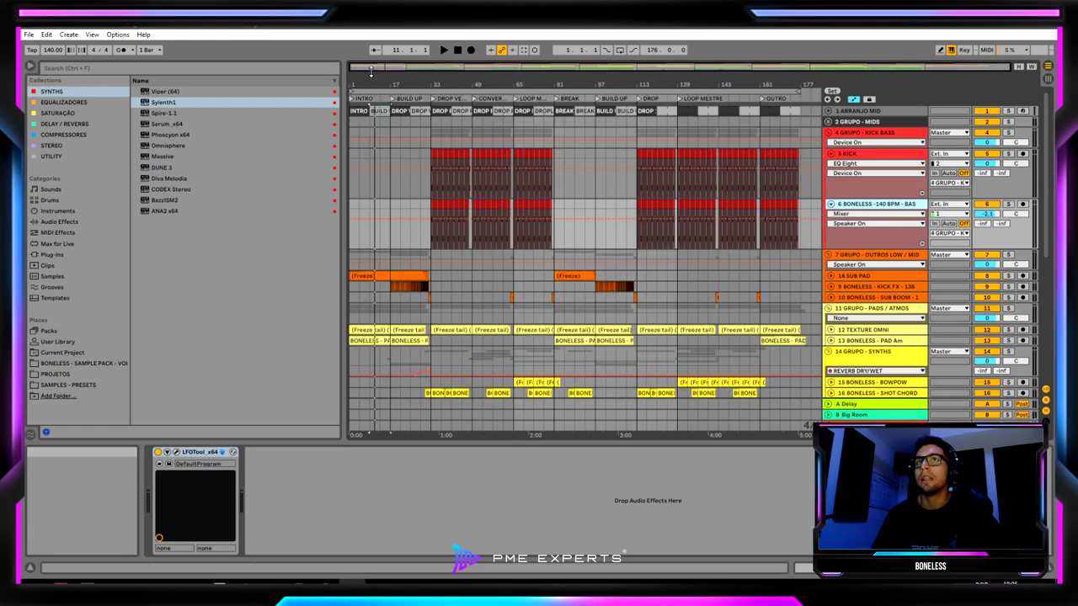
# Insert an empty four-bar MIDI clip on the Sylenth1 track from bar 5 to bar 9.
pyautogui.moveTo(366, 83); pyautogui.dragTo(517, 129)
pyautogui.scroll(-10, 863, 331)
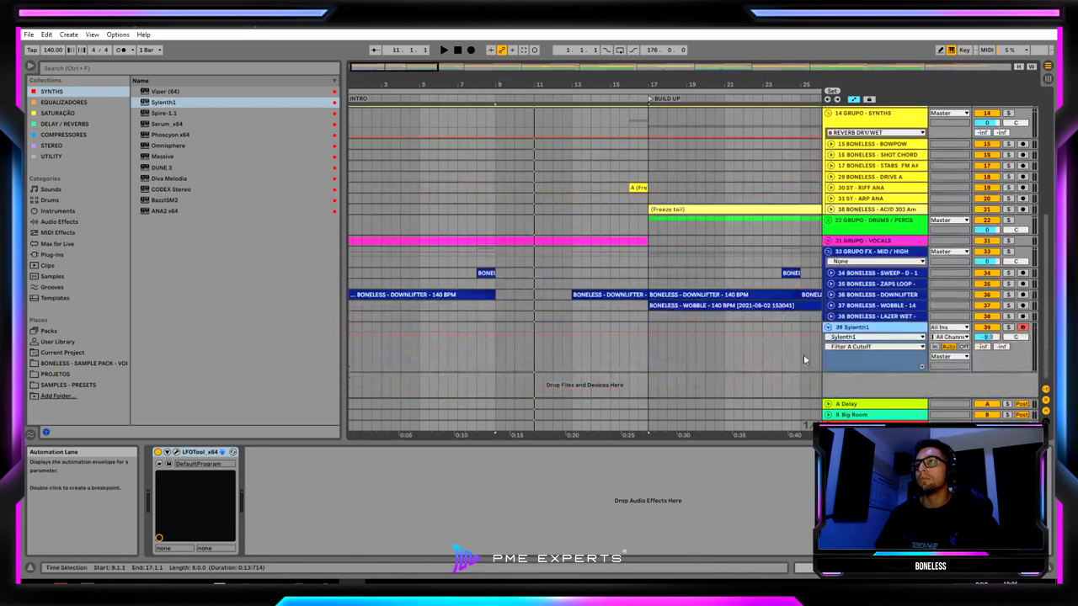
pyautogui.click(863, 331)
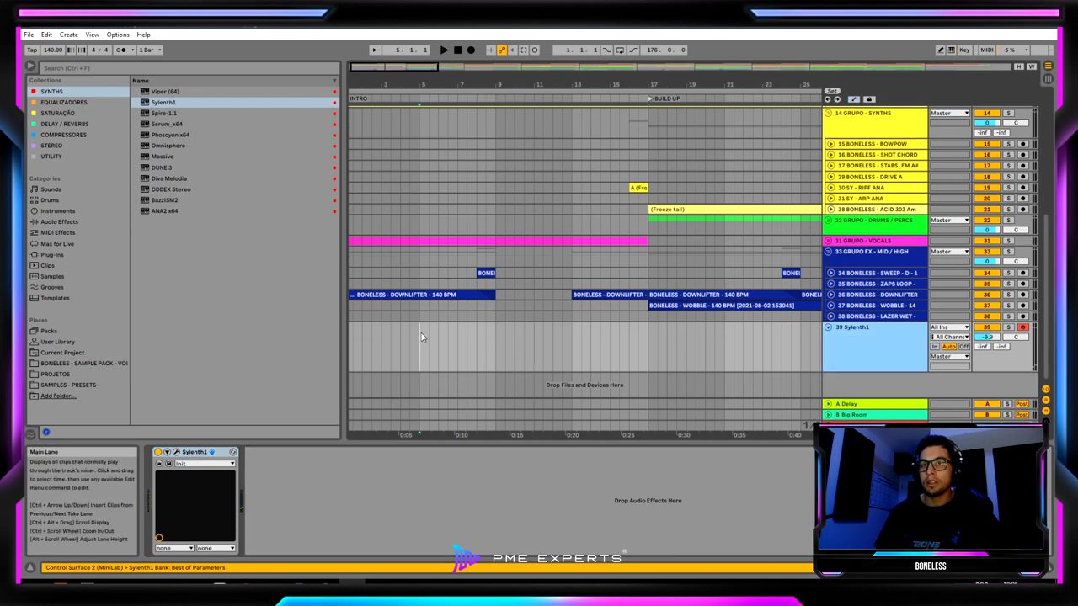
pyautogui.moveTo(421, 332); pyautogui.dragTo(495, 332)
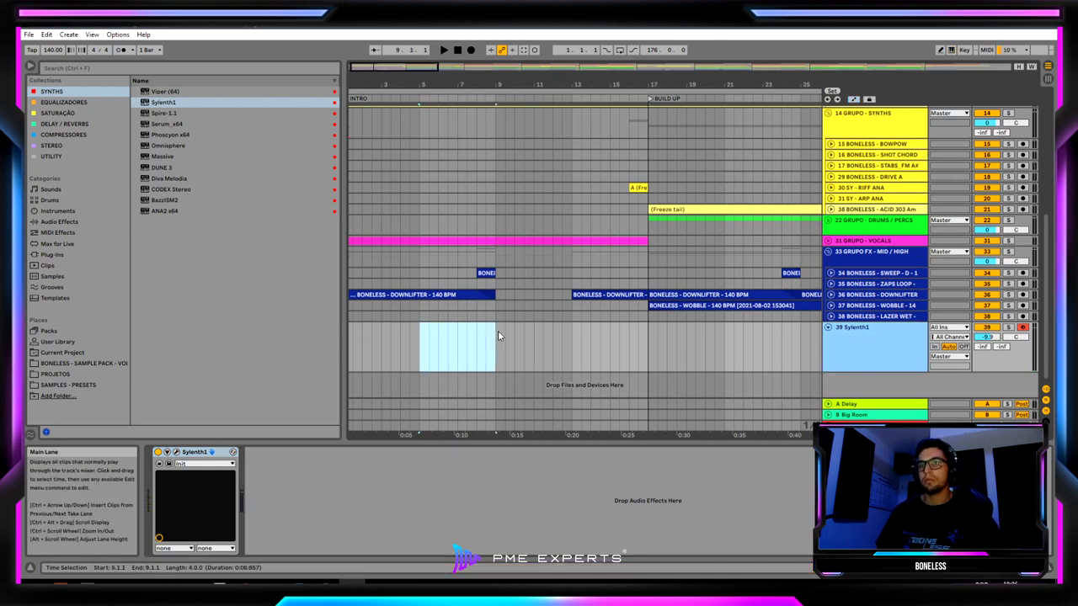
pyautogui.hotkey('ctrl', 'shift', 'm')
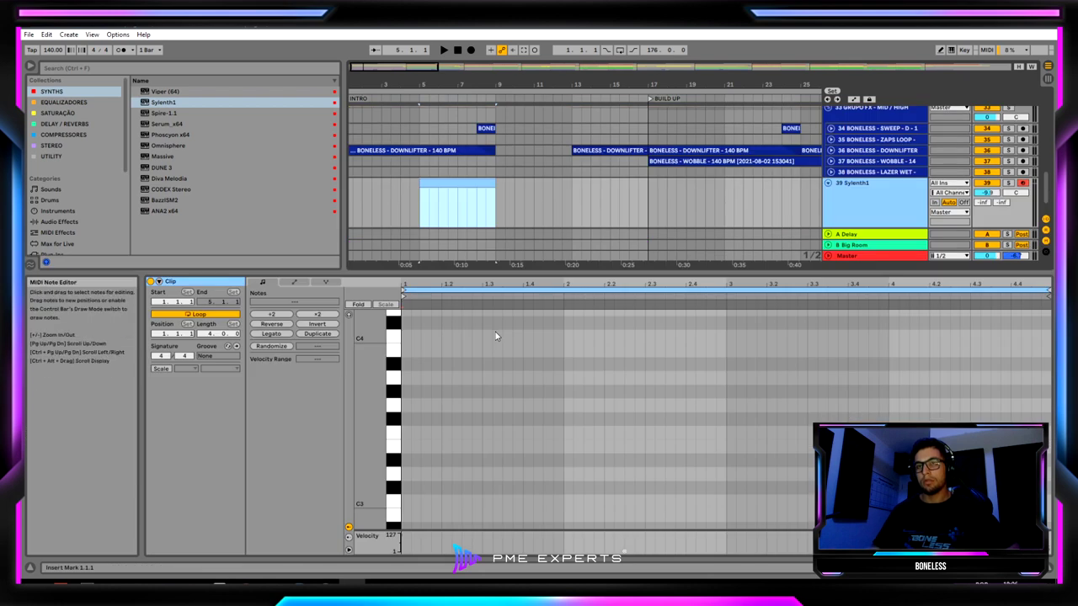
# Add a note at the start of the new clip and transpose it to A0.
pyautogui.click(1022, 184)
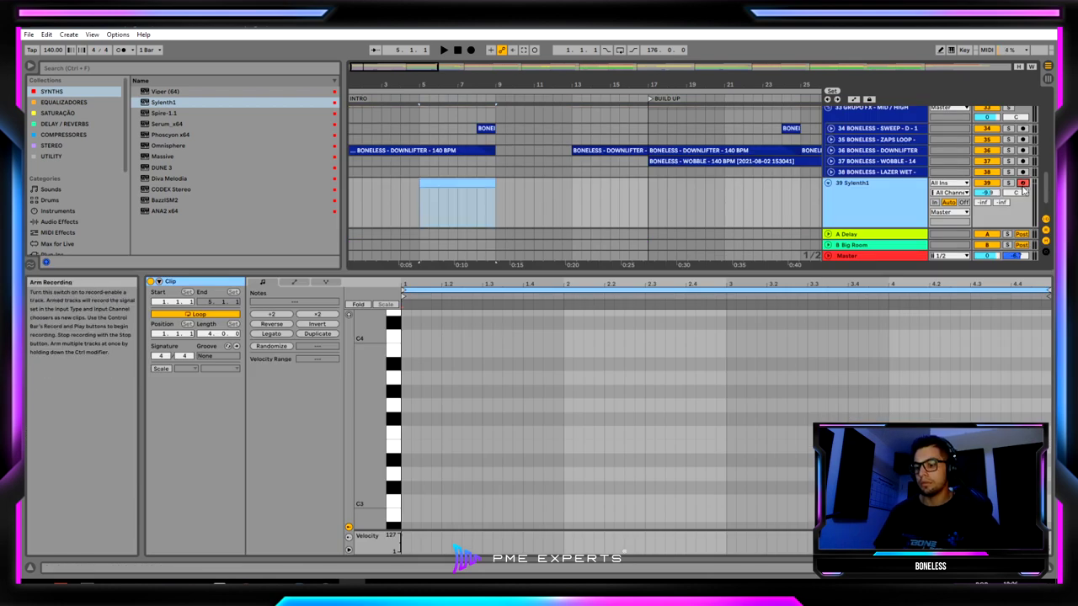
pyautogui.scroll(-10, 488, 414)
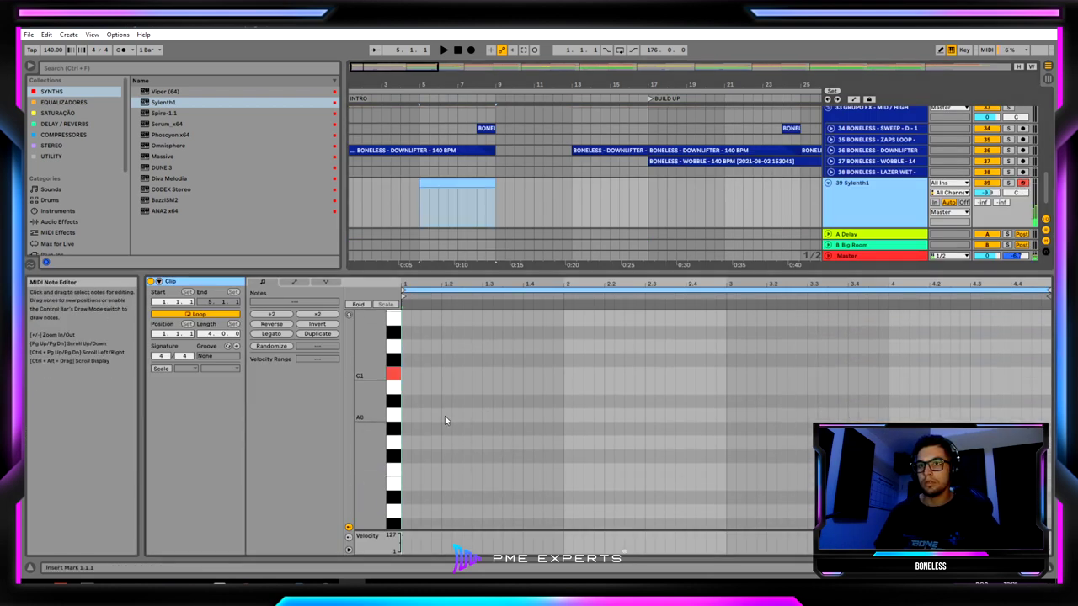
pyautogui.doubleClick(405, 379)
pyautogui.press('Down')
pyautogui.press('Down')
pyautogui.press('Down')
pyautogui.press('Down')
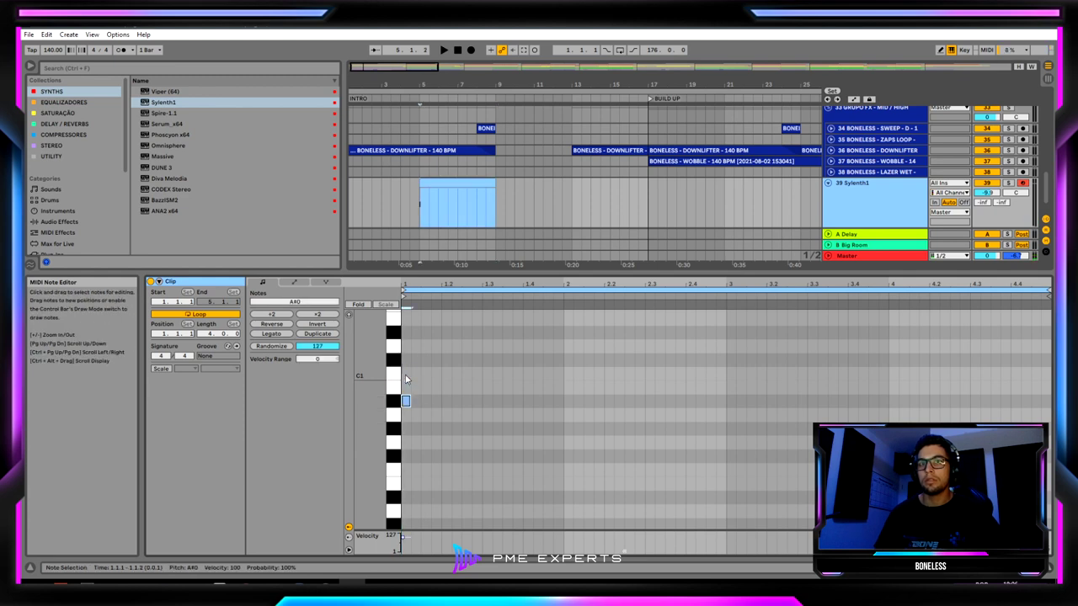
pyautogui.press('Up')
pyautogui.press('Up')
pyautogui.press('Down')
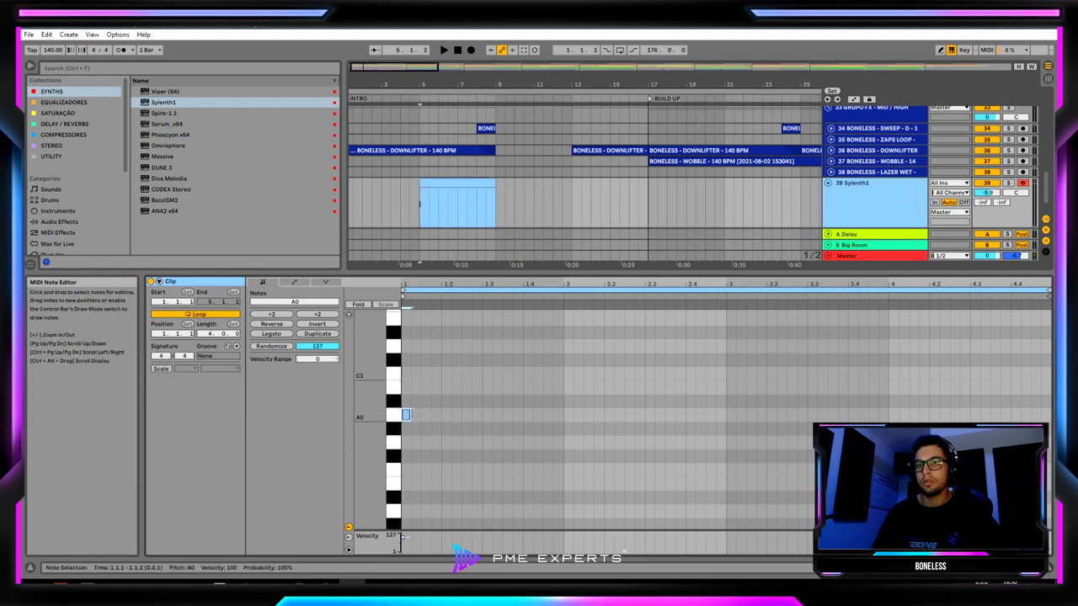
# Lengthen the A0 note to about two bars and one beat, and return to the track's device view.
pyautogui.press('space')
pyautogui.moveTo(411, 417); pyautogui.dragTo(766, 379)
pyautogui.click(840, 209)
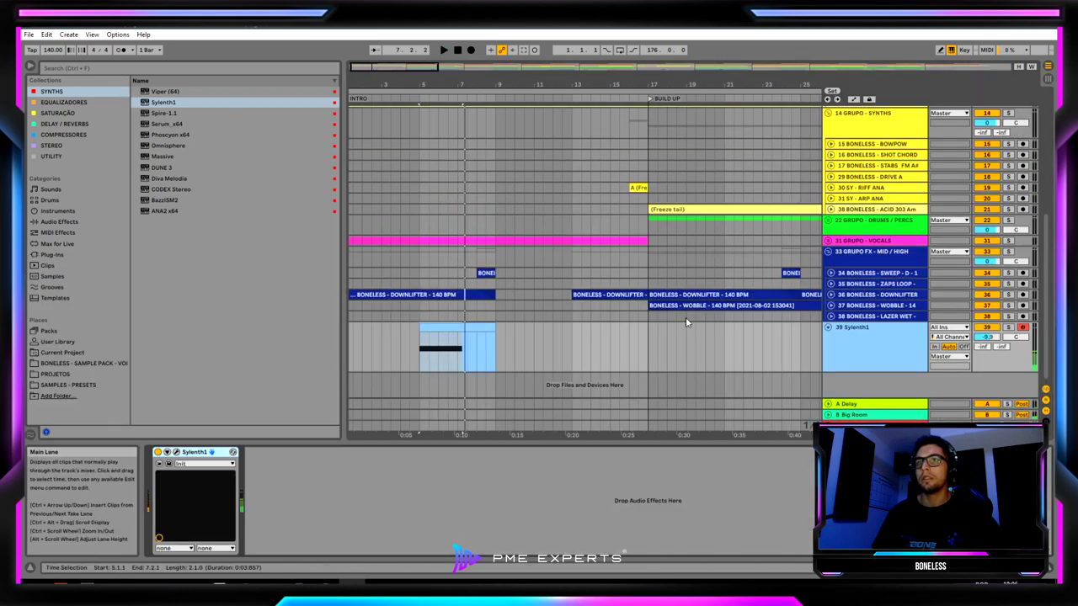
# Draw a falling Filter A Cutoff automation ramp from bar 5 to just past bar 7, and play it back.
pyautogui.press('a')
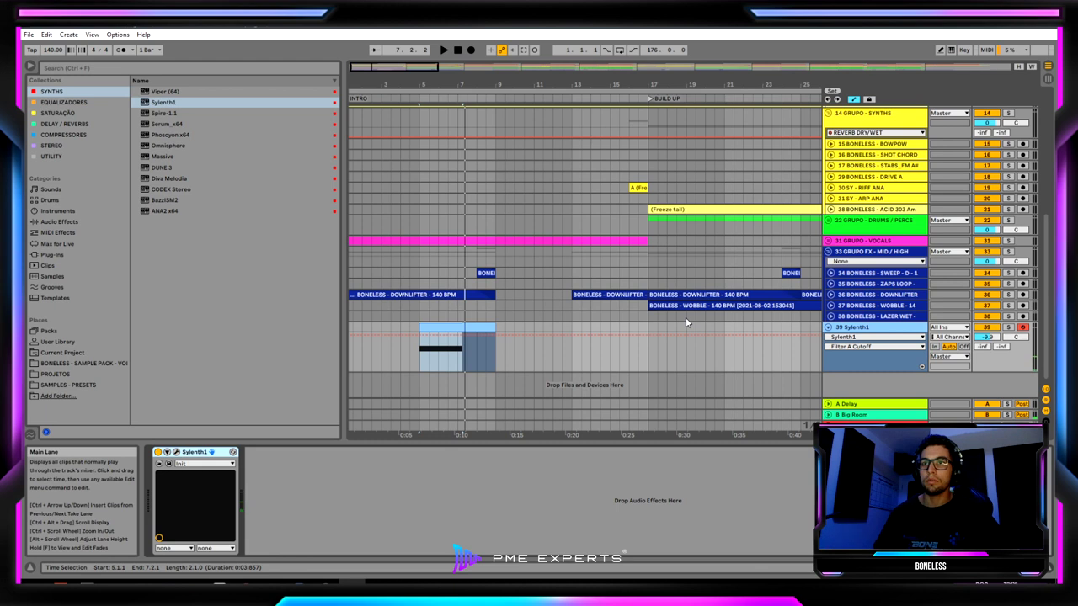
pyautogui.click(421, 336)
pyautogui.moveTo(429, 335); pyautogui.dragTo(466, 365)
pyautogui.press('space')
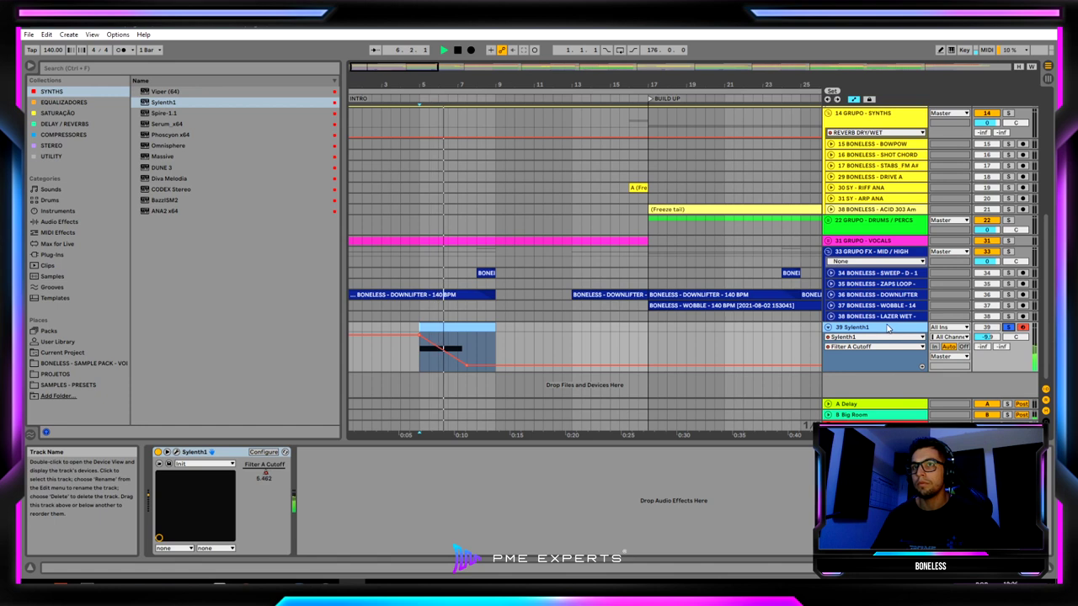
pyautogui.press('space')
# Set Sylenth1's Oscillator A2 waveform to Triangle and audition some notes.
pyautogui.click(211, 452)
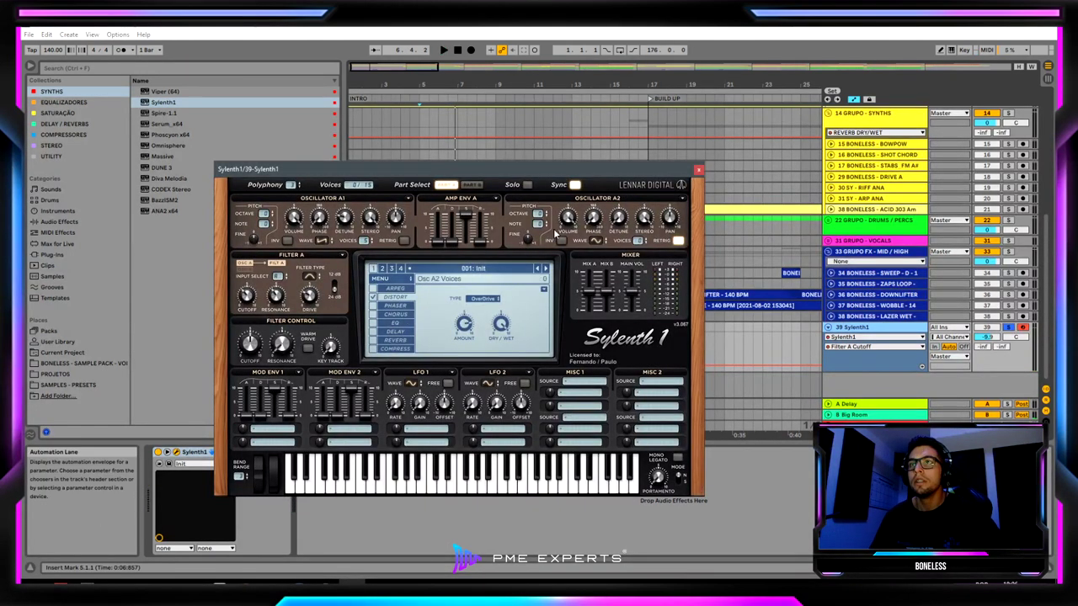
pyautogui.click(599, 239)
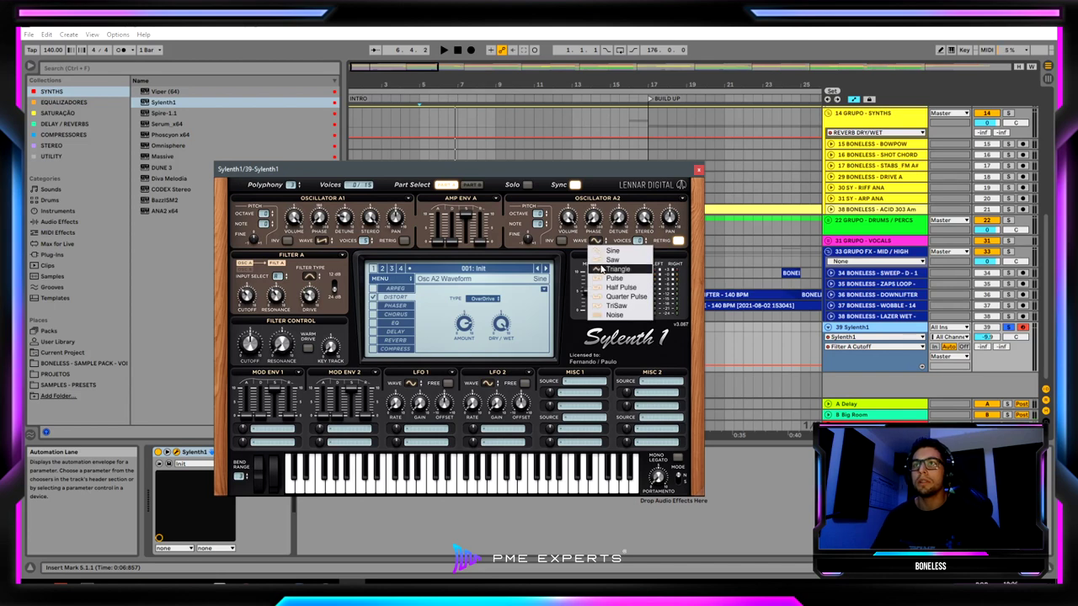
pyautogui.click(602, 268)
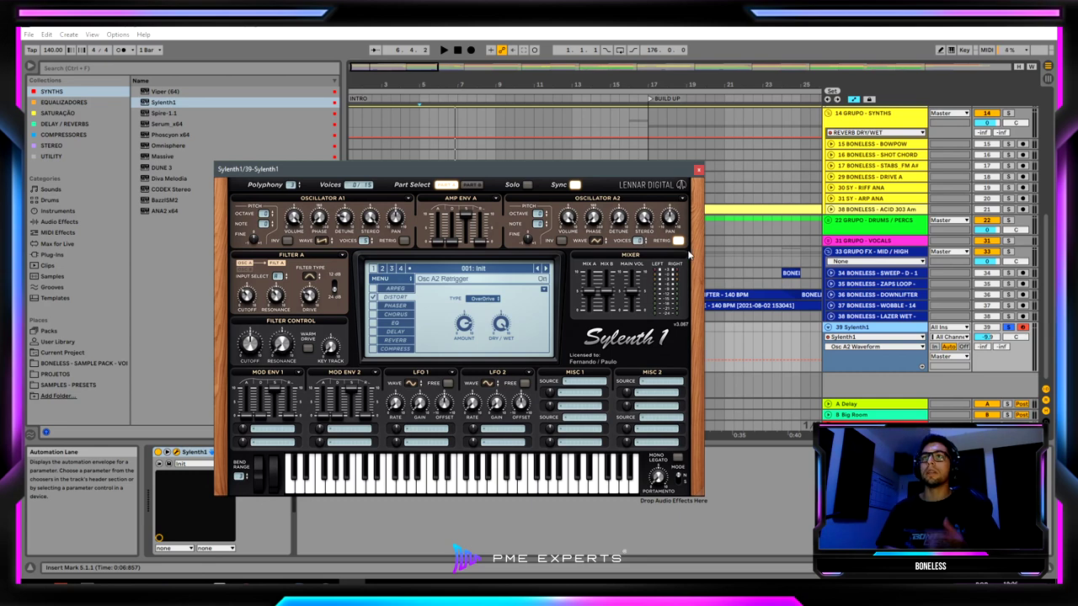
pyautogui.moveTo(638, 167); pyautogui.dragTo(638, 217)
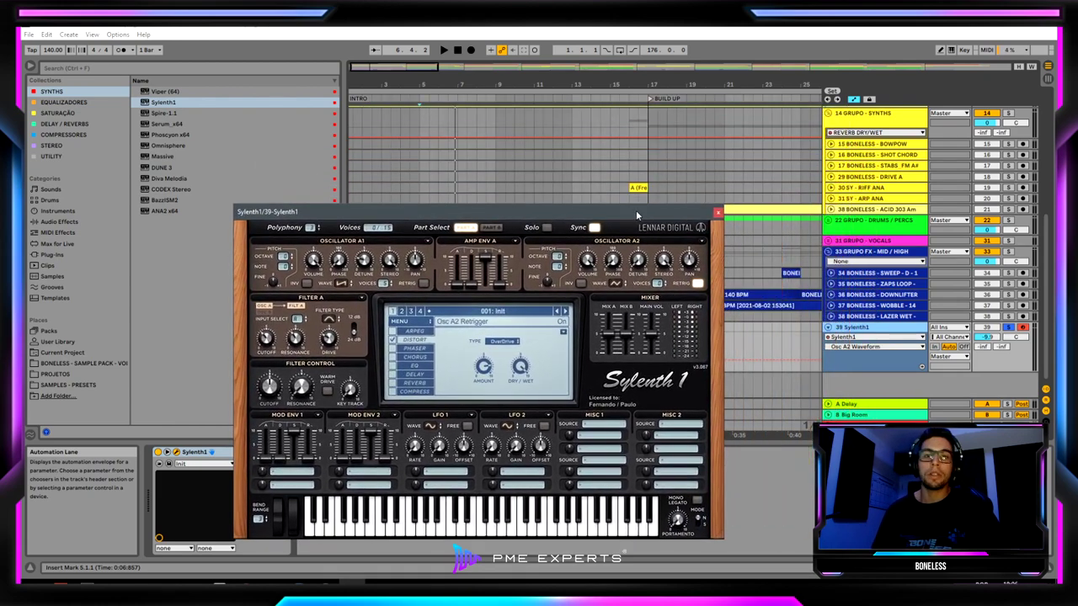
pyautogui.press('a')
pyautogui.press('a')
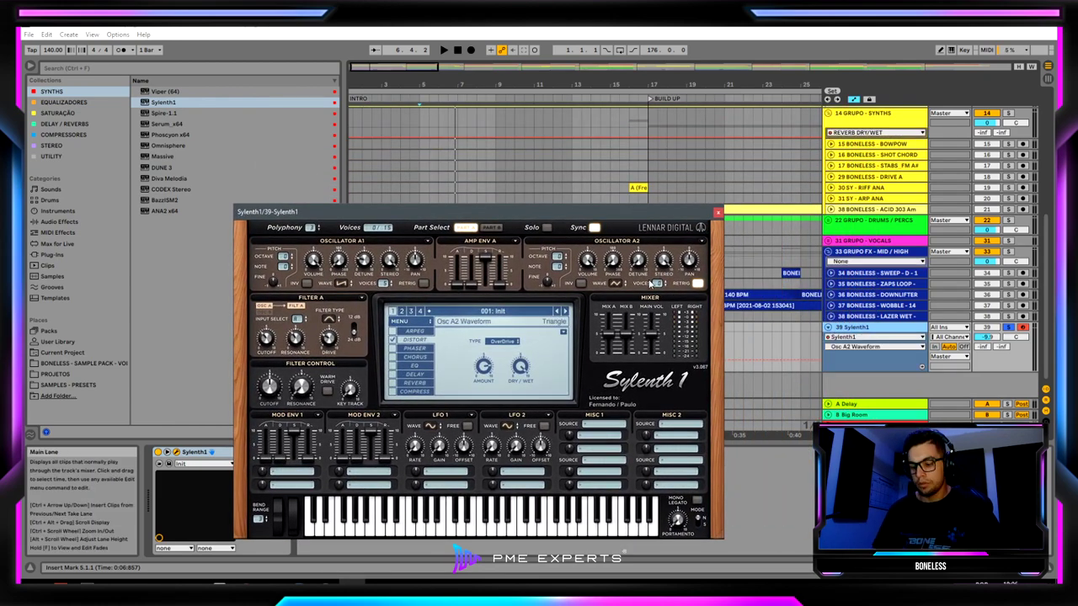
pyautogui.press('m')
pyautogui.press('a')
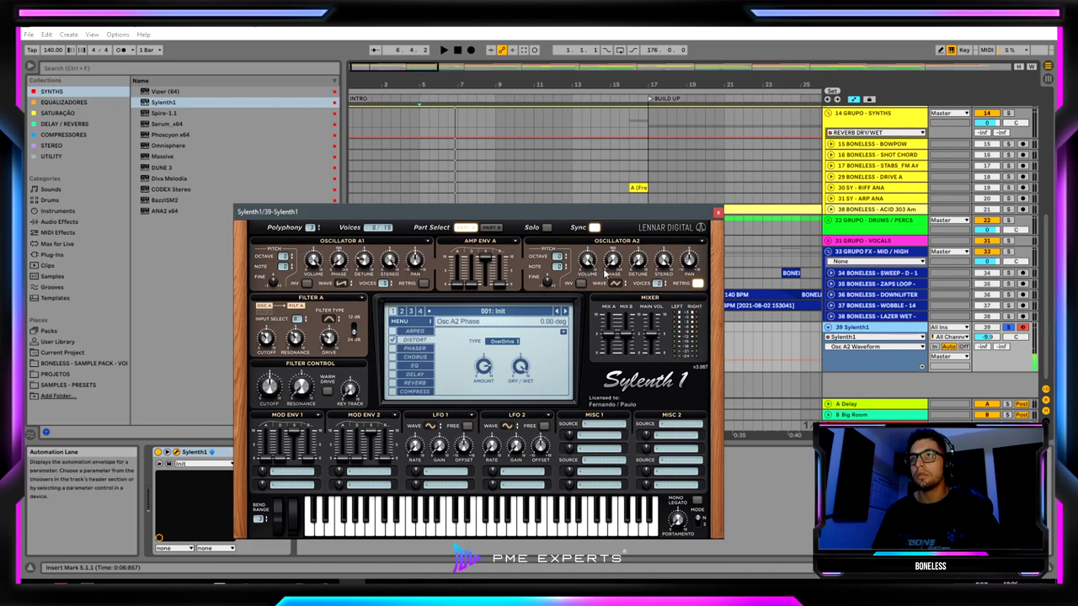
# Adjust Oscillator A2's voices and octave with retrigger off, play the sound, and close the synth window.
pyautogui.click(661, 282)
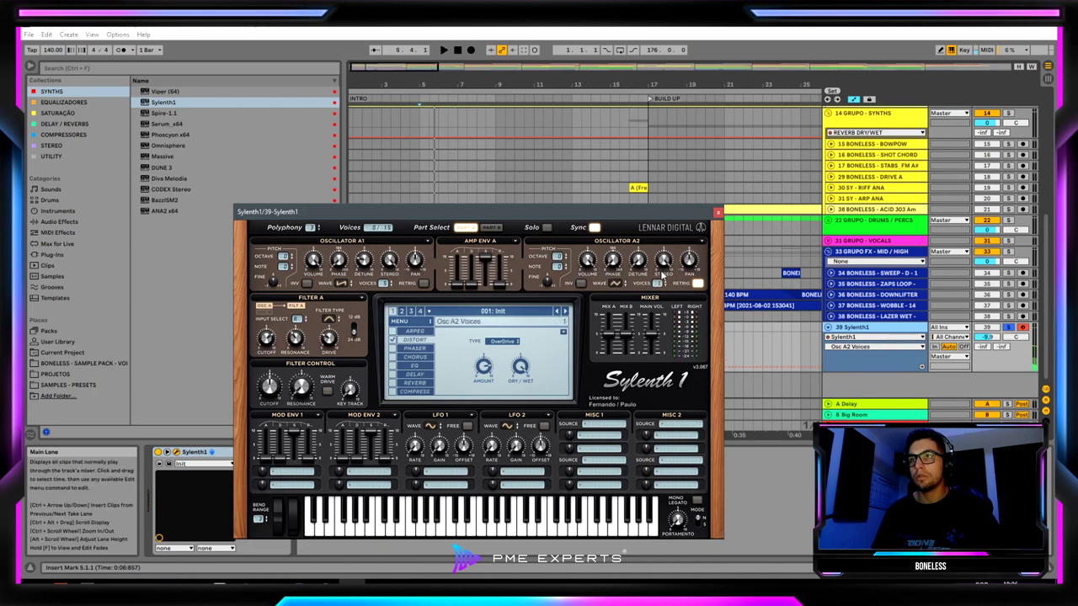
pyautogui.click(560, 258)
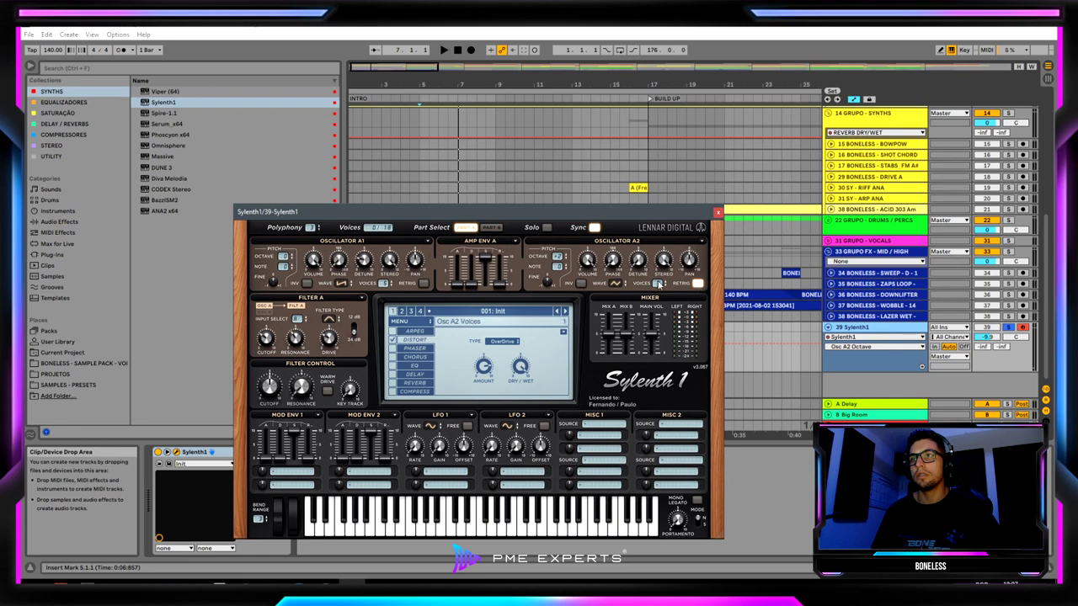
pyautogui.click(695, 285)
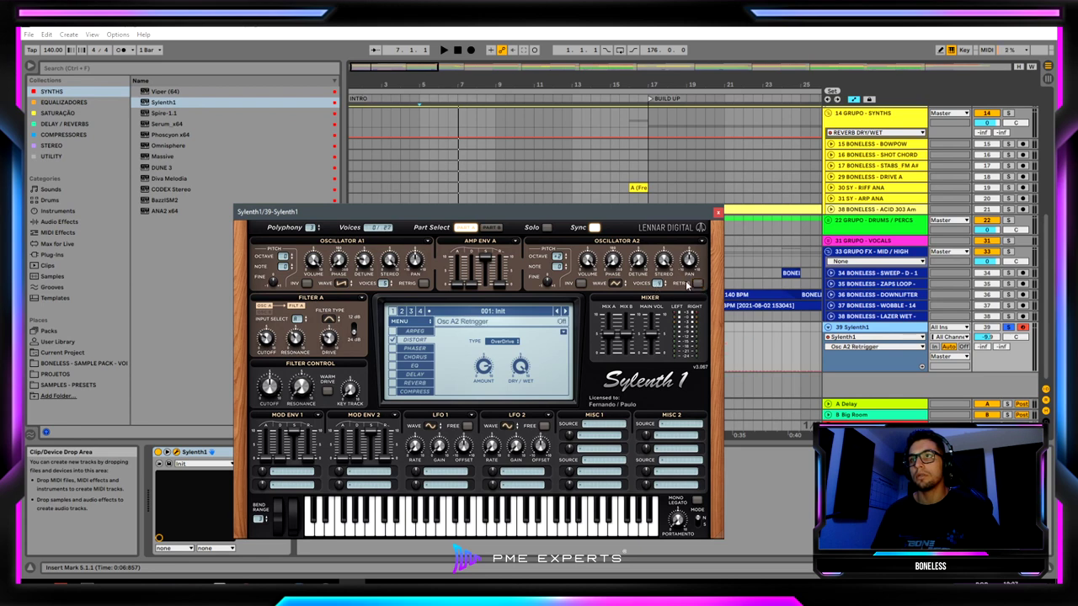
pyautogui.click(641, 263)
pyautogui.press('space')
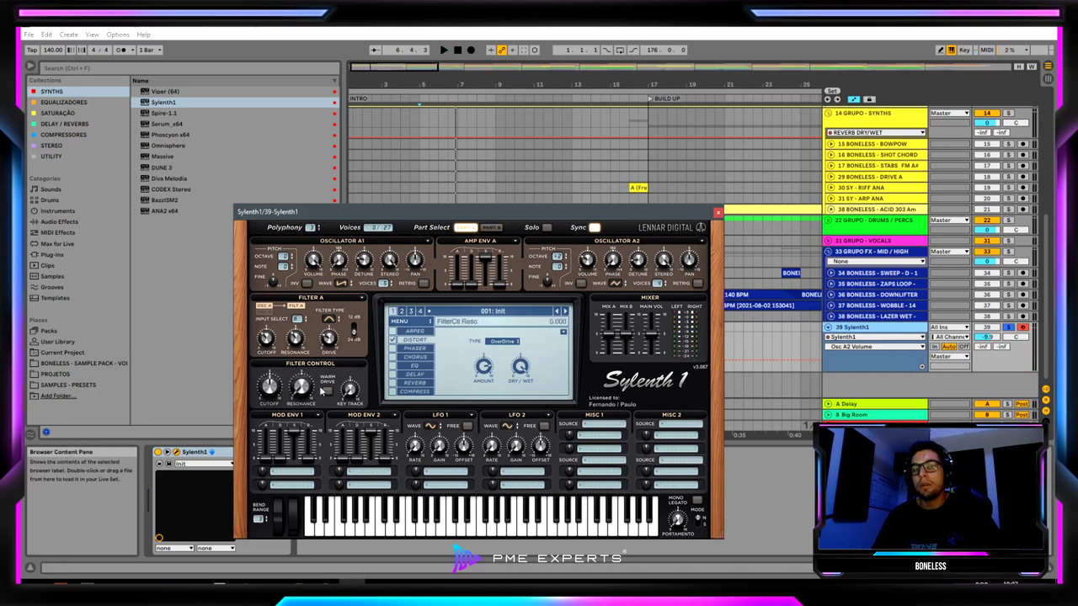
pyautogui.click(717, 212)
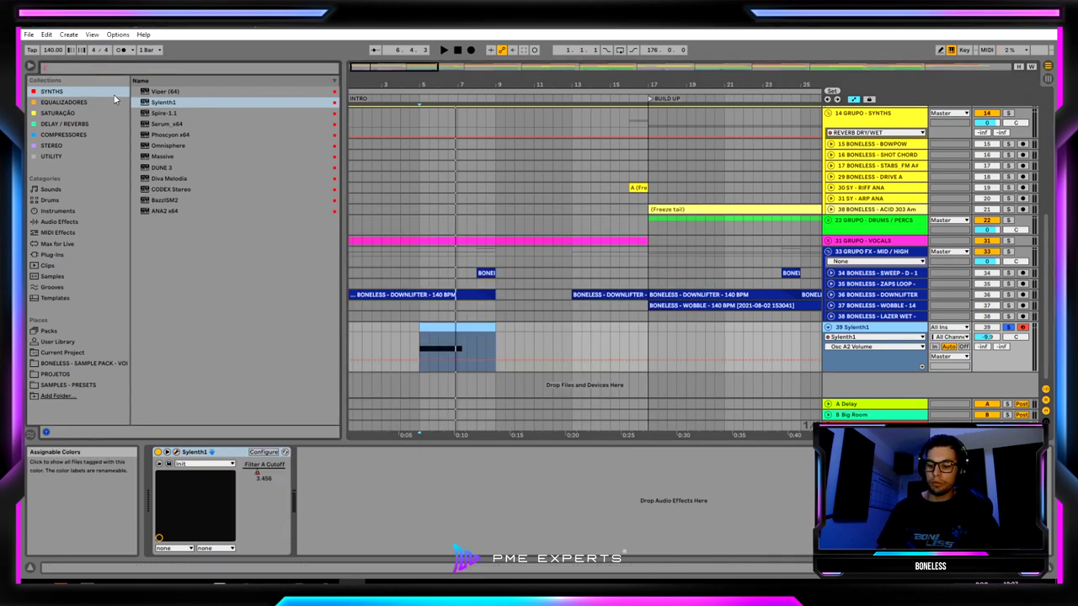
# Search the audio effects for "dela" and add Delay to the Sylenth1 track.
pyautogui.write('dela')
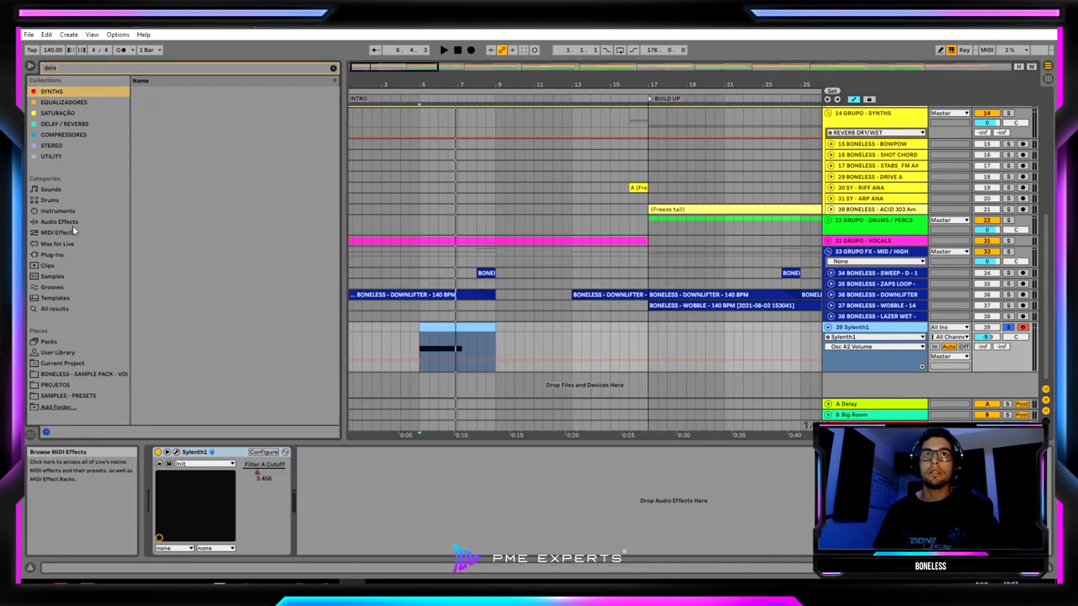
pyautogui.click(73, 222)
pyautogui.click(134, 92)
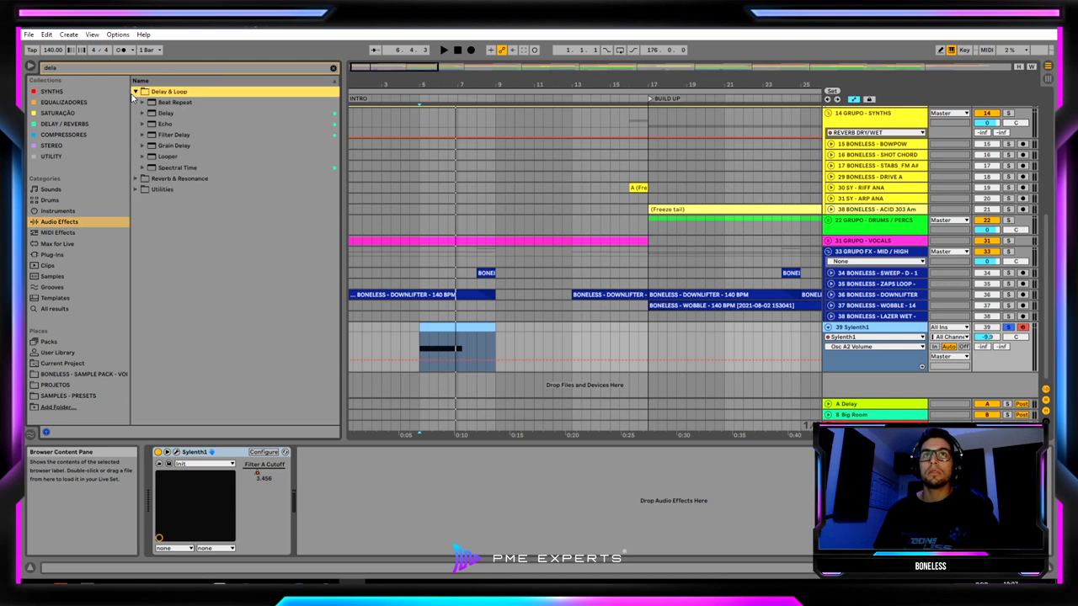
pyautogui.doubleClick(159, 113)
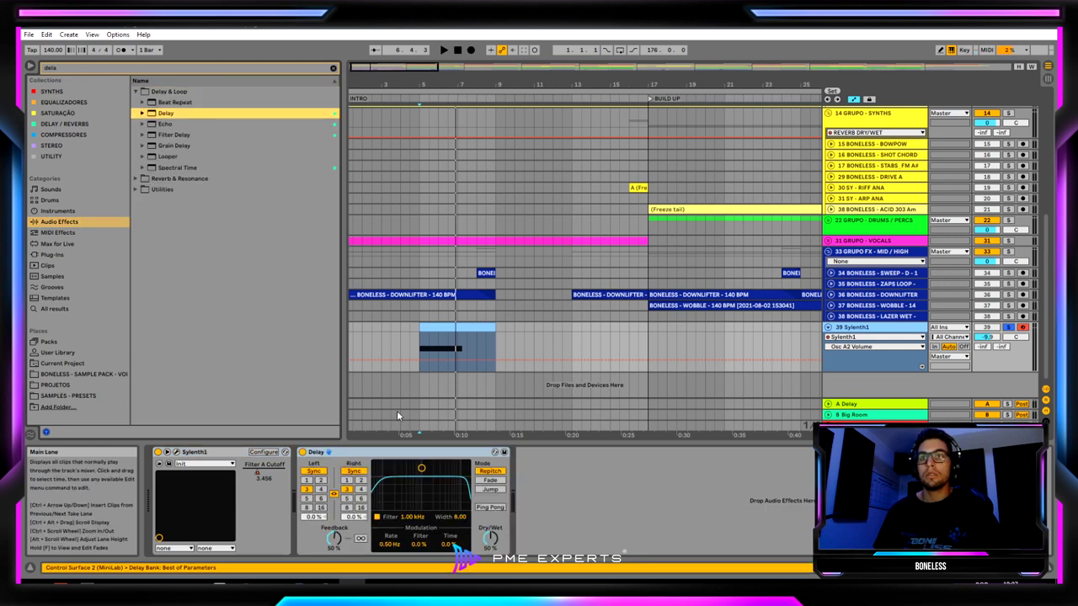
# During playback, turn on the Delay's Ping Pong and set feedback to 65%, filter to 1.29 kHz and width to 5.20.
pyautogui.press('space')
pyautogui.click(490, 507)
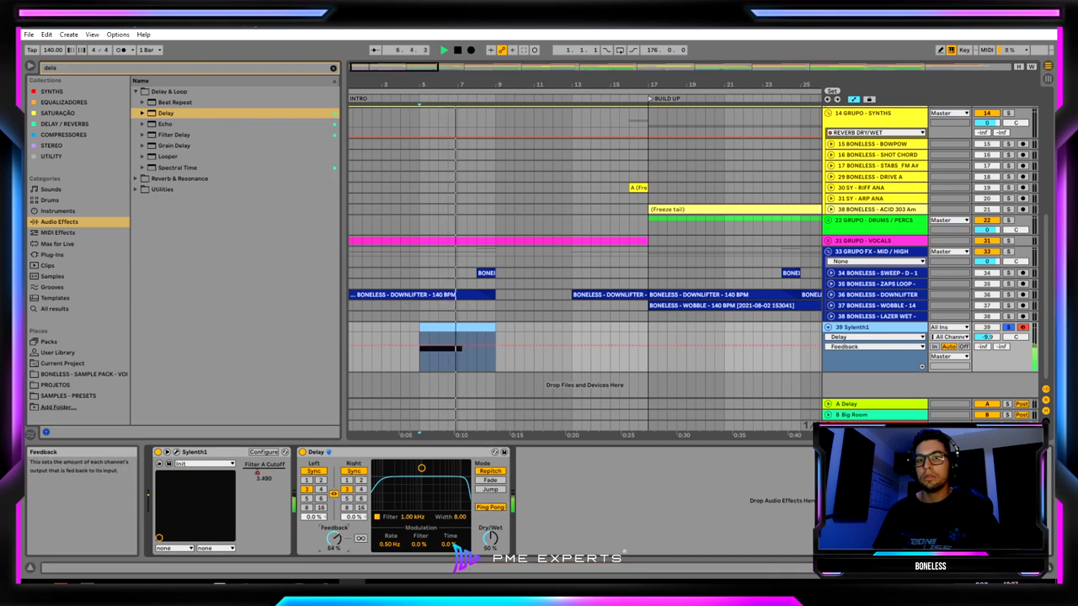
pyautogui.moveTo(335, 547); pyautogui.dragTo(338, 540)
pyautogui.moveTo(421, 468); pyautogui.dragTo(425, 483)
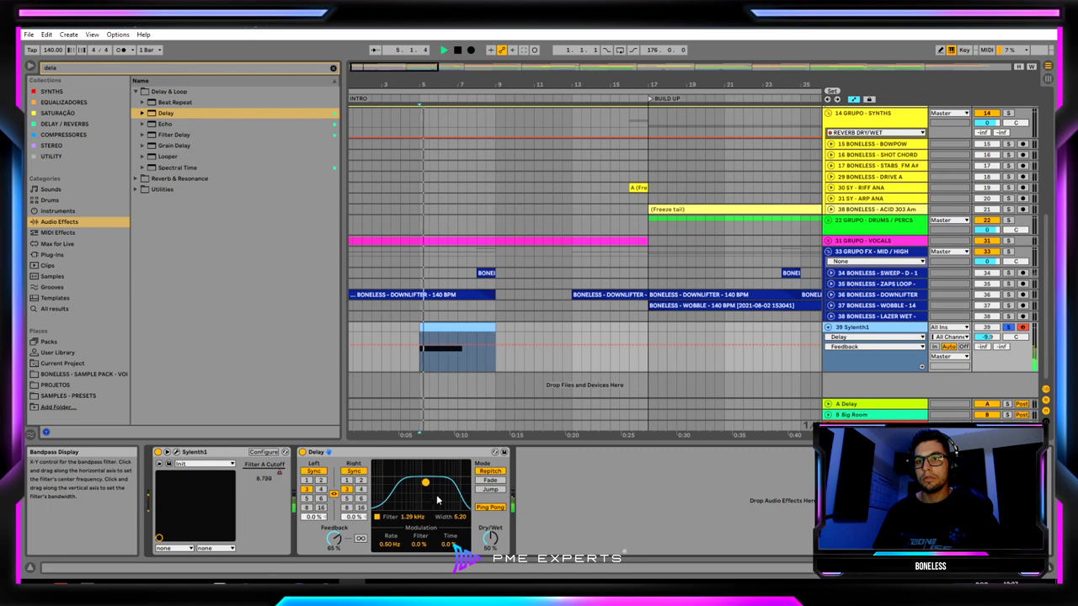
# Draw Delay Dry/Wet automation rising from 0% at bar 5 to 50% just past bar 6, and play it back.
pyautogui.rightClick(491, 534)
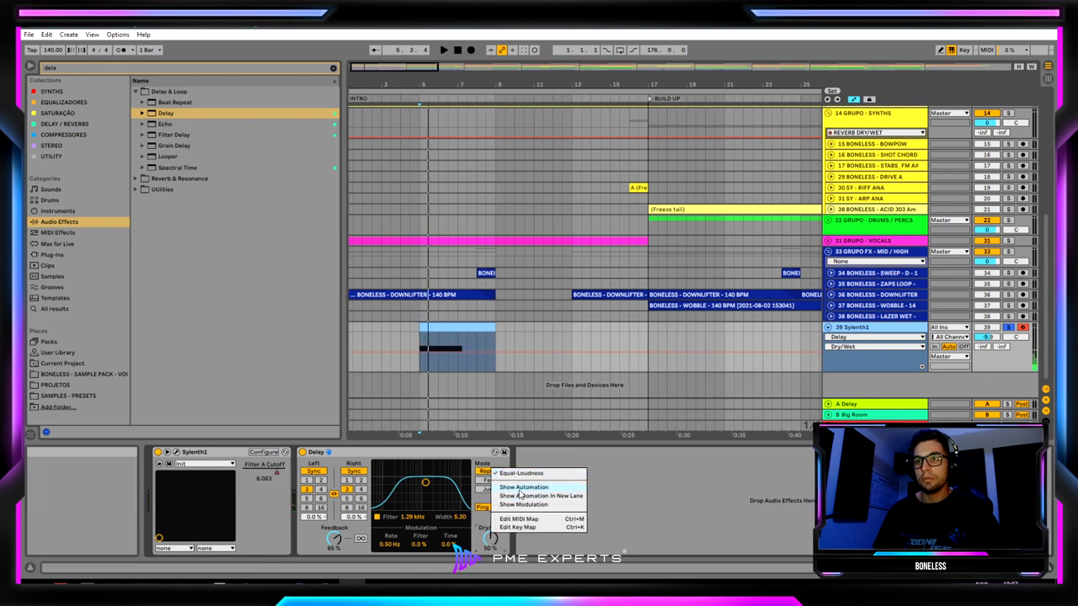
pyautogui.click(518, 488)
pyautogui.click(442, 353)
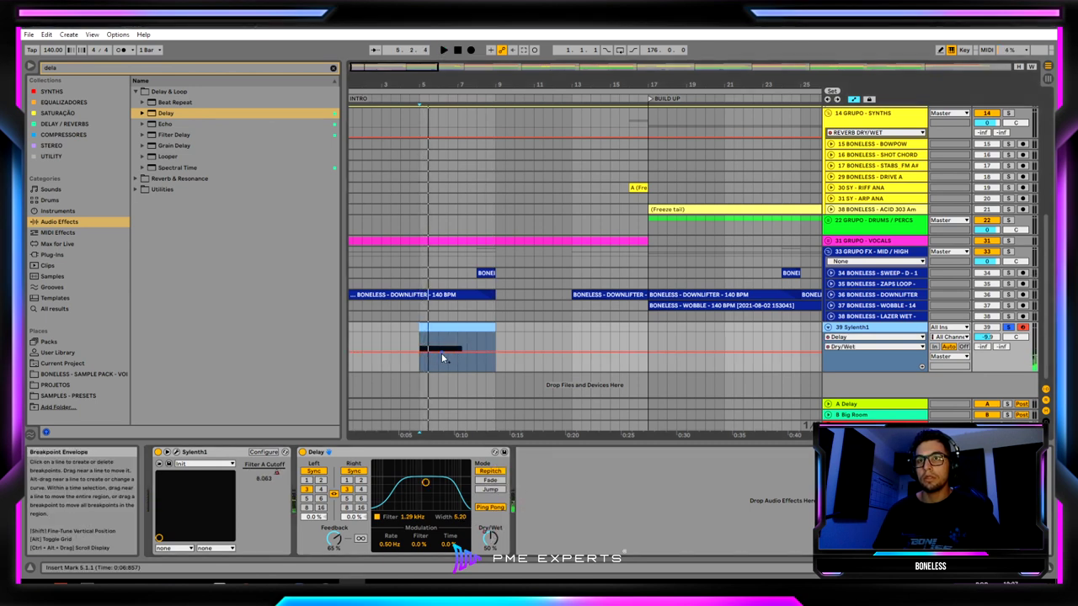
pyautogui.moveTo(430, 353); pyautogui.dragTo(422, 375)
pyautogui.press('space')
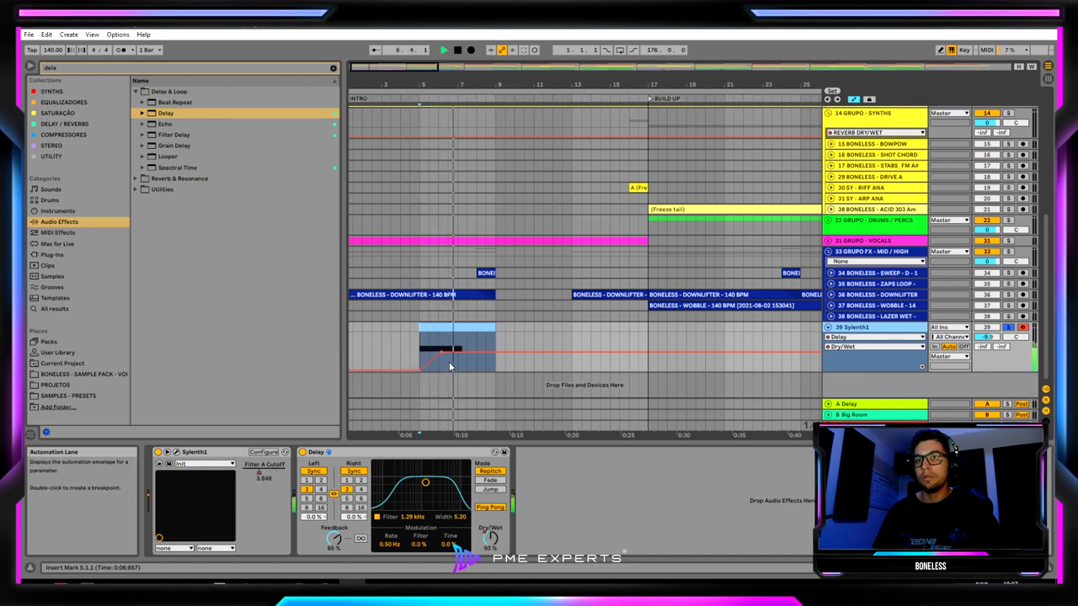
pyautogui.click(899, 328)
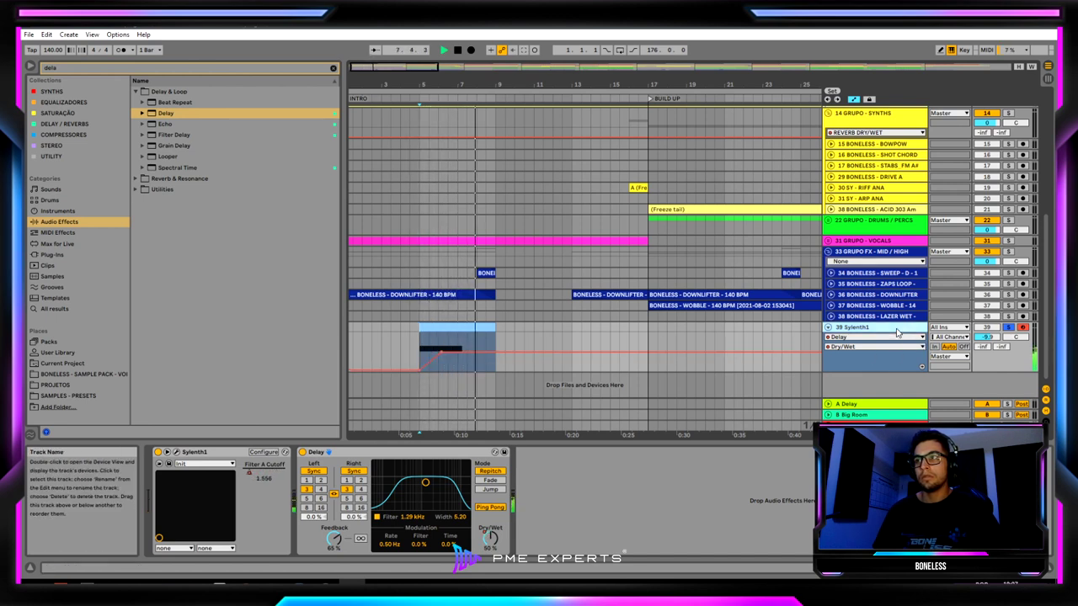
pyautogui.press('space')
# Add EQ Eight from the equalizer collection after the Delay and set its first band to a low-cut filter.
pyautogui.click(334, 68)
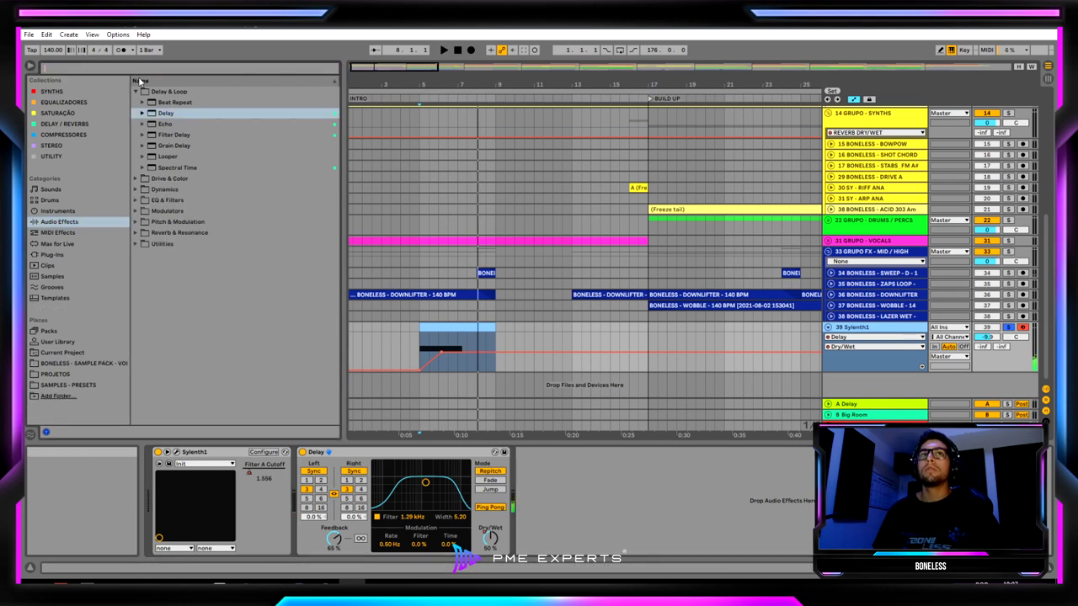
pyautogui.click(75, 102)
pyautogui.click(179, 93)
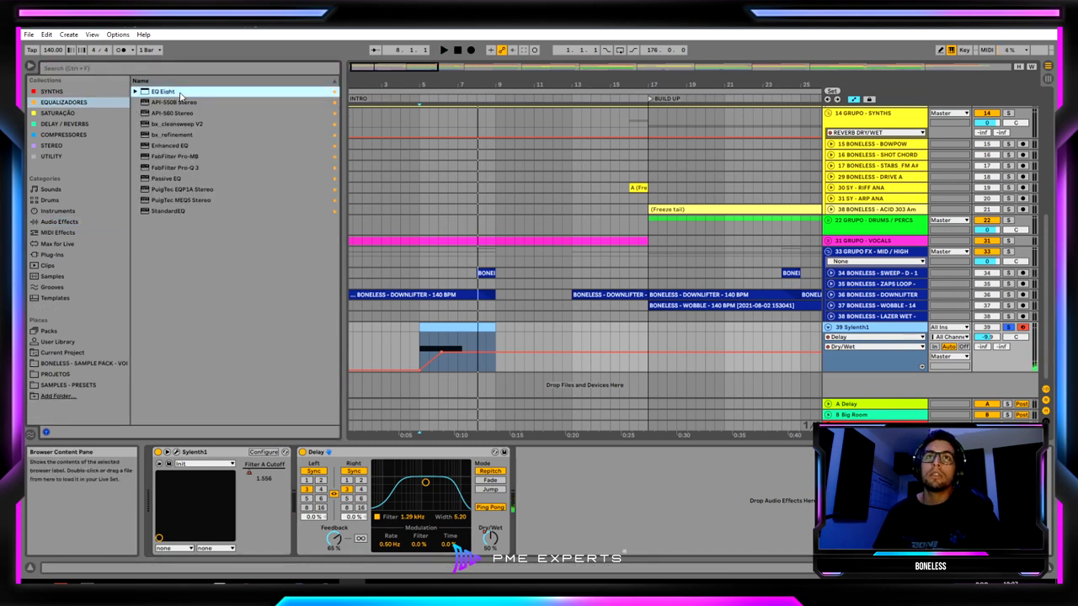
pyautogui.moveTo(503, 495); pyautogui.dragTo(505, 488)
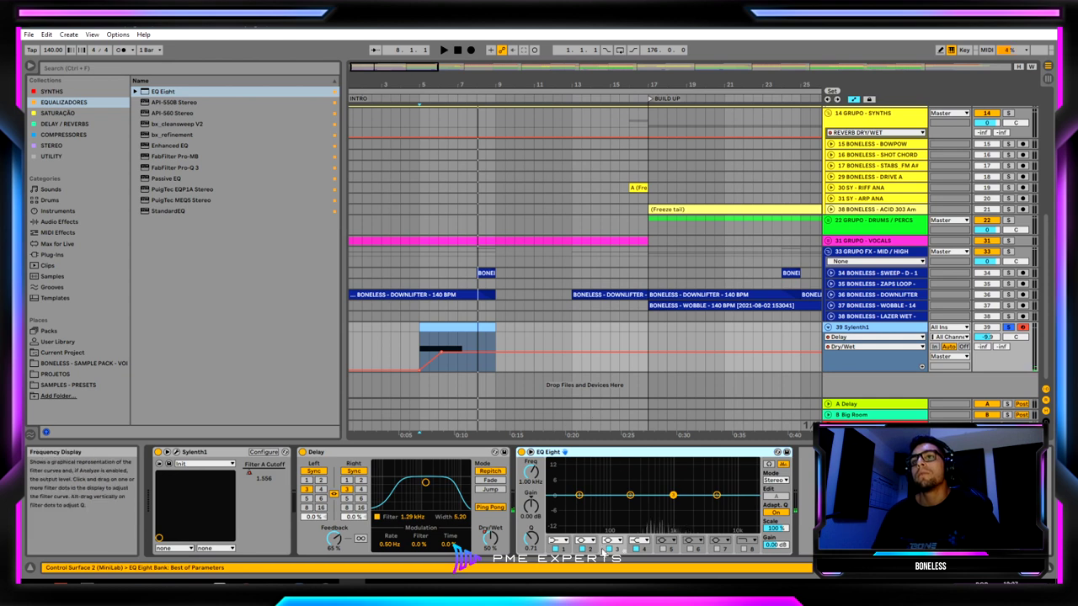
pyautogui.click(558, 540)
pyautogui.click(554, 477)
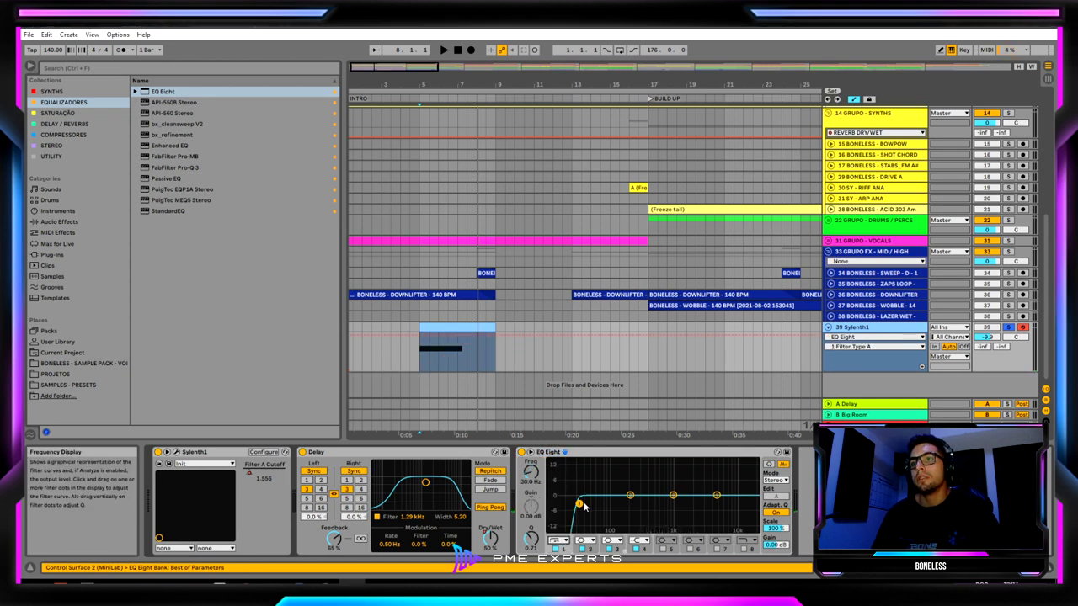
# Raise the EQ Eight low-cut band to 107 Hz with a Q of 0.45 and play back the sound.
pyautogui.moveTo(584, 506); pyautogui.dragTo(613, 510)
pyautogui.press('space')
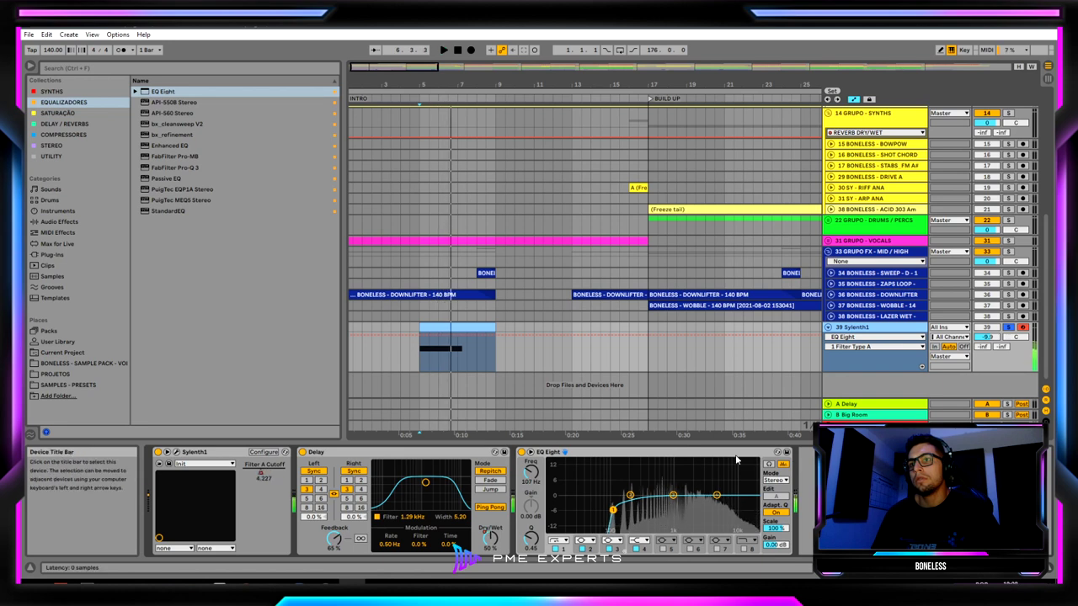
# Freeze the Sylenth1 track and flatten it to audio.
pyautogui.rightClick(860, 329)
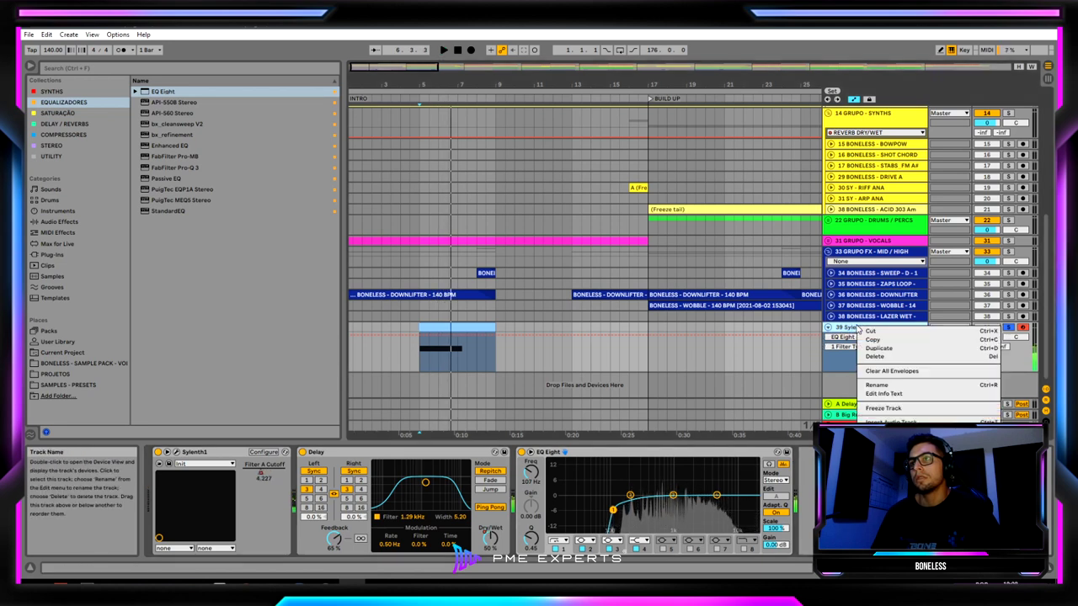
pyautogui.click(883, 408)
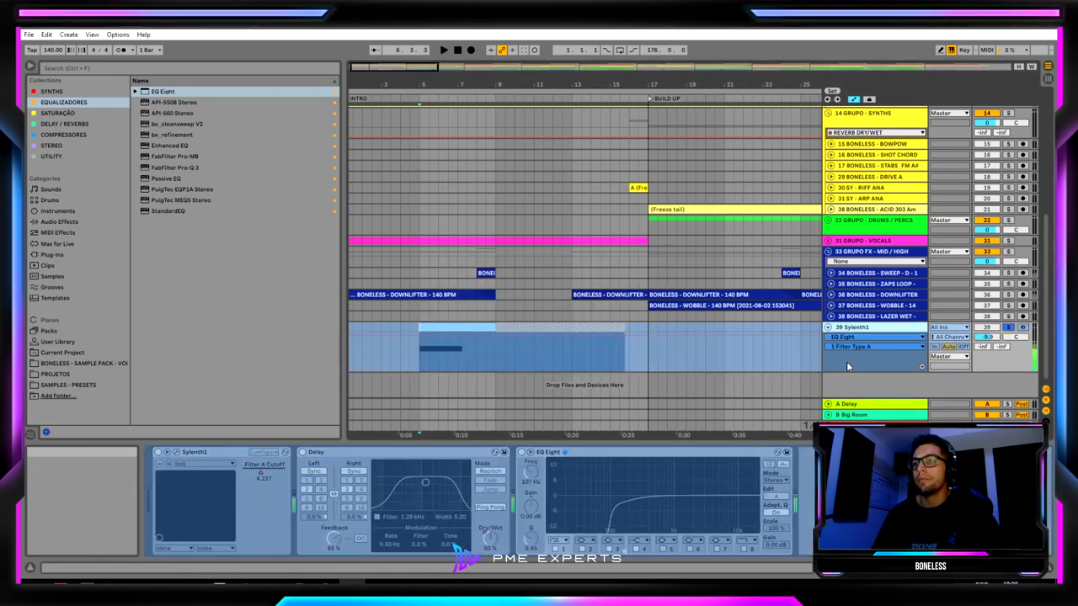
pyautogui.rightClick(861, 327)
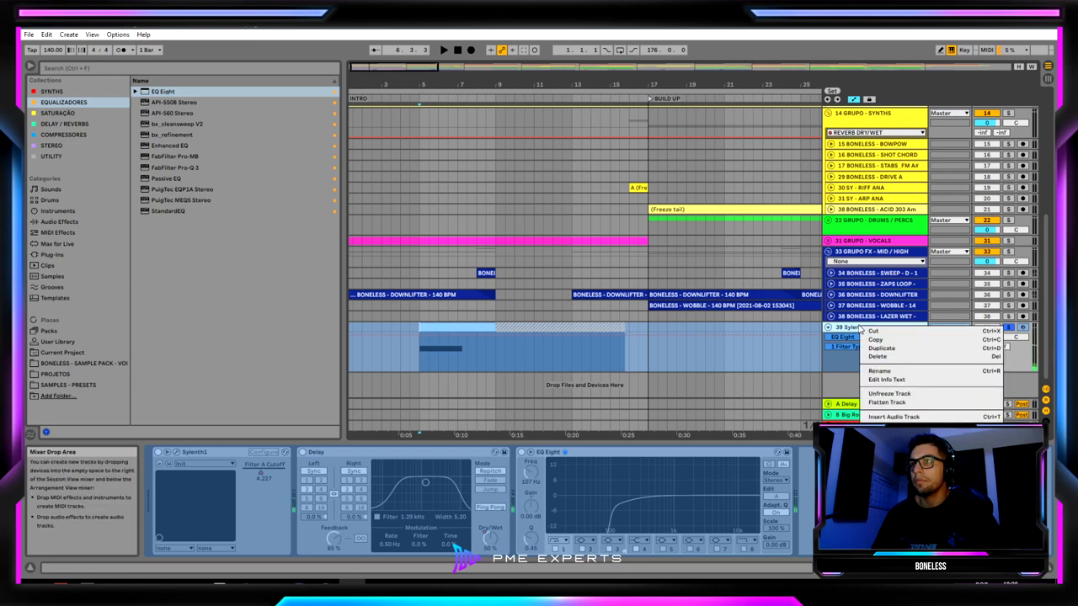
pyautogui.click(887, 402)
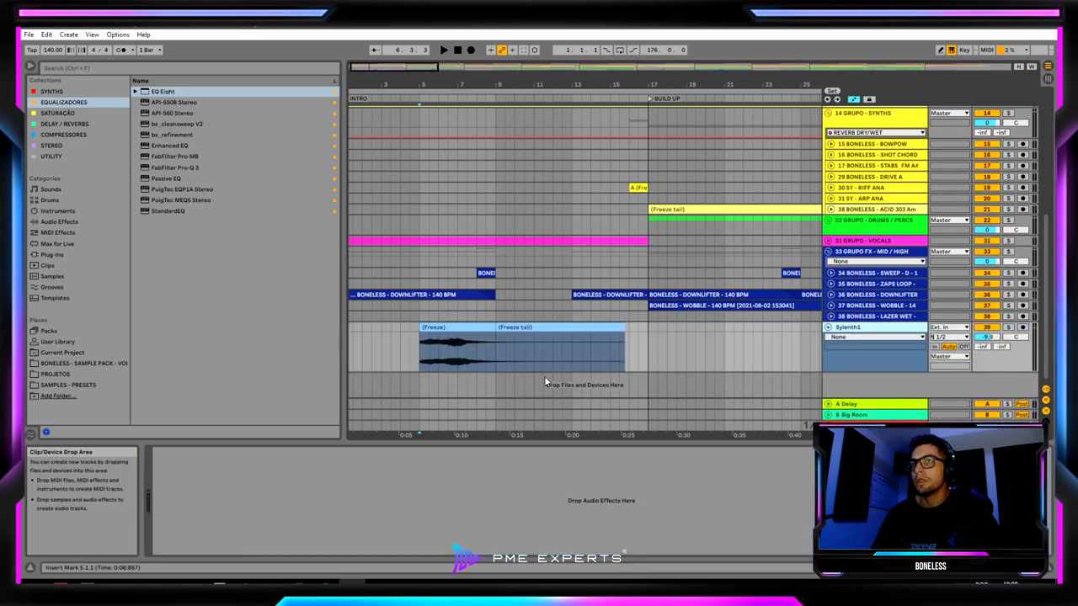
# Extend the freeze tail clip's start back to bar 5 and duplicate its track, named "# SWEEP".
pyautogui.click(541, 327)
pyautogui.moveTo(498, 328); pyautogui.dragTo(386, 330)
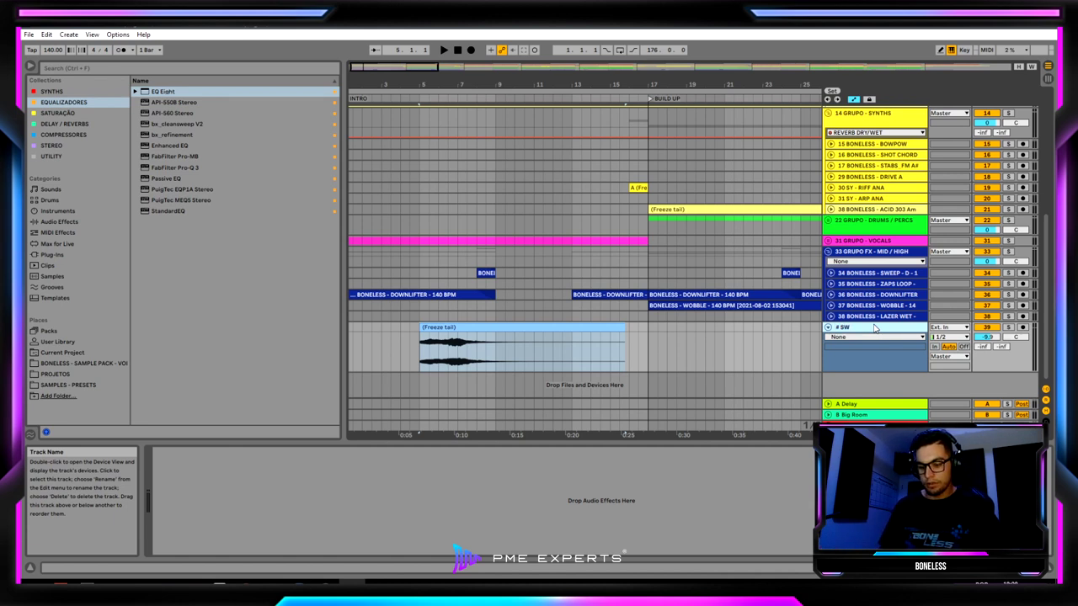
pyautogui.hotkey('ctrl', 'd')
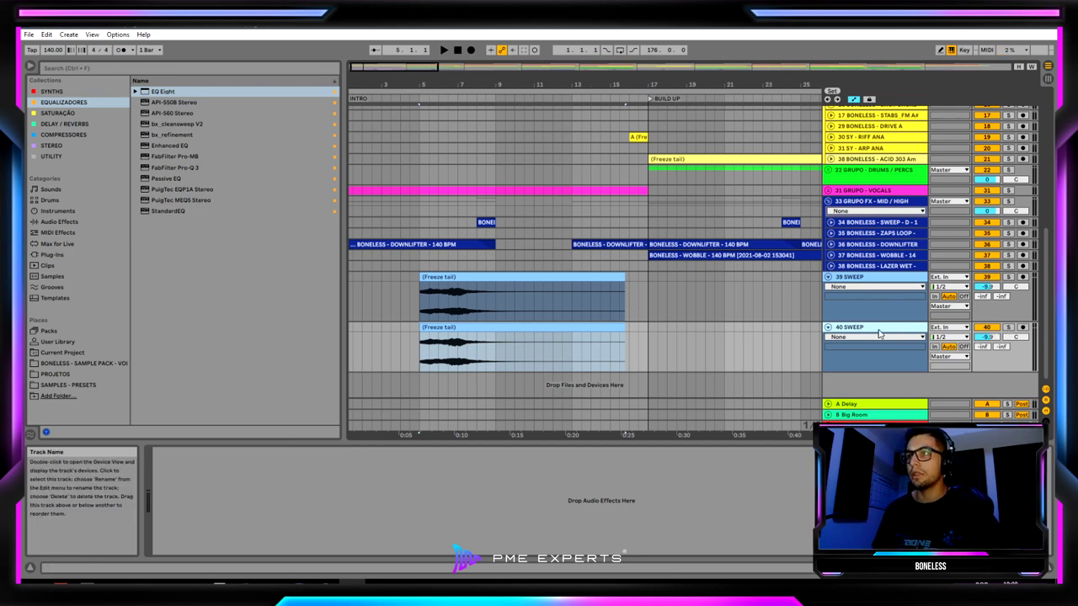
# Solo the duplicate SWEEP track, move its clip to bar 13, and trim the clip's end to about 16.4.1 before playing it.
pyautogui.click(1008, 327)
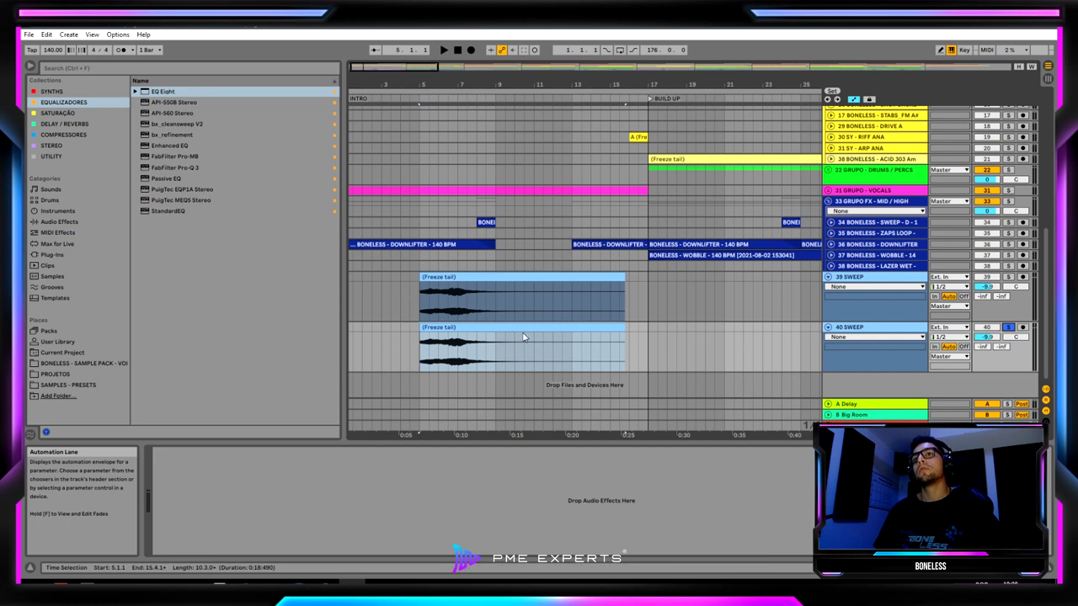
pyautogui.moveTo(529, 339); pyautogui.dragTo(684, 366)
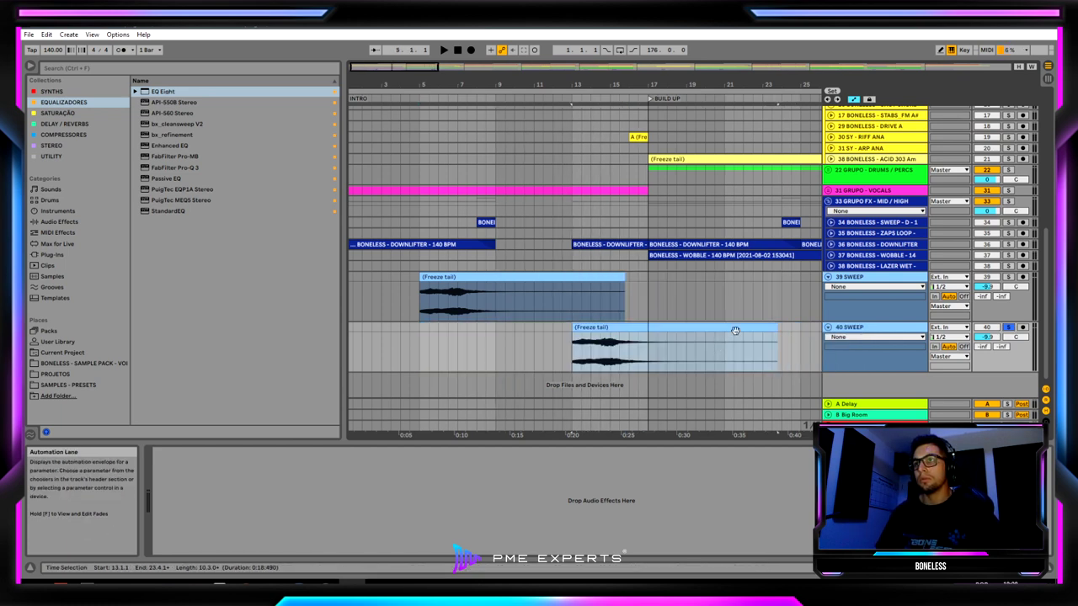
pyautogui.moveTo(773, 328); pyautogui.dragTo(645, 333)
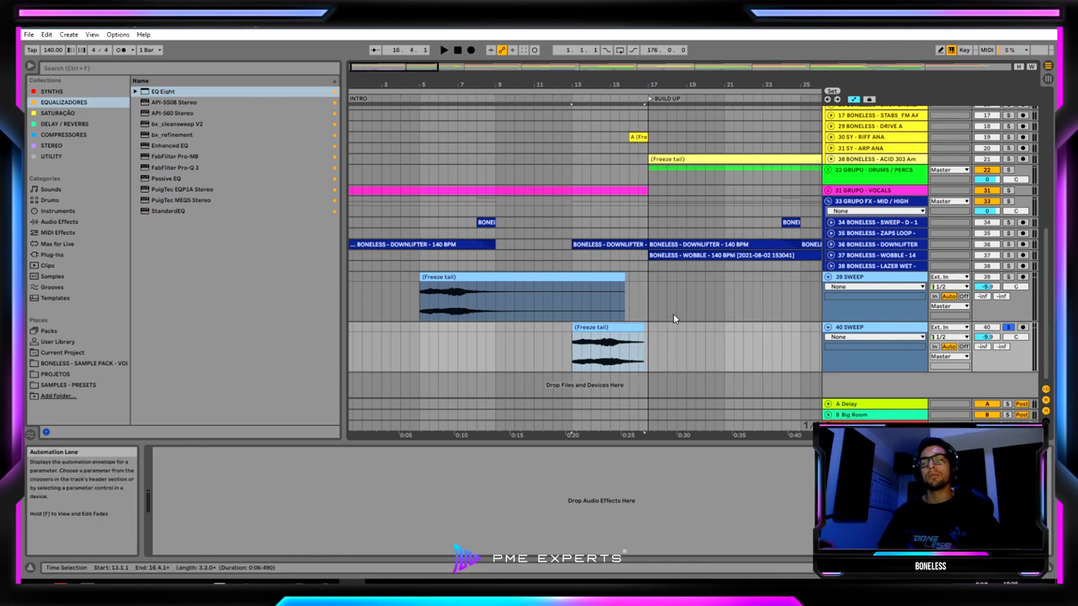
pyautogui.moveTo(618, 81); pyautogui.dragTo(617, 148)
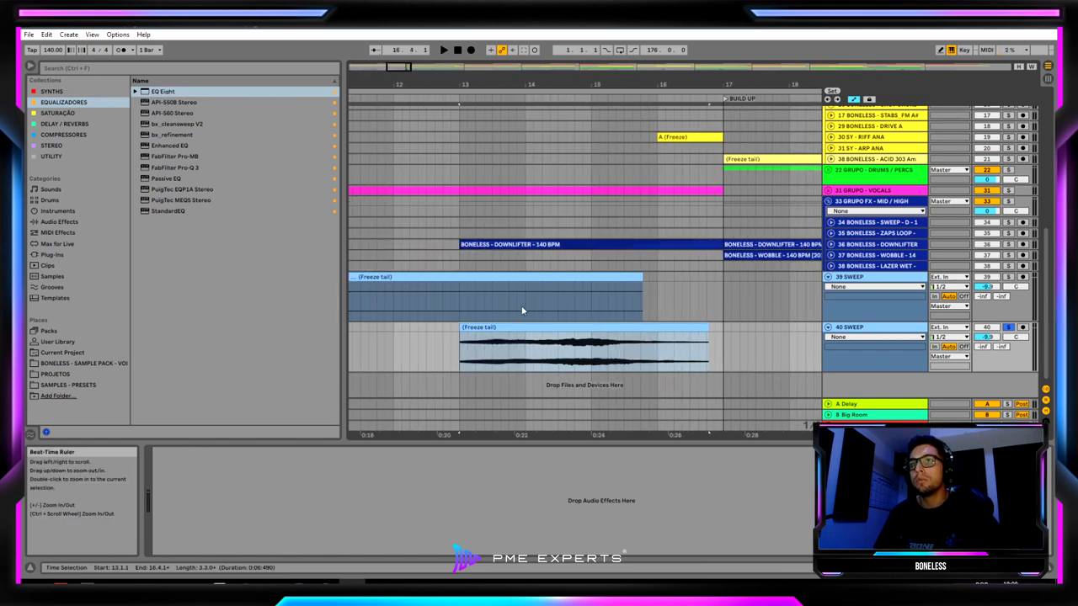
pyautogui.press('space')
pyautogui.press('space')
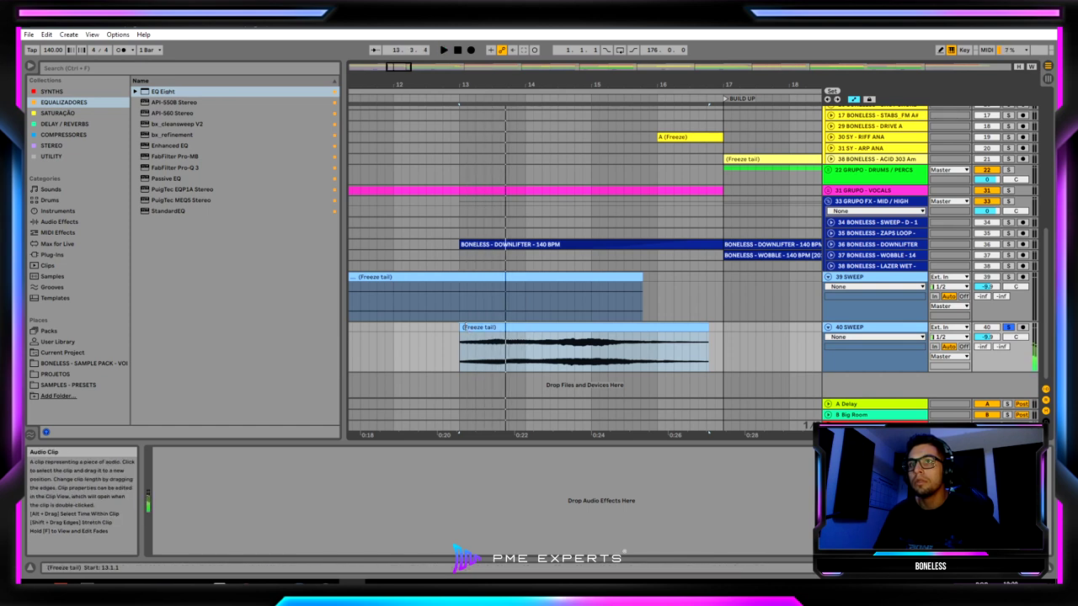
# Trim the start of the copied sweep clip to 14.4.1 and play it back.
pyautogui.moveTo(461, 328); pyautogui.dragTo(576, 346)
pyautogui.press('space')
pyautogui.press('space')
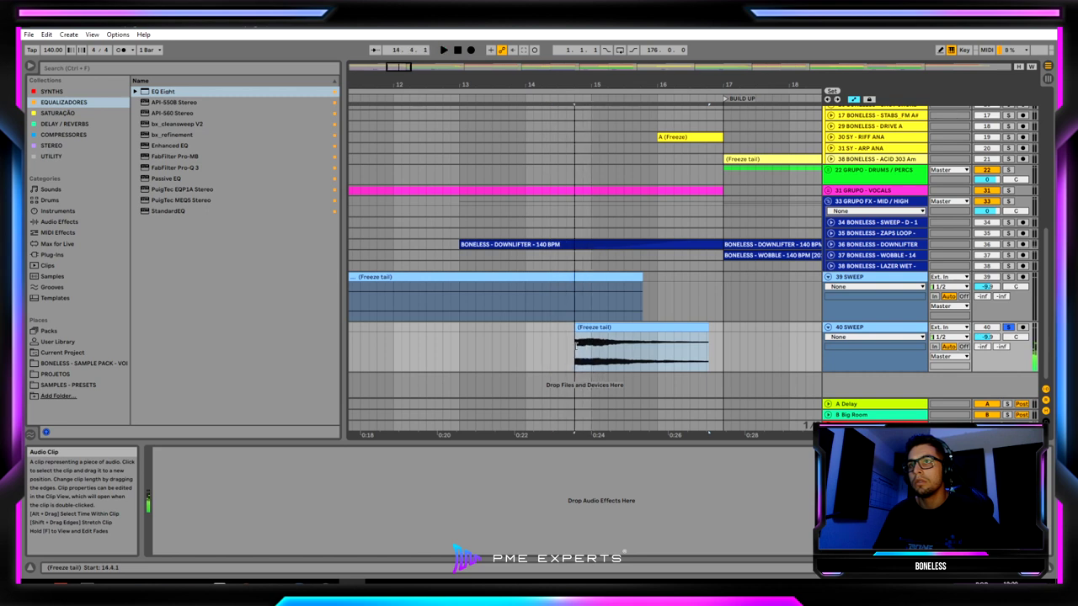
pyautogui.press('space')
pyautogui.press('space')
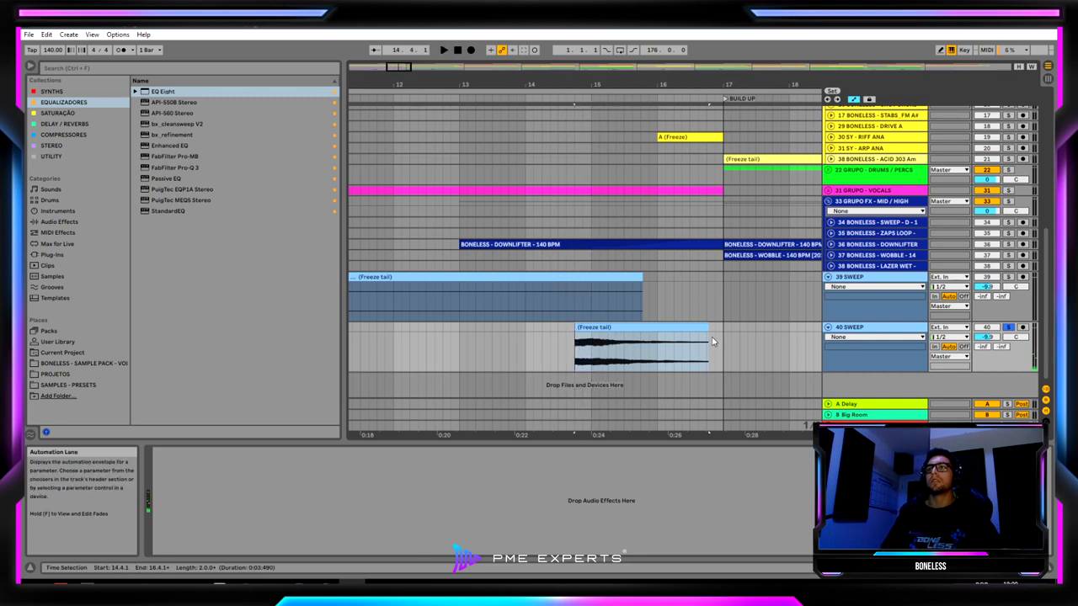
# Trim the copied sweep clip's end to 16.1.1, leave automation mode, add a fade-out over its second half, and audition it.
pyautogui.moveTo(708, 341); pyautogui.dragTo(591, 335)
pyautogui.press('space')
pyautogui.press('space')
pyautogui.press('space')
pyautogui.press('a')
pyautogui.press('space')
pyautogui.press('space')
pyautogui.press('space')
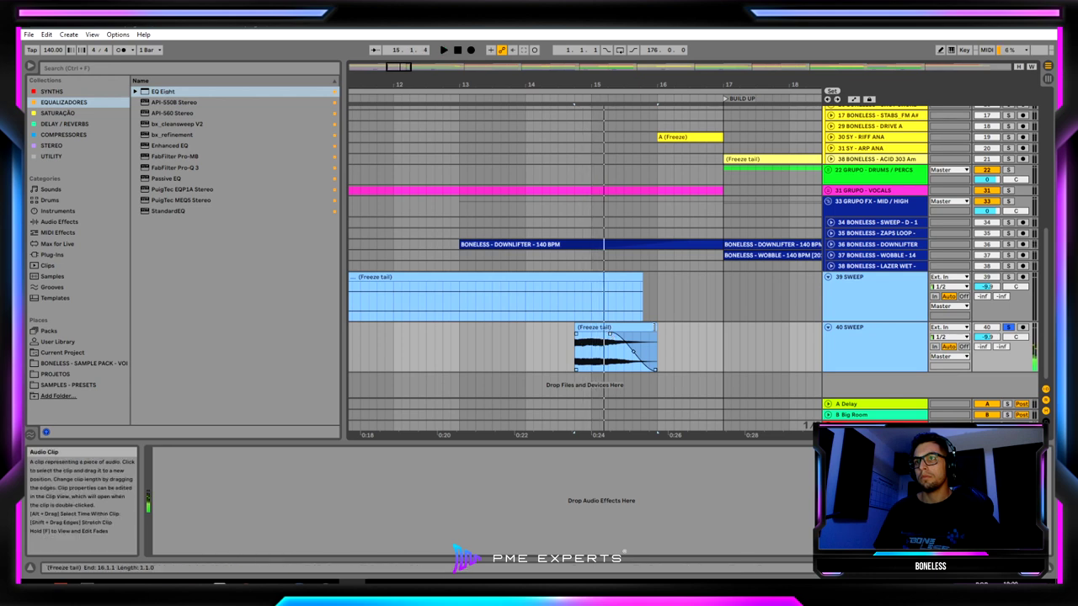
pyautogui.press('space')
# Shorten the faded sweep clip to end at 15.2.1 and play it back.
pyautogui.moveTo(656, 327); pyautogui.dragTo(614, 348)
pyautogui.press('space')
pyautogui.press('space')
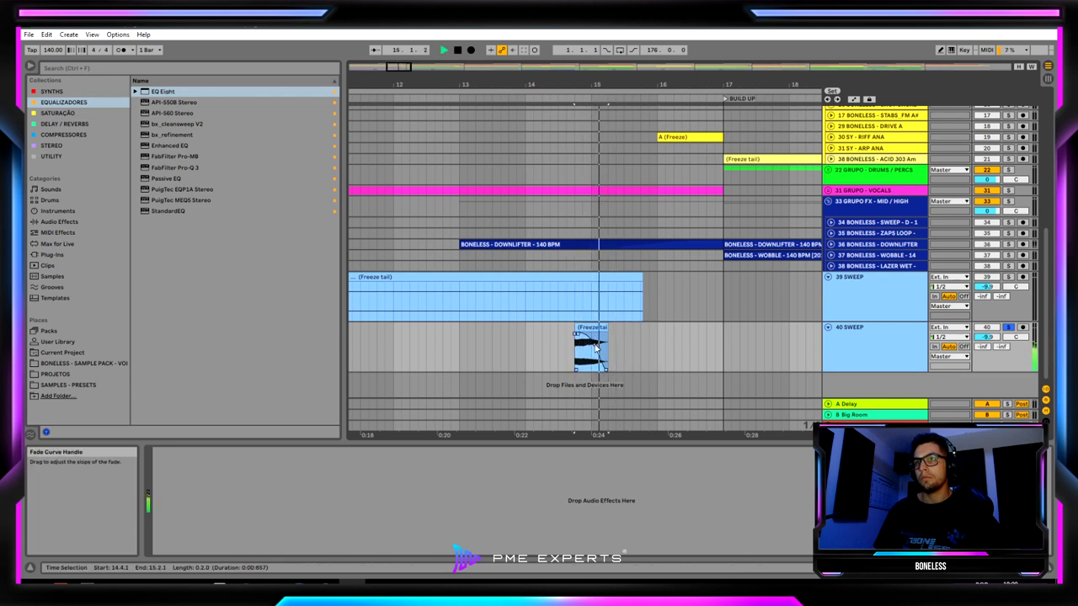
pyautogui.click(903, 359)
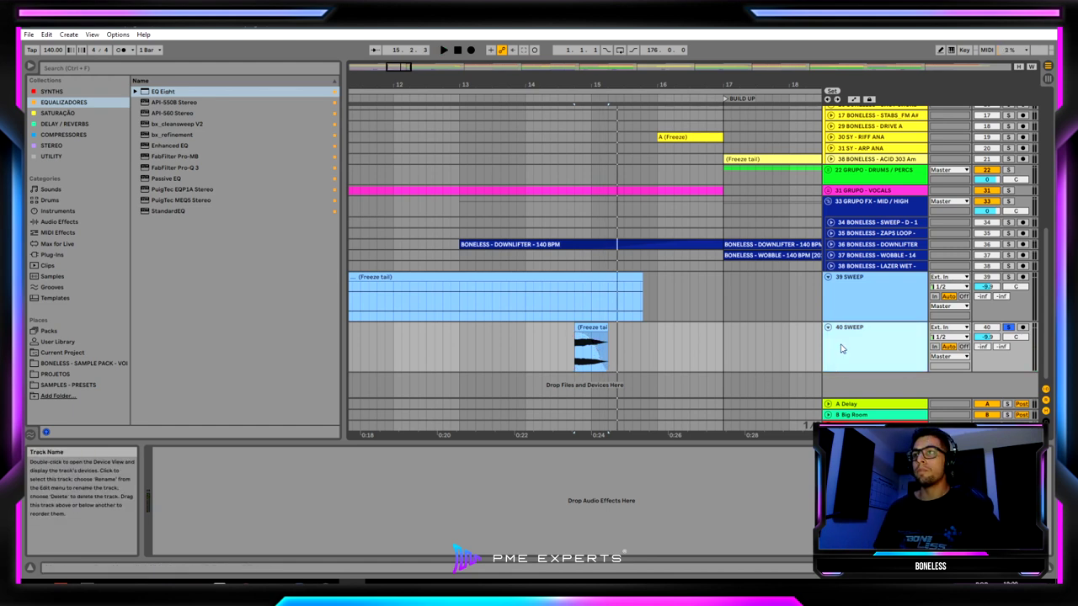
# Consolidate the shortened sweep clip between 14.4.1 and 15.2.1 into a new audio clip and play it.
pyautogui.click(592, 329)
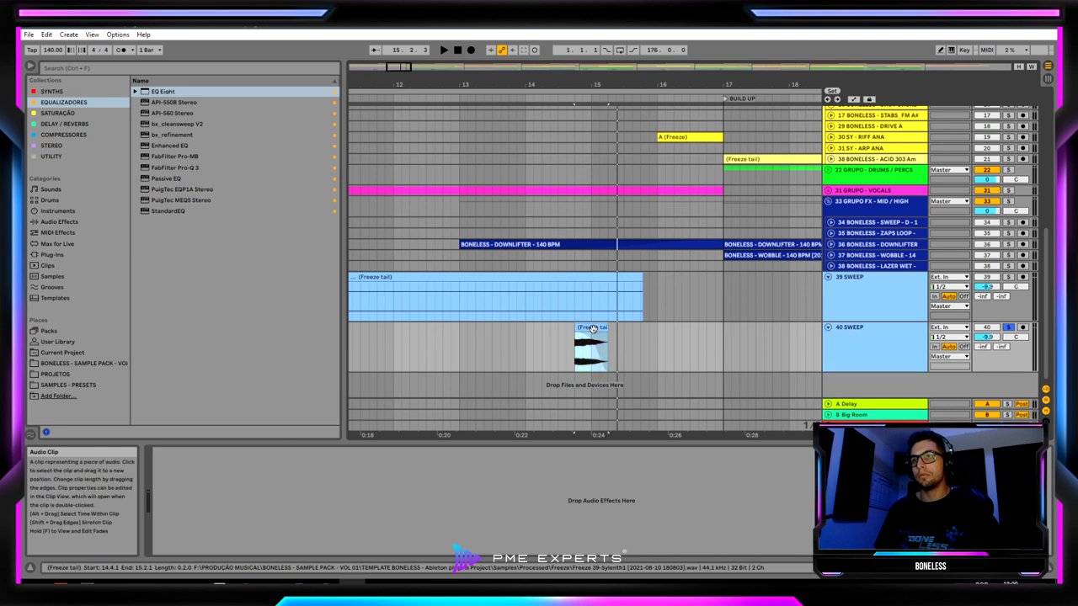
pyautogui.hotkey('ctrl', 'k')
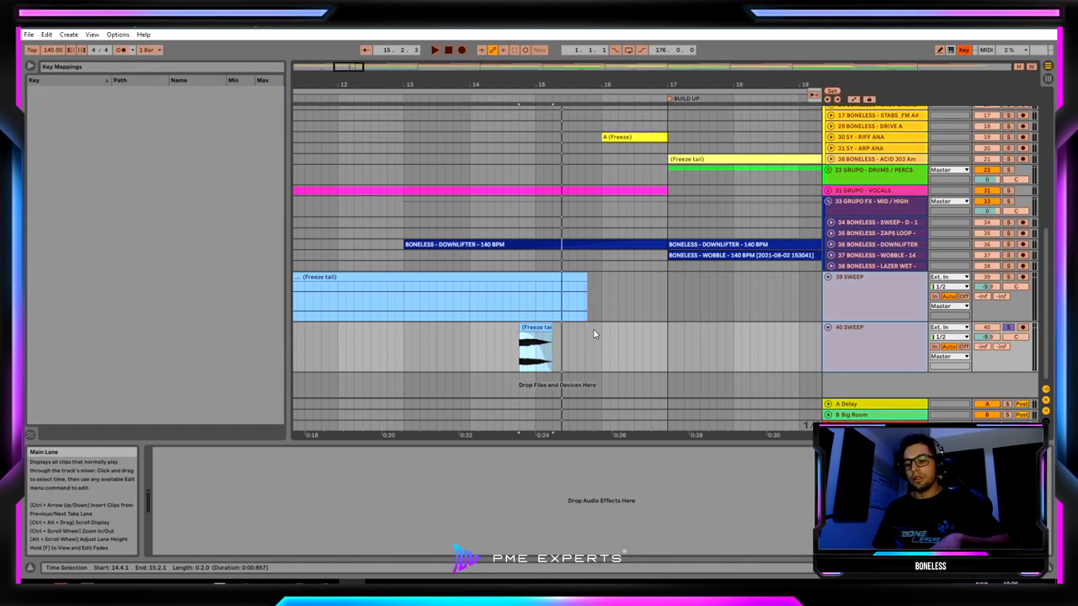
pyautogui.hotkey('ctrl', 'k')
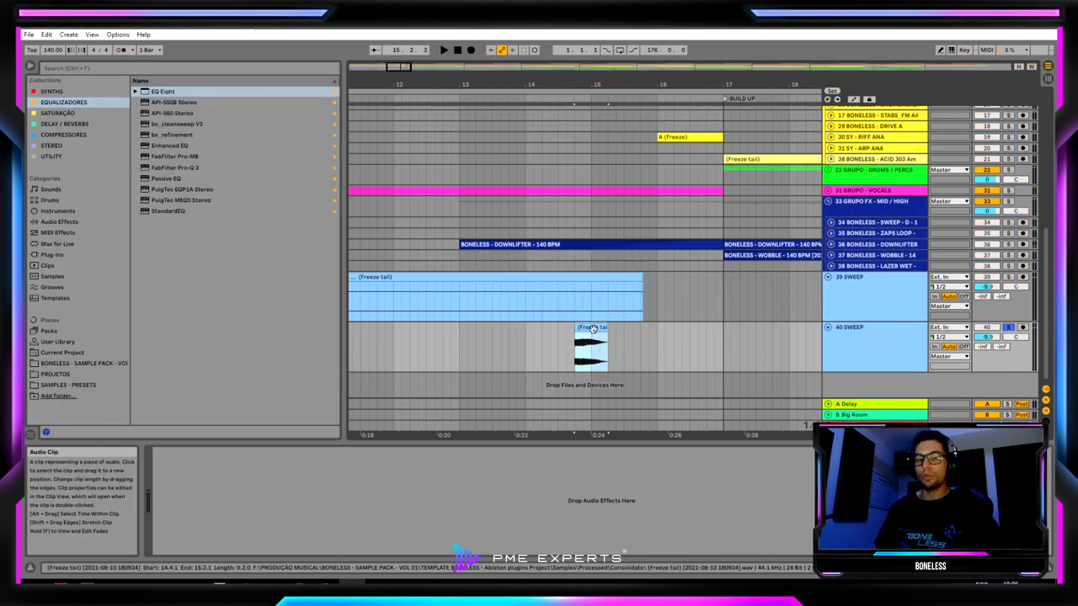
pyautogui.press('space')
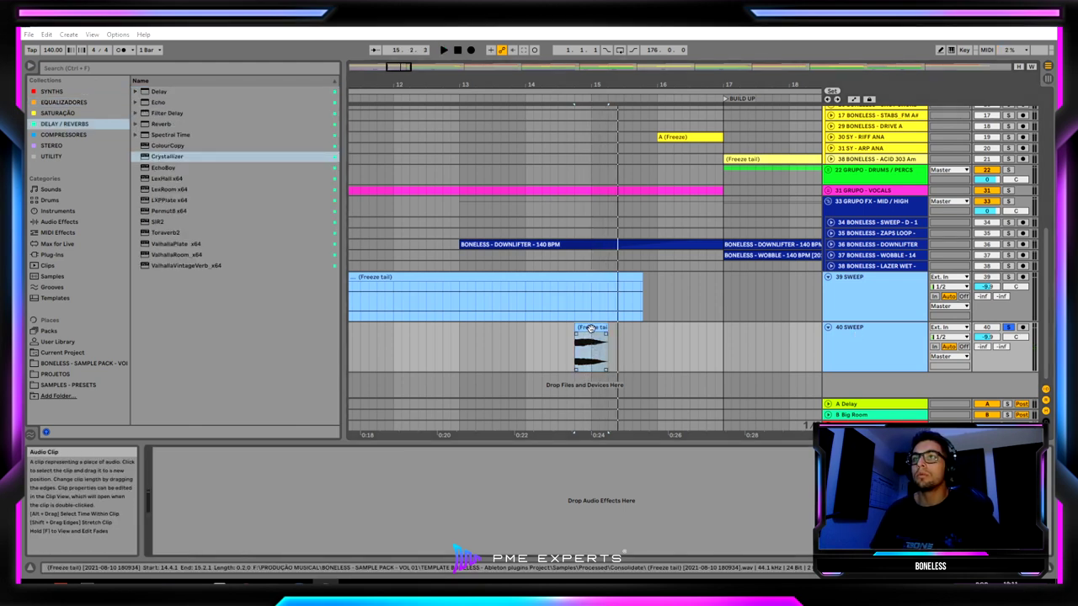
# Add Crystallizer from the delay and reverb collection to the duplicate SWEEP track and load its Multi-Oct Crystals preset.
pyautogui.click(174, 160)
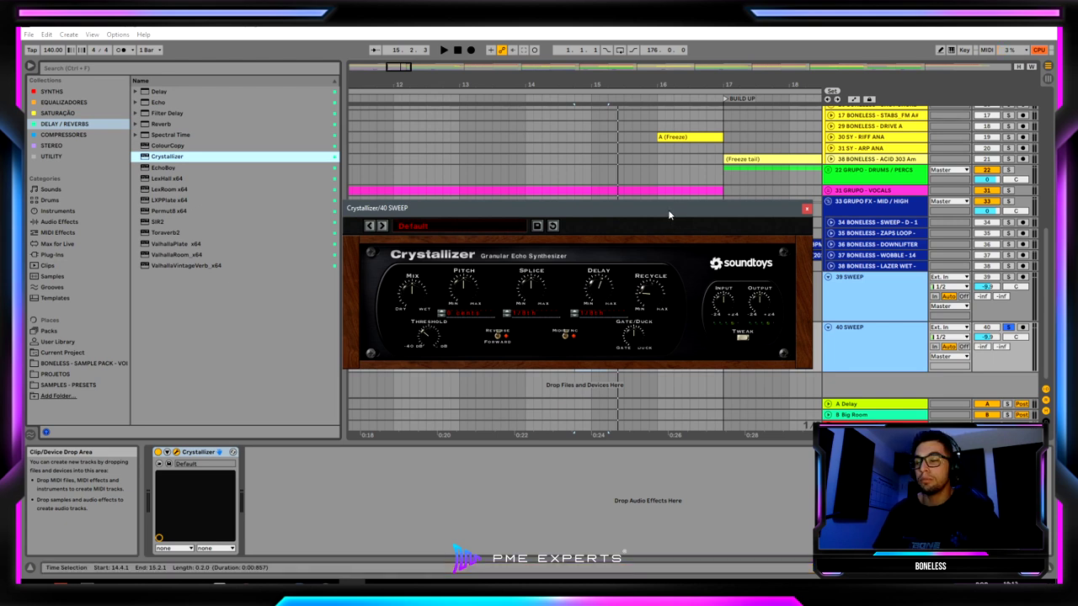
pyautogui.moveTo(669, 212); pyautogui.dragTo(581, 274)
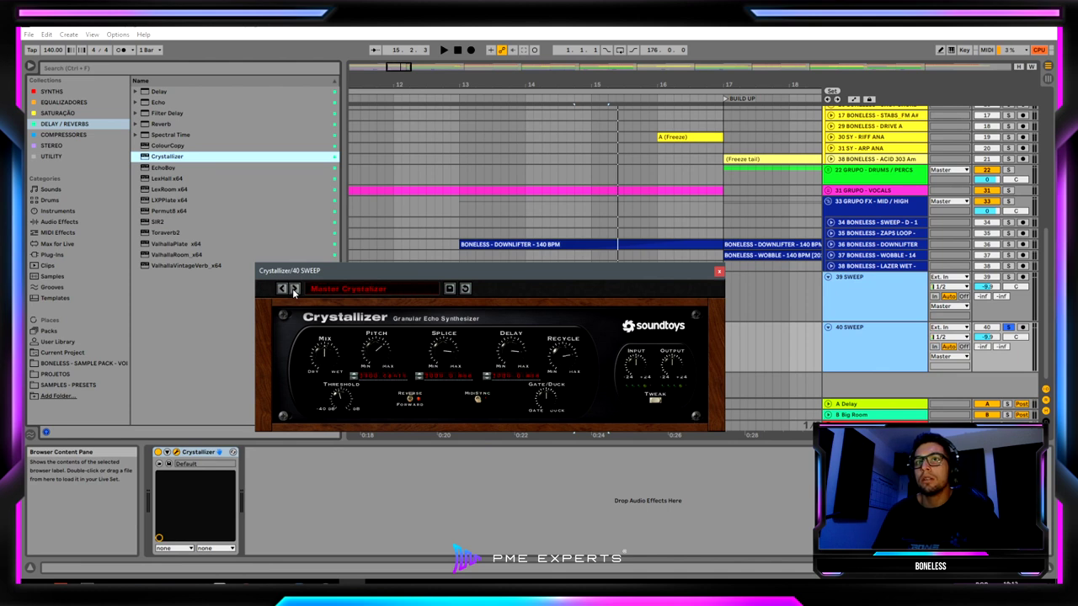
pyautogui.moveTo(360, 274); pyautogui.dragTo(529, 534)
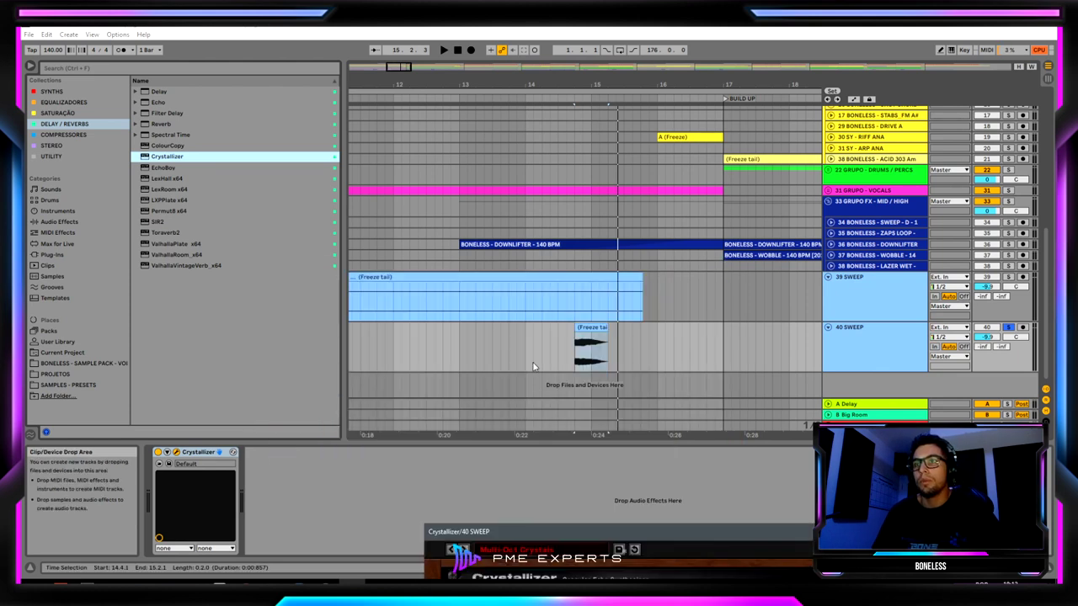
pyautogui.click(595, 328)
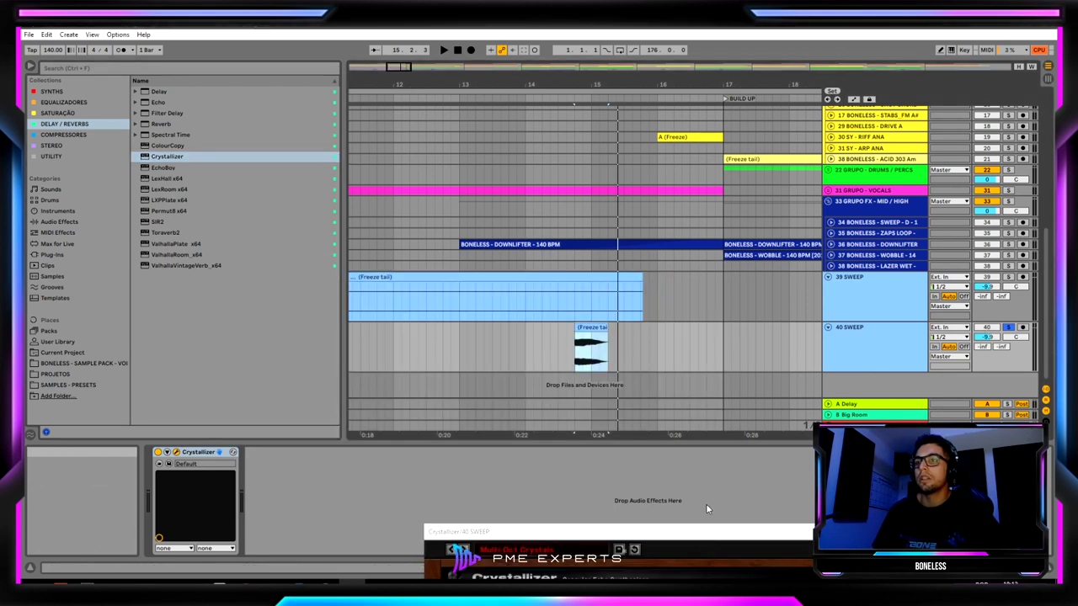
pyautogui.moveTo(708, 532); pyautogui.dragTo(602, 176)
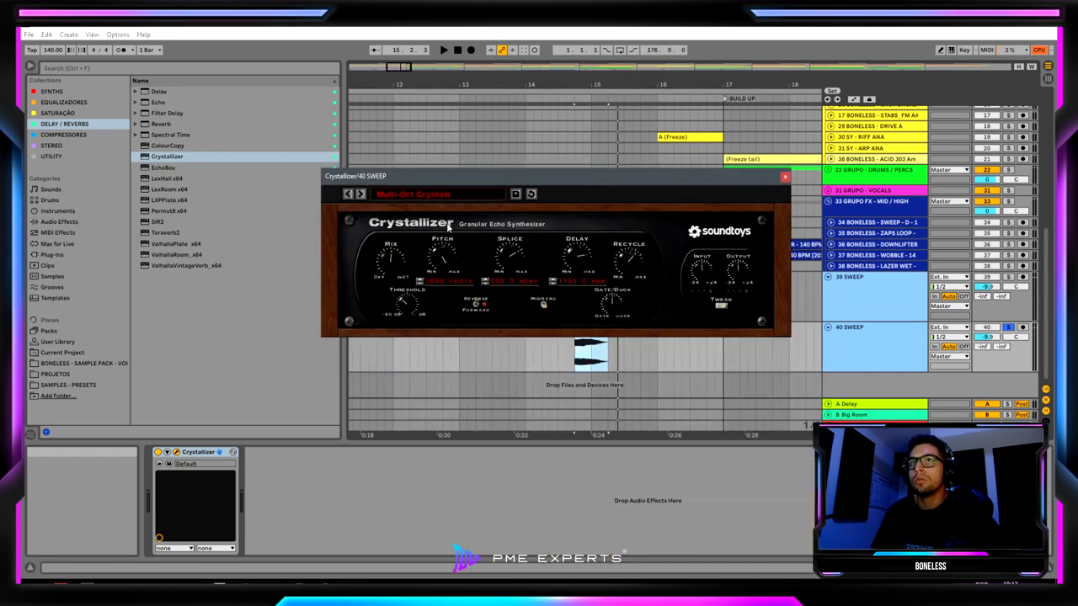
# Audition Crystallizer presets through Oct Crystal Shards to Original Crystals while adjusting the Mix, and switch the effect off.
pyautogui.press('space')
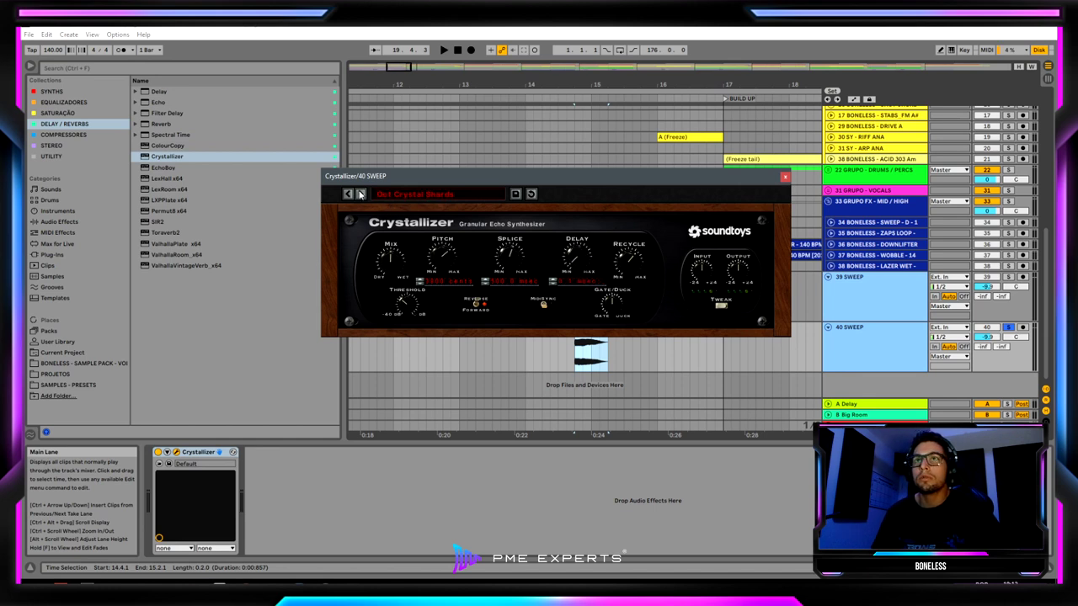
pyautogui.moveTo(390, 258); pyautogui.dragTo(388, 266)
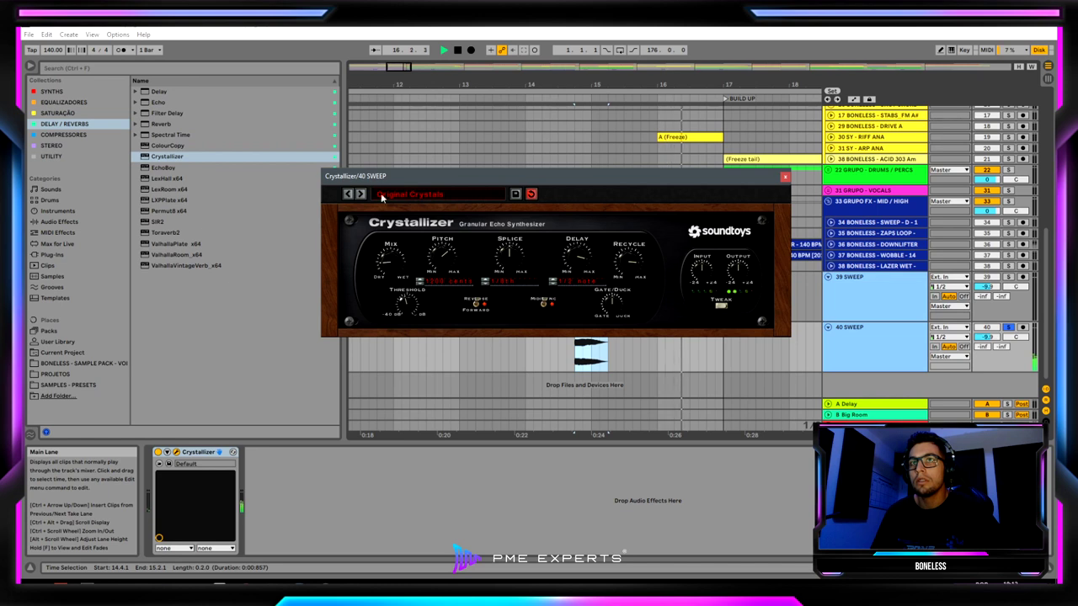
pyautogui.press('space')
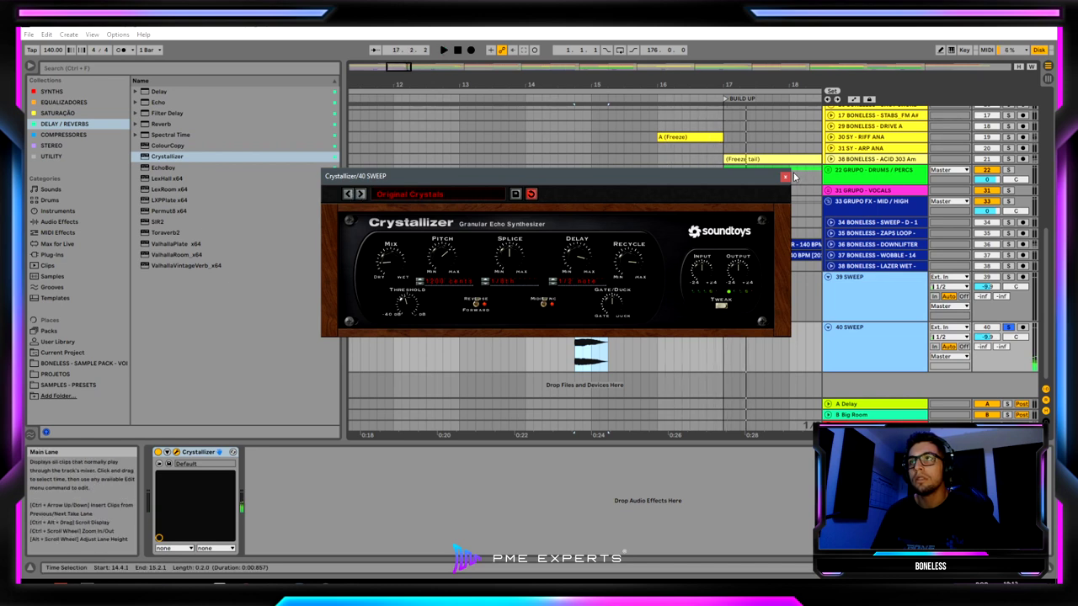
pyautogui.click(784, 176)
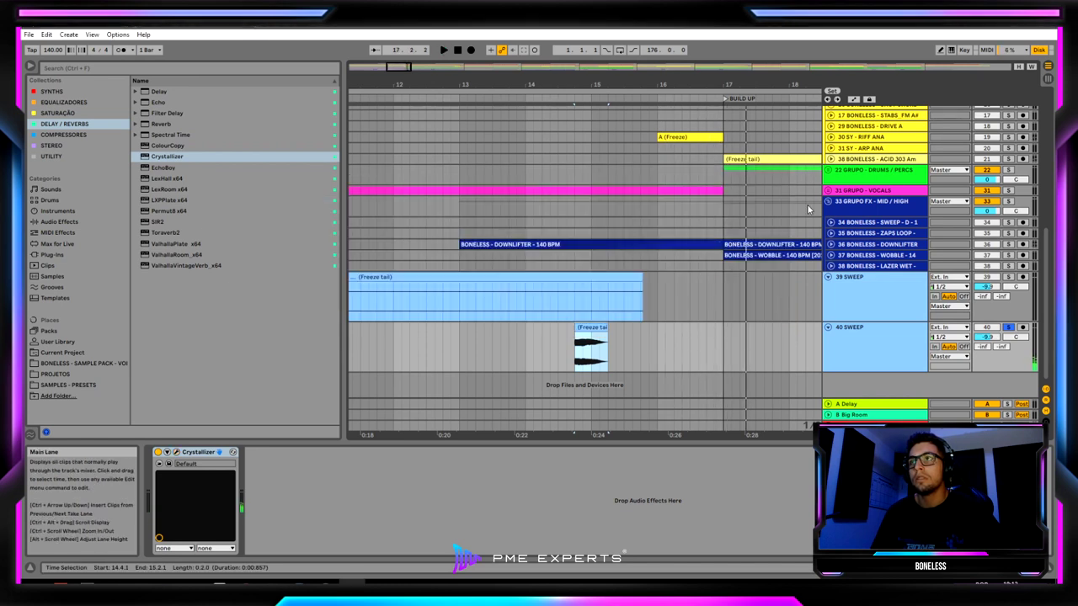
pyautogui.click(158, 452)
# Set the grid to 1/16, place copies of the sweep clip's first sixteenth at 14.3.2 and 14.2.3, and play them.
pyautogui.moveTo(599, 84); pyautogui.dragTo(678, 155)
pyautogui.rightClick(495, 356)
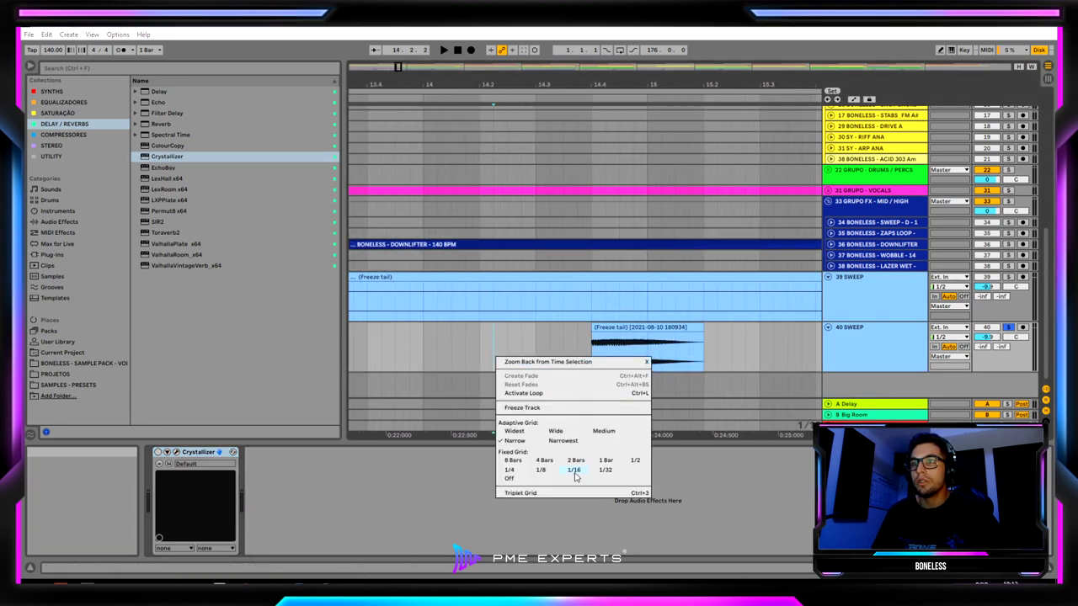
pyautogui.click(576, 471)
pyautogui.moveTo(592, 351); pyautogui.dragTo(513, 332)
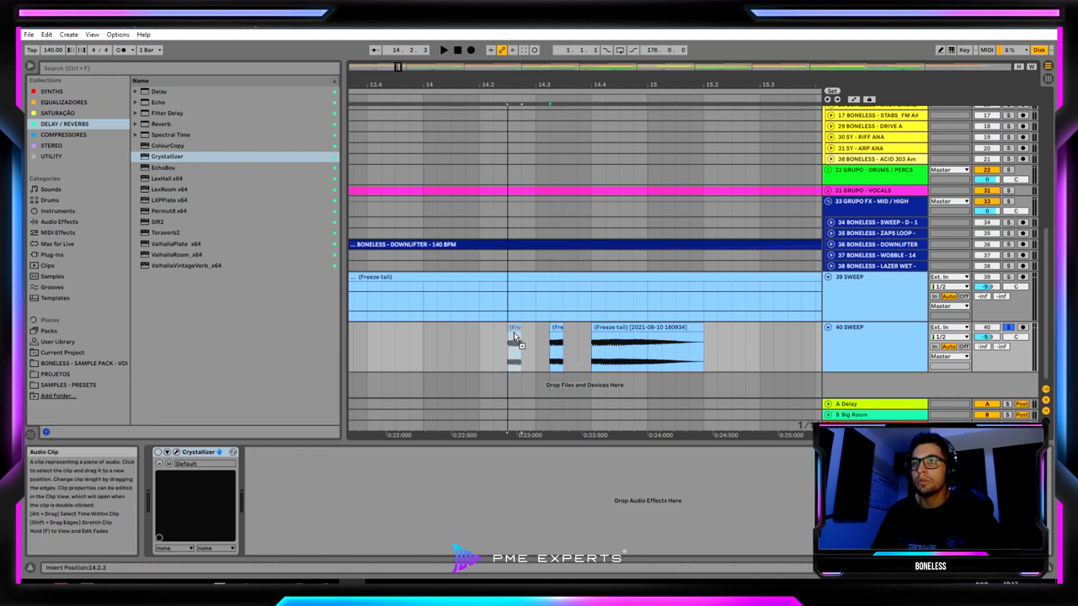
pyautogui.click(440, 345)
pyautogui.press('space')
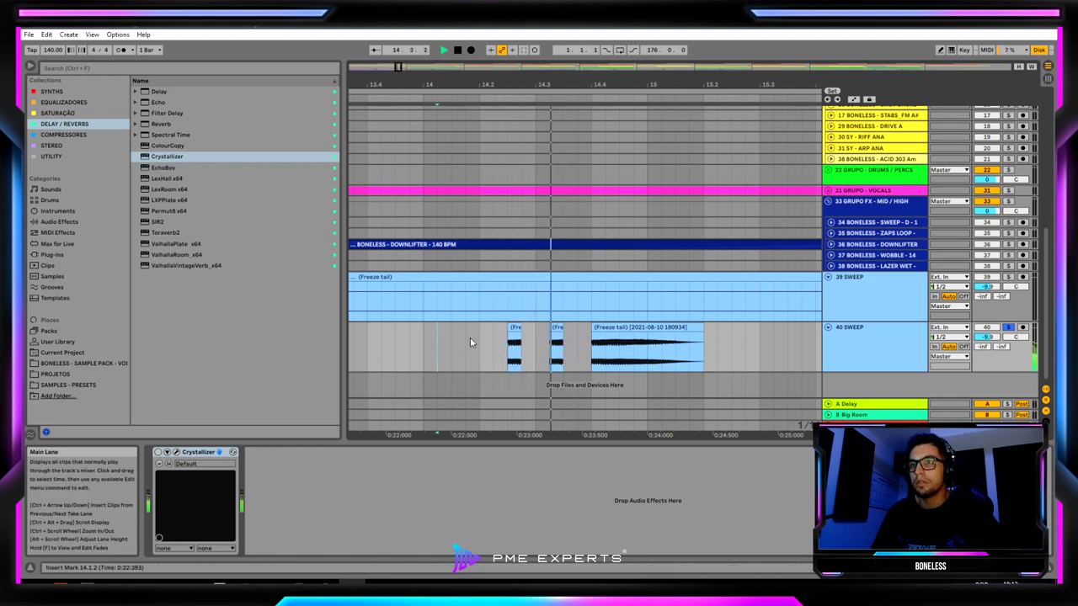
# Duplicate the sixteenth-note slice at 14.2.3 directly after itself and play the stutter from 14.2.1.
pyautogui.click(513, 328)
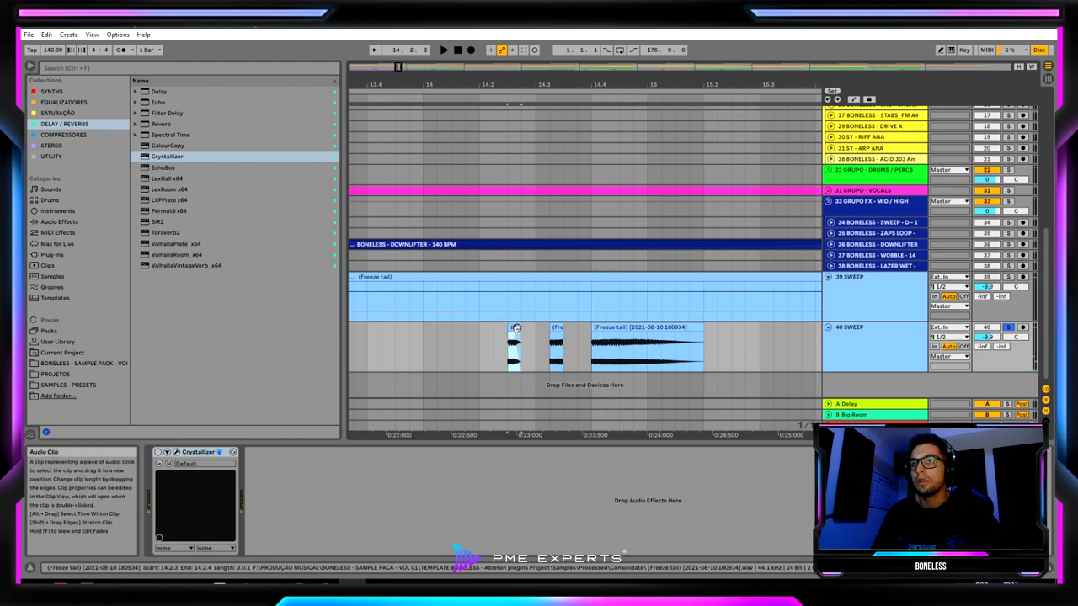
pyautogui.hotkey('ctrl', 'd')
pyautogui.click(483, 343)
pyautogui.press('space')
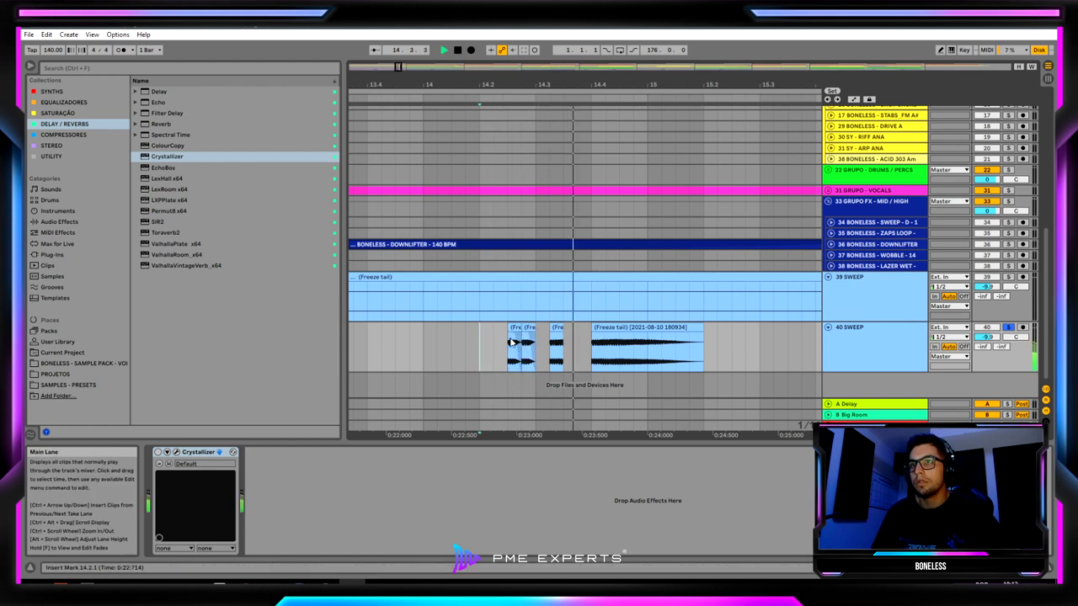
# Space the three sixteenth-note slices at 14.3.1, 14.3.3 and 14.4.1, with the full sweep clip moved to 14.4.3, playing the pattern while adjusting.
pyautogui.click(561, 334)
pyautogui.press('space')
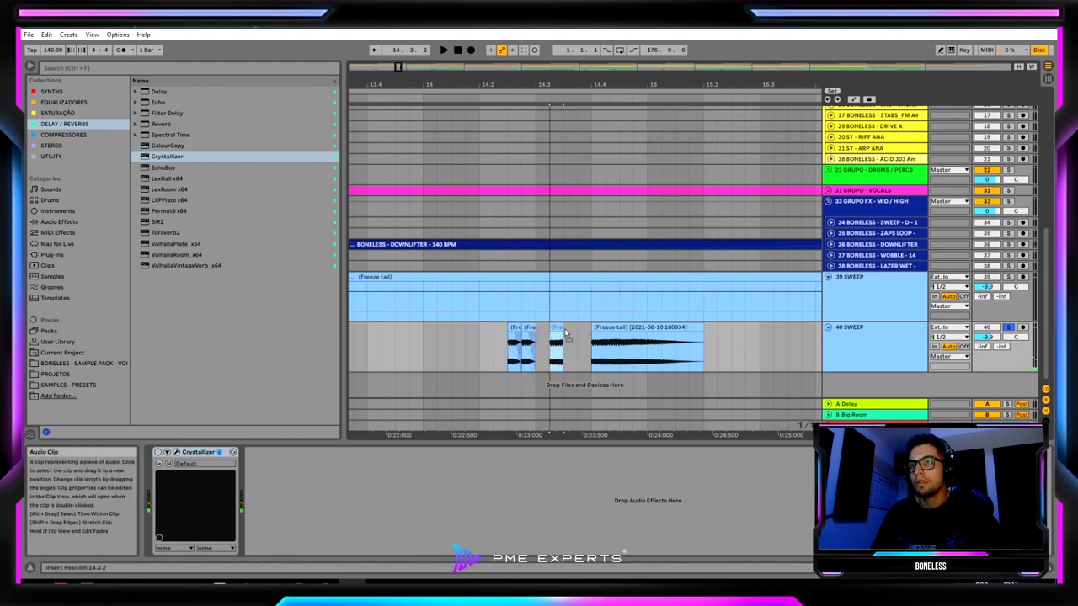
pyautogui.moveTo(564, 334)
pyautogui.mouseDown()
pyautogui.moveTo(581, 334)
pyautogui.moveTo(544, 331)
pyautogui.mouseUp()
pyautogui.click(528, 330)
pyautogui.press('space')
pyautogui.press('space')
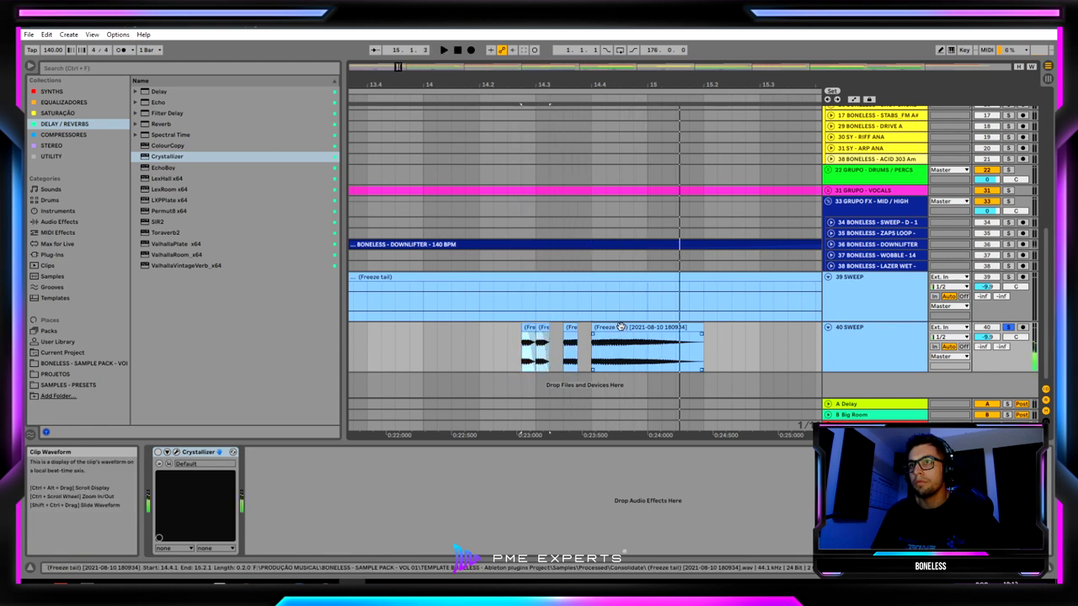
pyautogui.moveTo(621, 327); pyautogui.dragTo(649, 332)
pyautogui.moveTo(568, 329); pyautogui.dragTo(599, 328)
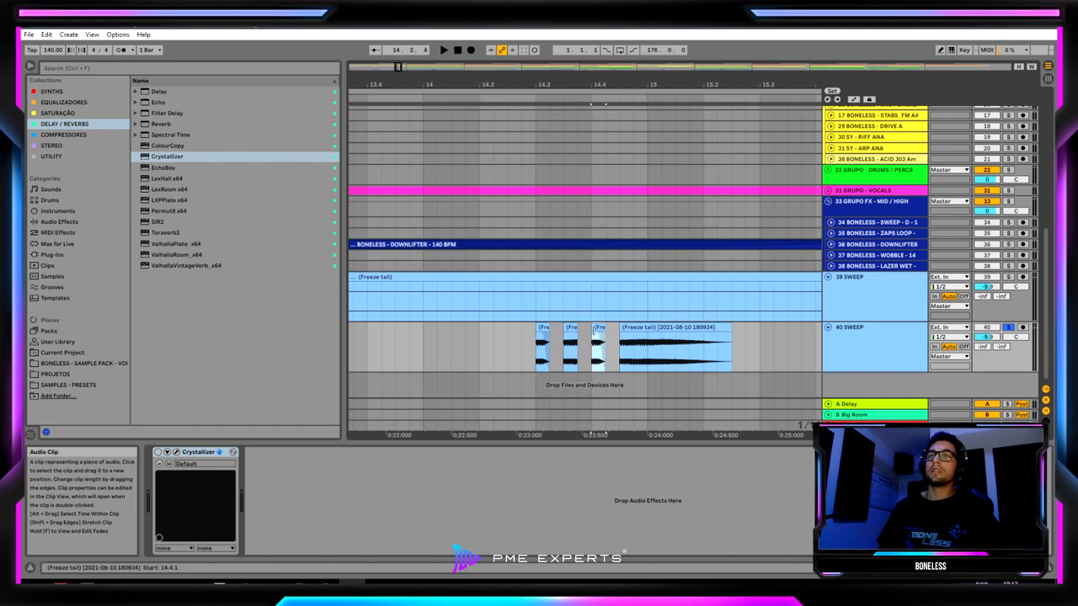
# Check the Delay device on return track A, return to track 40 SWEEP and play its spaced stutter.
pyautogui.click(876, 356)
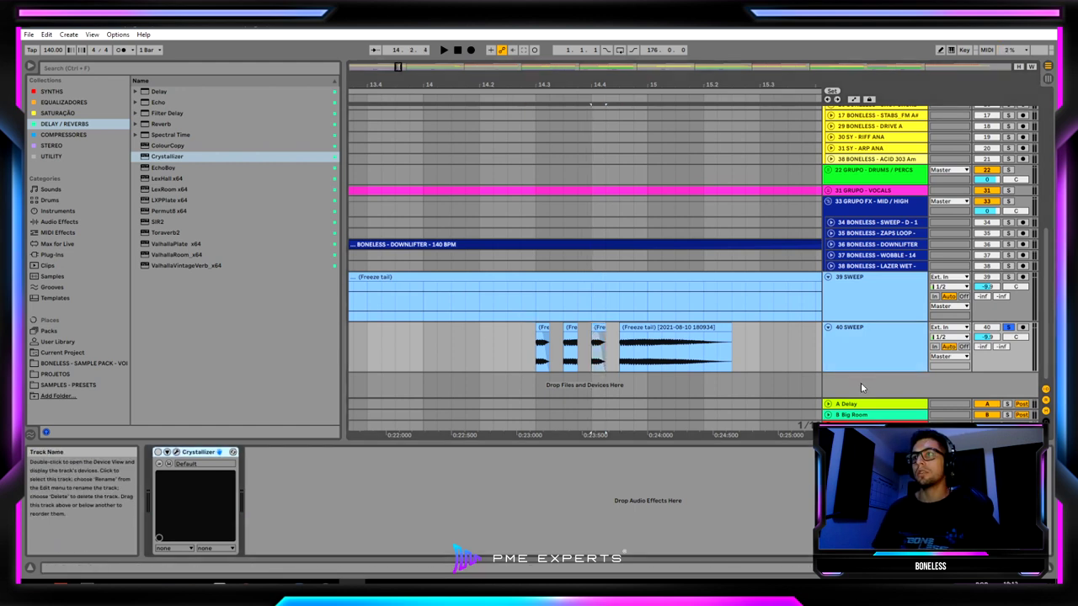
pyautogui.click(863, 406)
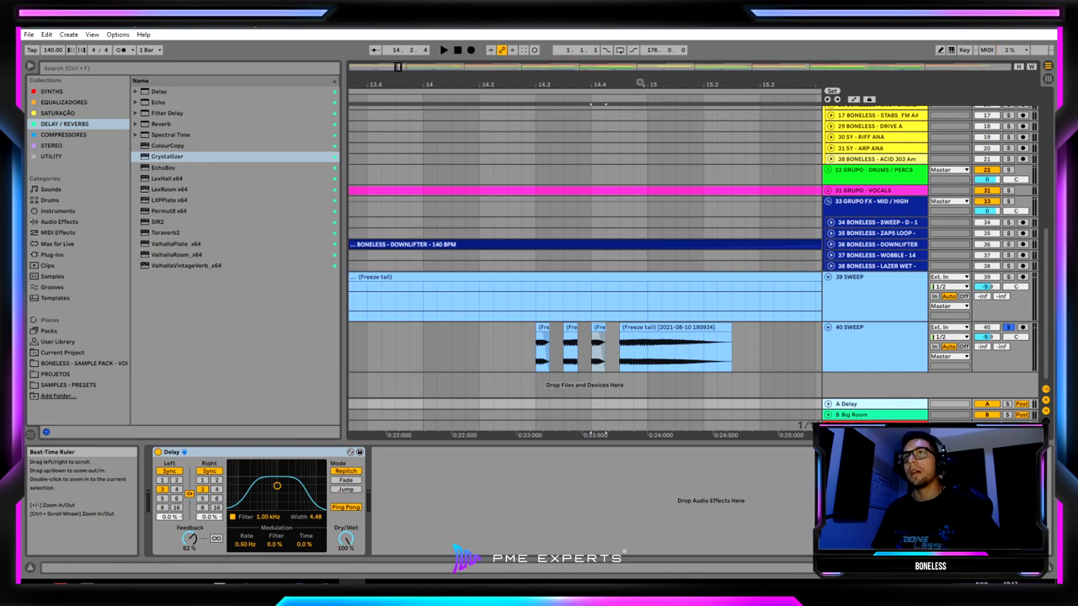
pyautogui.moveTo(640, 82); pyautogui.dragTo(615, 144)
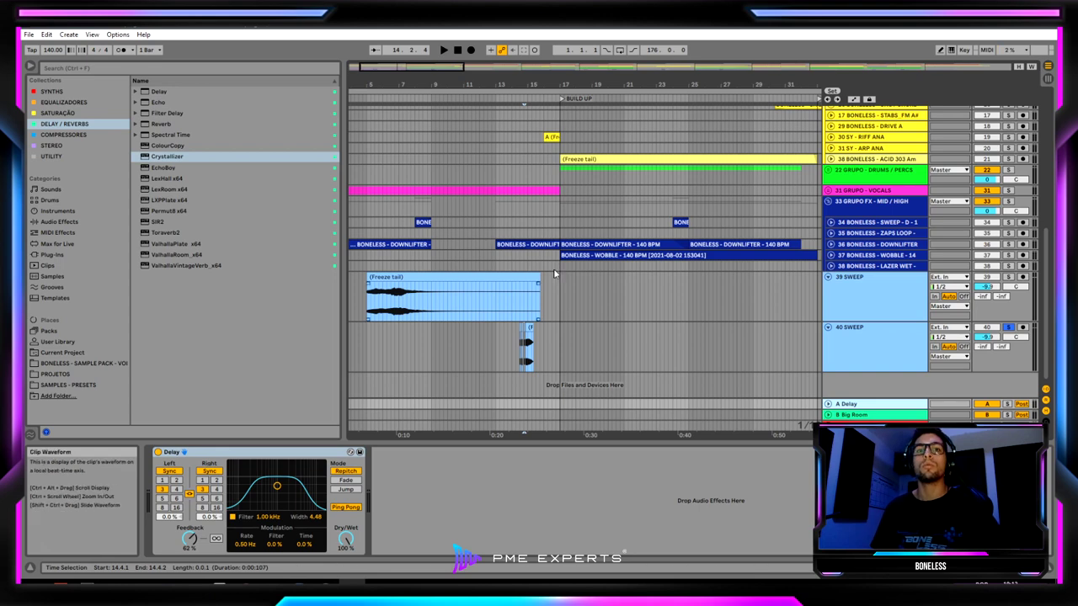
pyautogui.moveTo(538, 84); pyautogui.dragTo(910, 379)
pyautogui.click(908, 371)
pyautogui.click(613, 345)
pyautogui.press('space')
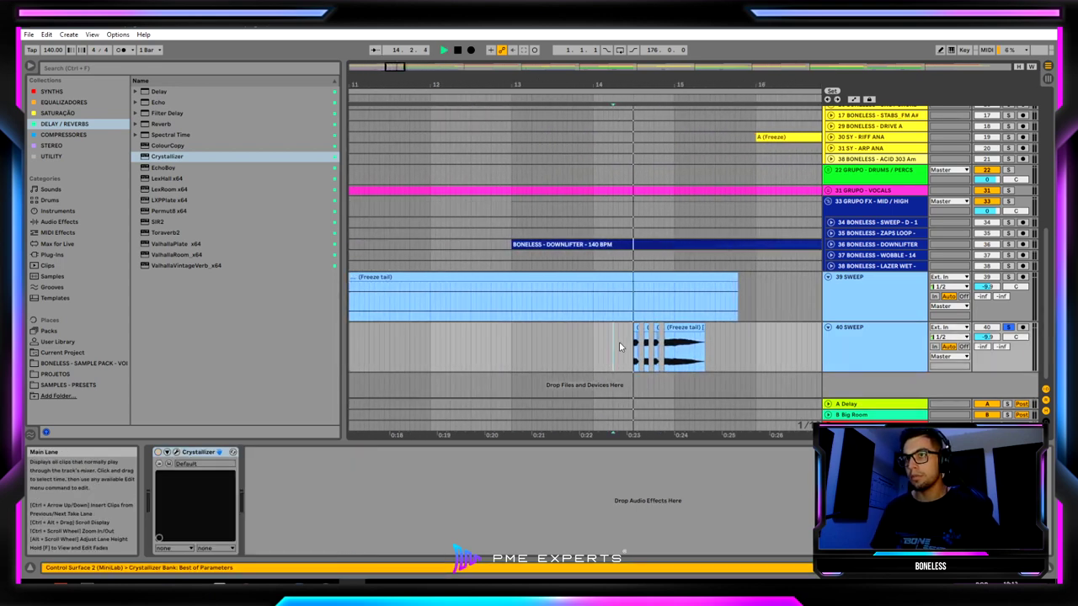
pyautogui.press('space')
# Set the adaptive grid to Narrow, fill from 14.3.1 with repeated thirty-second copies of the first slice, and play them.
pyautogui.moveTo(652, 83); pyautogui.dragTo(572, 258)
pyautogui.rightClick(510, 333)
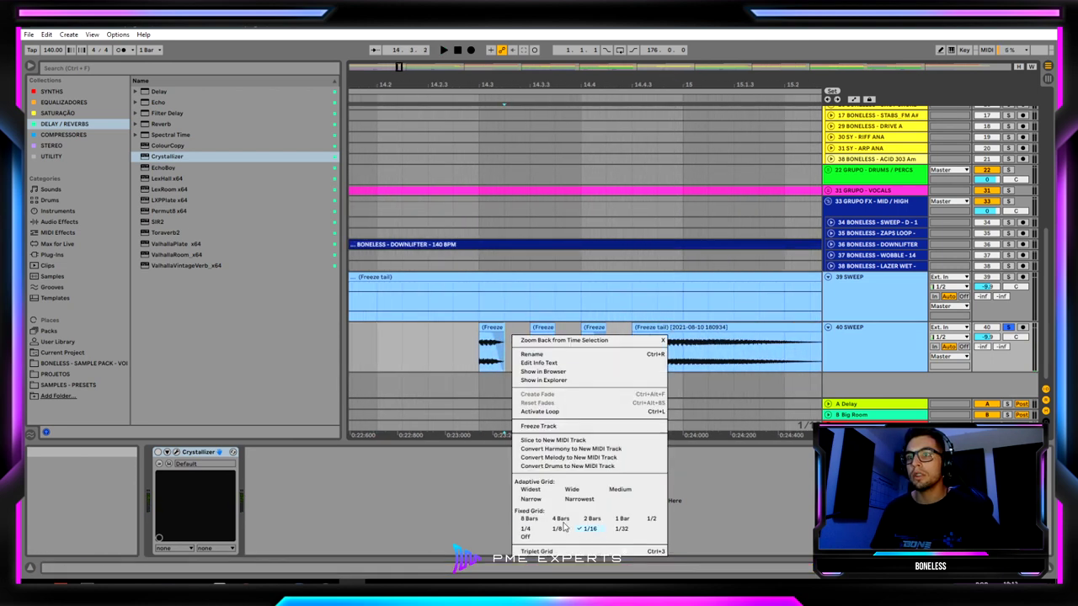
pyautogui.click(529, 499)
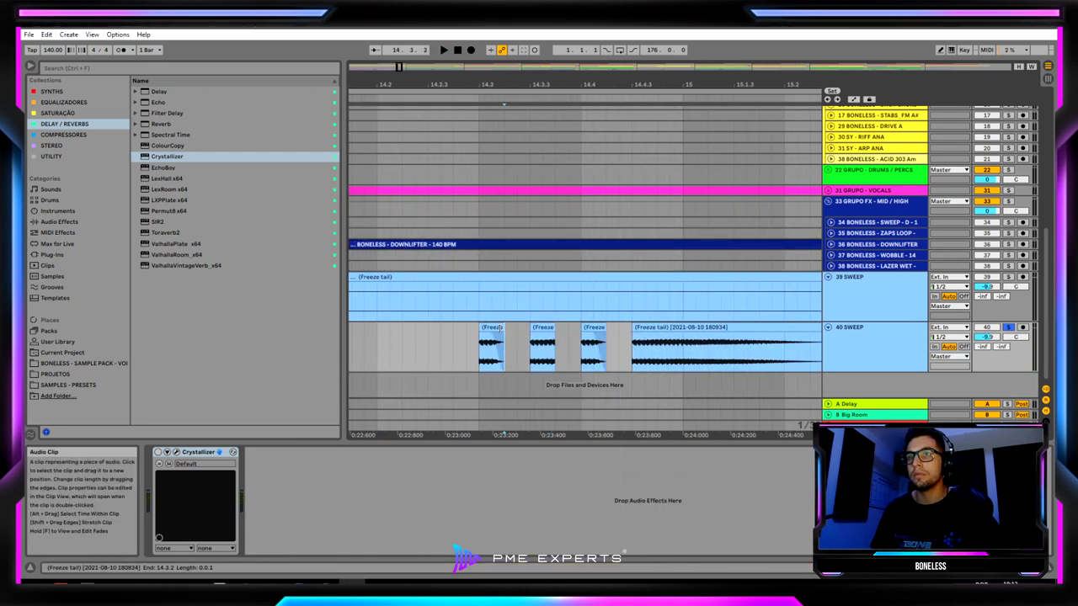
pyautogui.hotkey('ctrl', 'd')
pyautogui.hotkey('ctrl', 'd')
pyautogui.hotkey('ctrl', 'd')
pyautogui.click(469, 351)
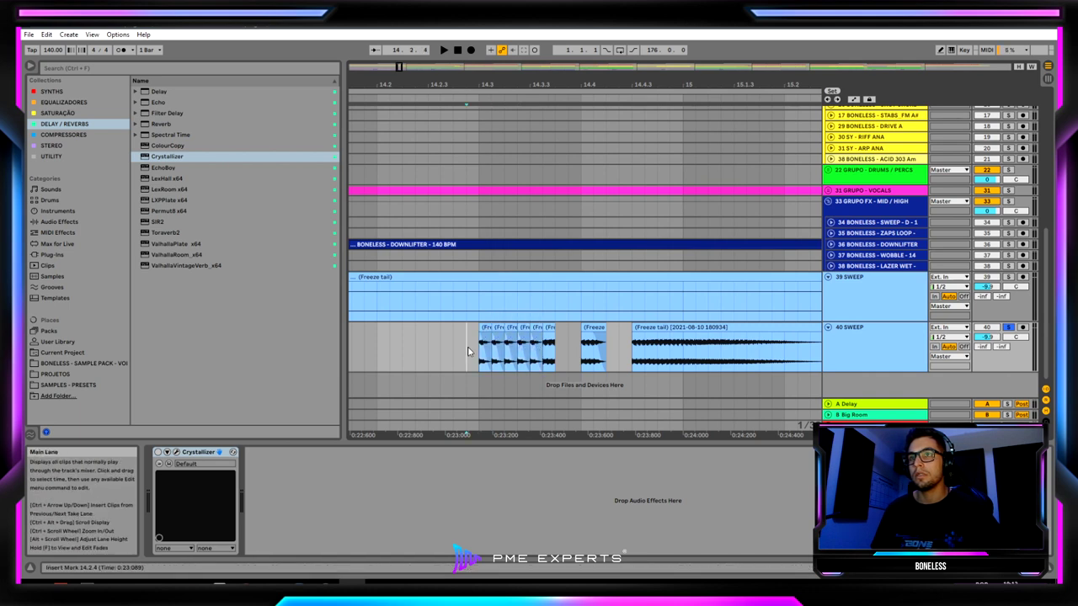
pyautogui.press('space')
pyautogui.press('space')
# Rearrange the remaining slices as back-to-back sixteenths at 14.3.4, 14.4.1 and 14.4.2, leading straight into the sweep clip, and play the pattern.
pyautogui.click(550, 330)
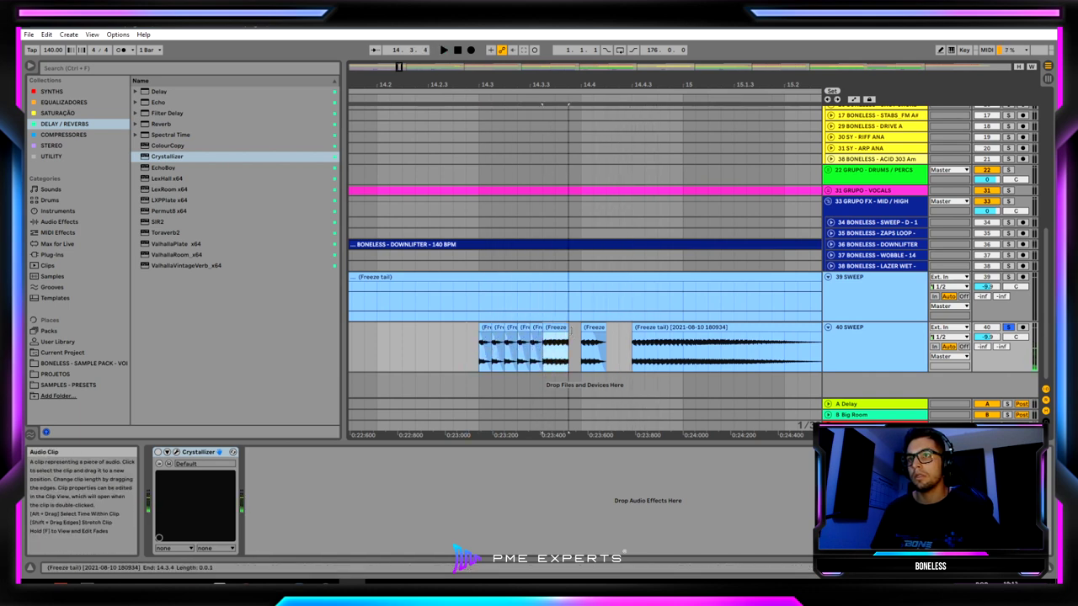
pyautogui.moveTo(569, 335)
pyautogui.mouseDown()
pyautogui.moveTo(581, 337)
pyautogui.moveTo(574, 329)
pyautogui.mouseUp()
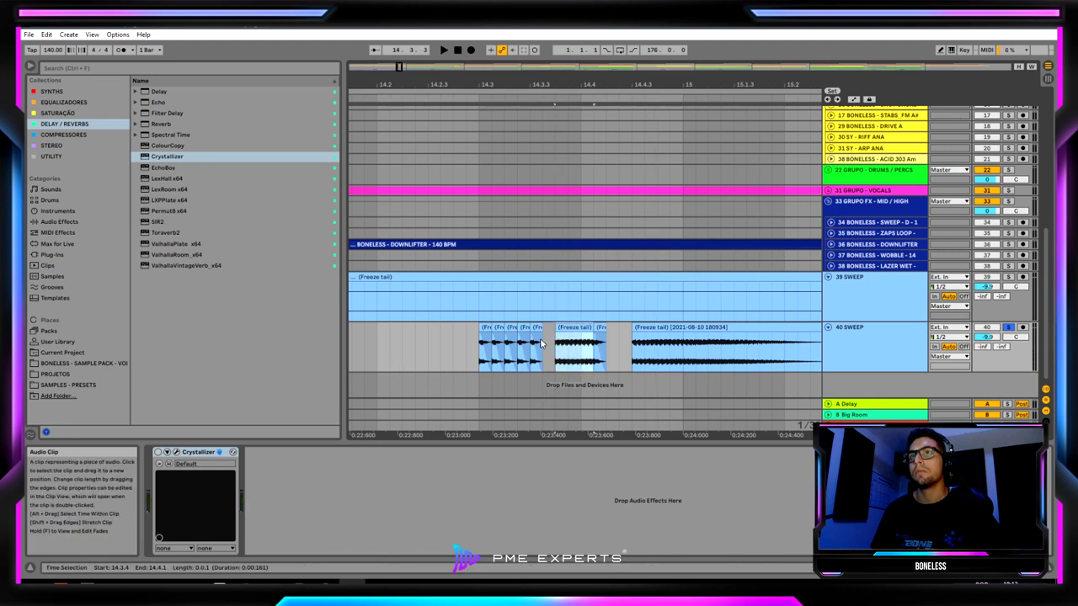
pyautogui.click(443, 351)
pyautogui.press('space')
pyautogui.press('space')
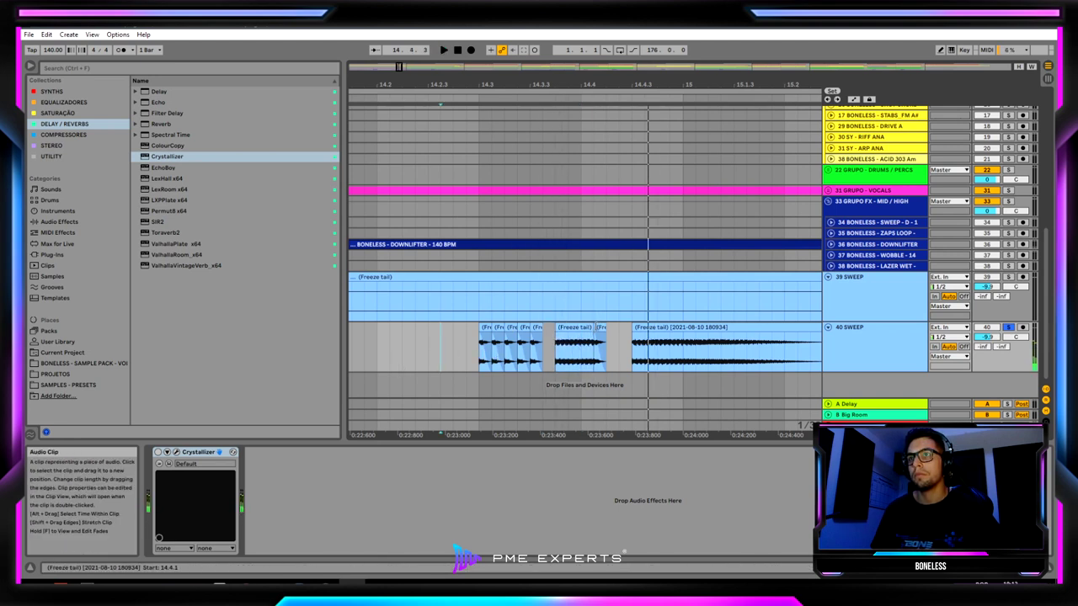
pyautogui.moveTo(592, 328); pyautogui.dragTo(628, 328)
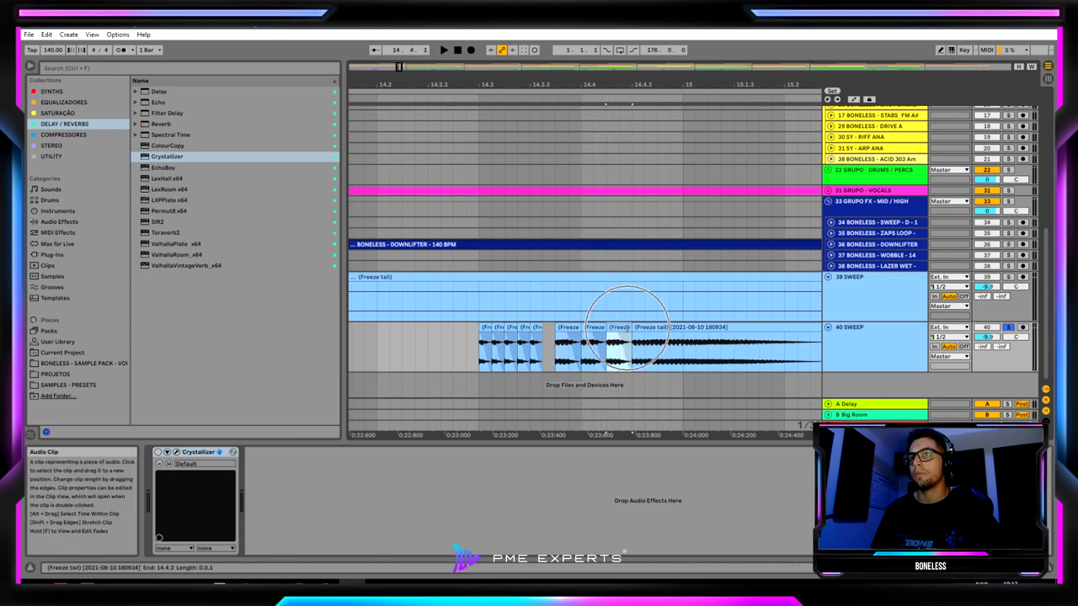
pyautogui.click(415, 353)
pyautogui.press('space')
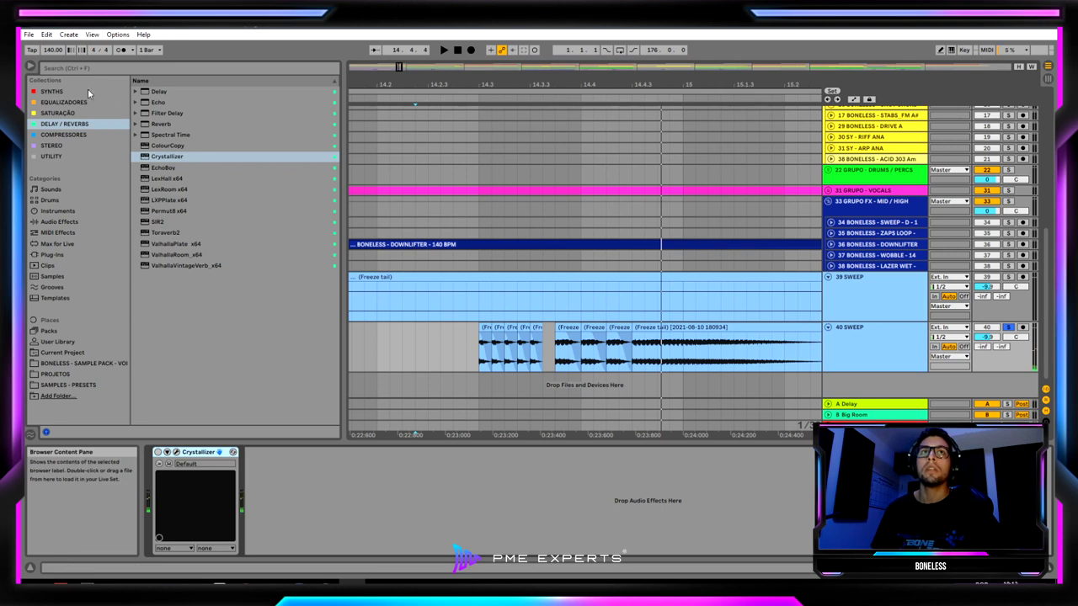
# Add LFOTool_x64 from the UTILITY collection to track 40 SWEEP and play the chopped pattern through it.
pyautogui.click(52, 156)
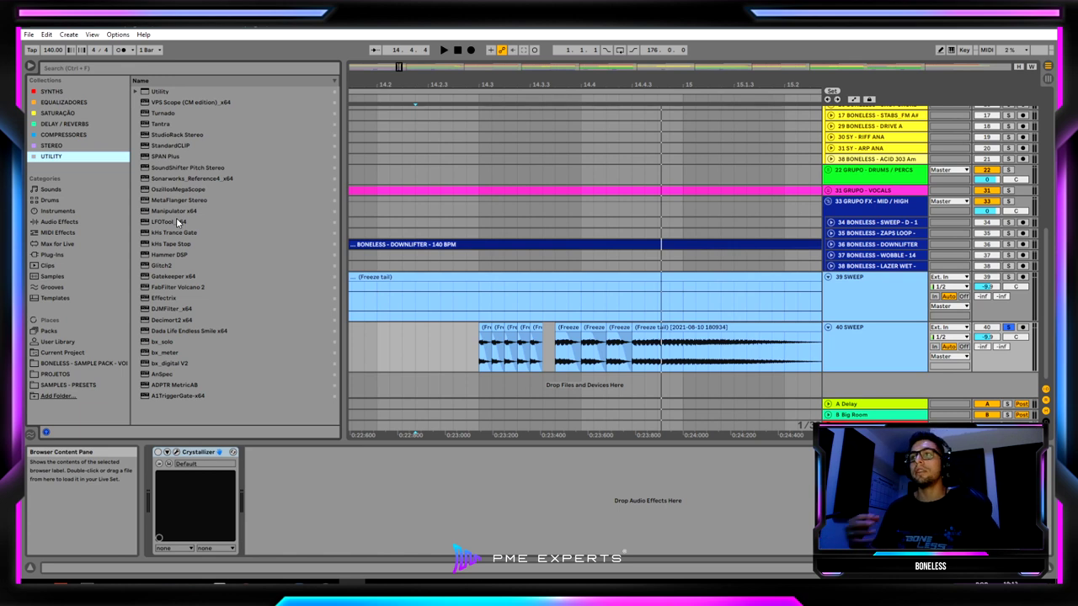
pyautogui.click(891, 286)
pyautogui.click(896, 349)
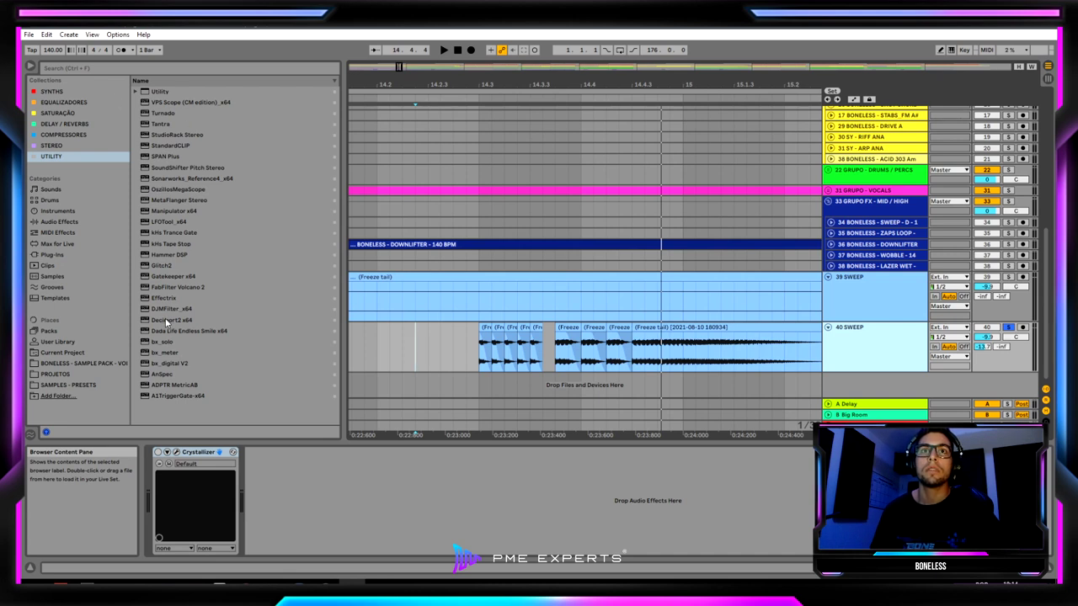
pyautogui.doubleClick(169, 222)
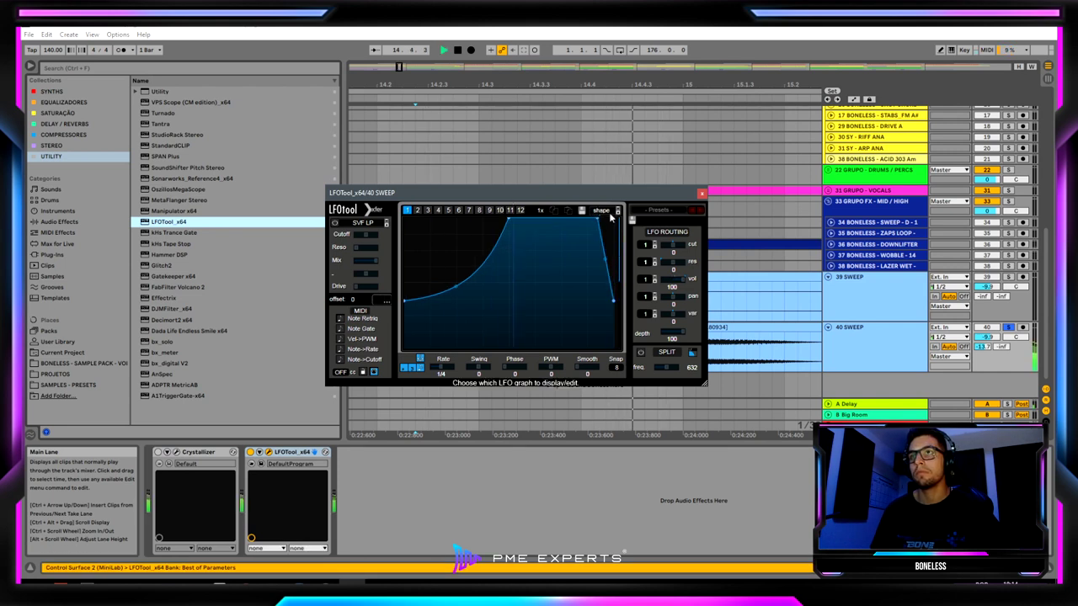
pyautogui.click(701, 193)
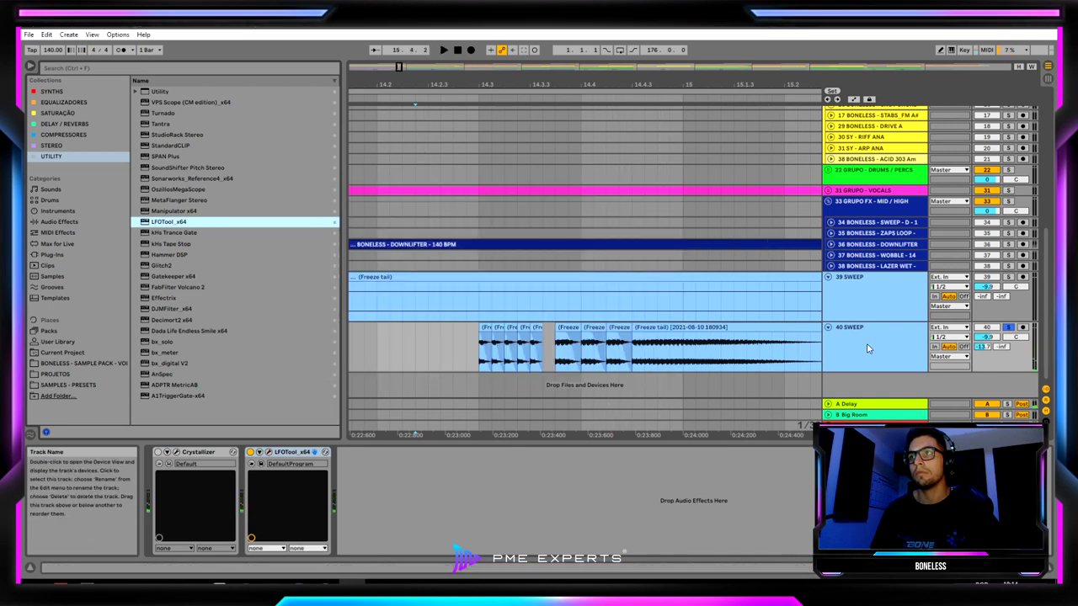
# Raise track 40's send to the A Delay return to -6.6, switch Crystallizer on and place it after LFOTool.
pyautogui.moveTo(982, 346); pyautogui.dragTo(981, 336)
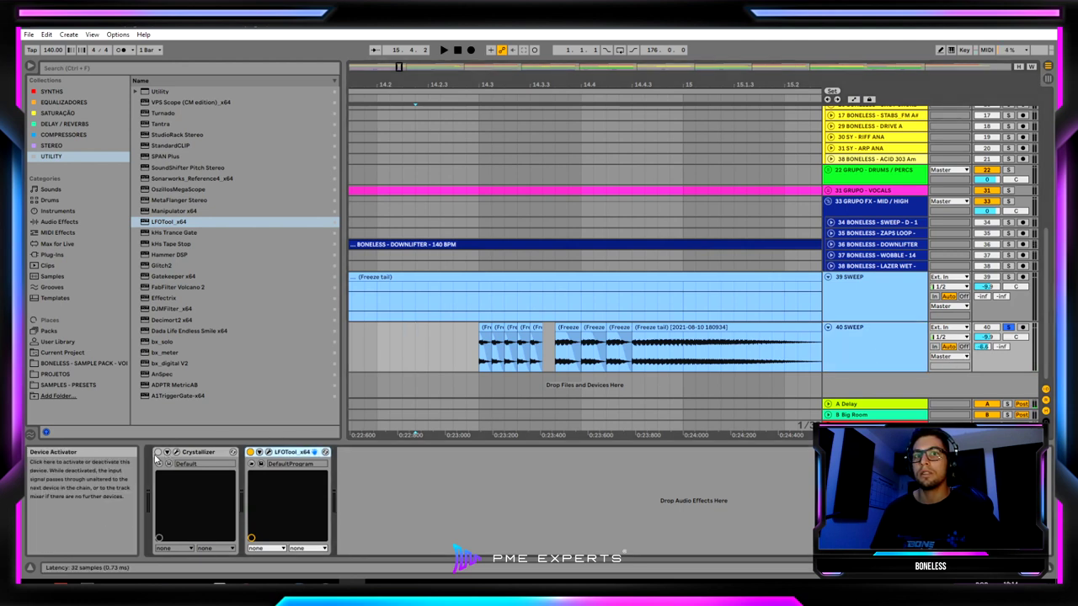
pyautogui.click(199, 453)
pyautogui.moveTo(499, 486); pyautogui.dragTo(299, 472)
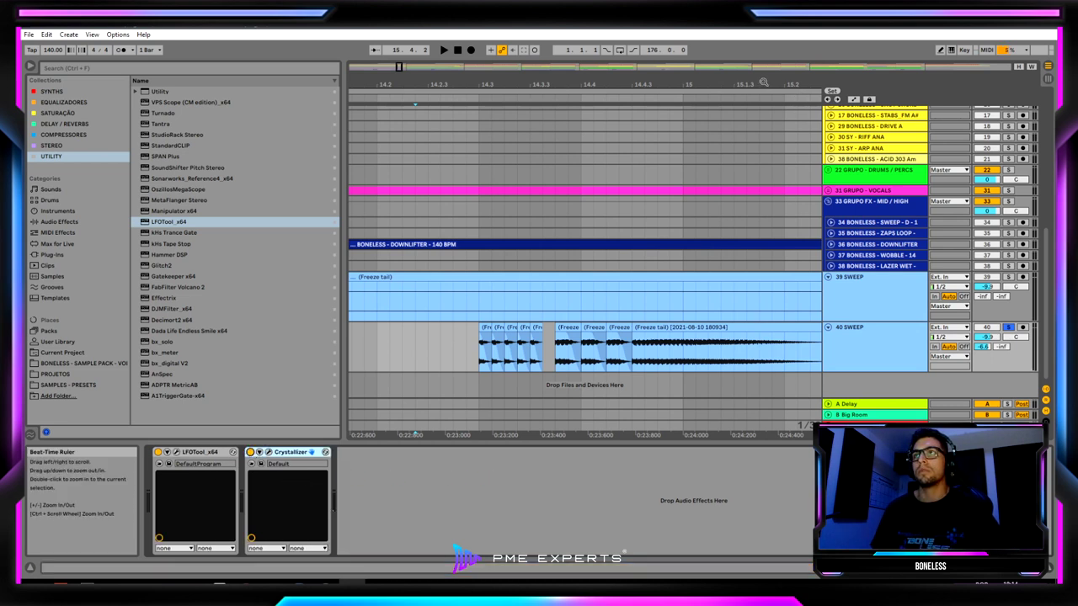
# Play the processed stutter from 14.2.3 and unsolo track 40 SWEEP to hear the full arrangement.
pyautogui.moveTo(765, 83); pyautogui.dragTo(651, 82)
pyautogui.click(557, 353)
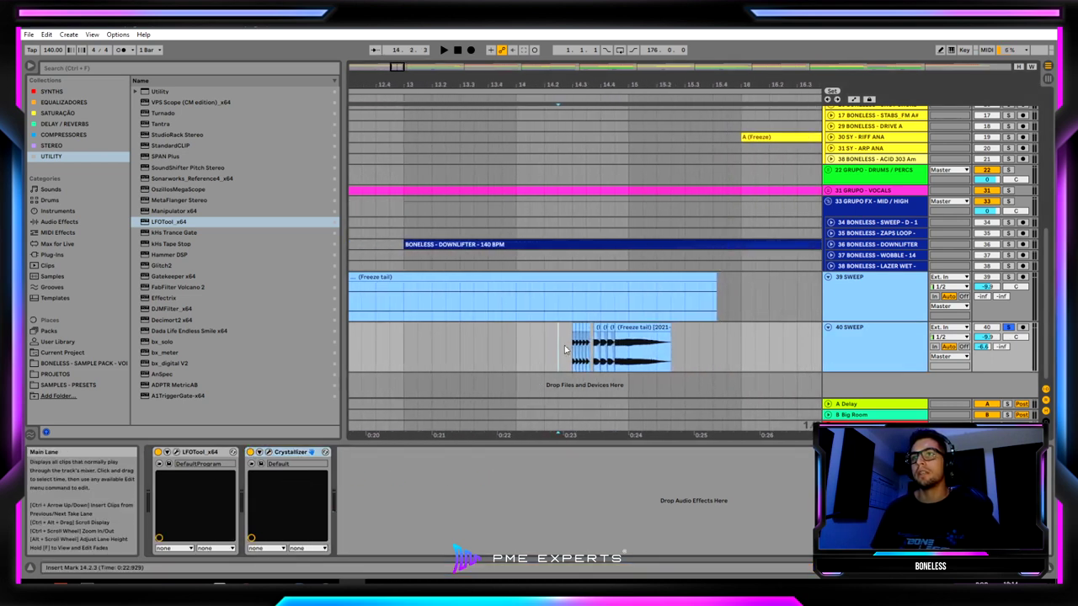
pyautogui.press('space')
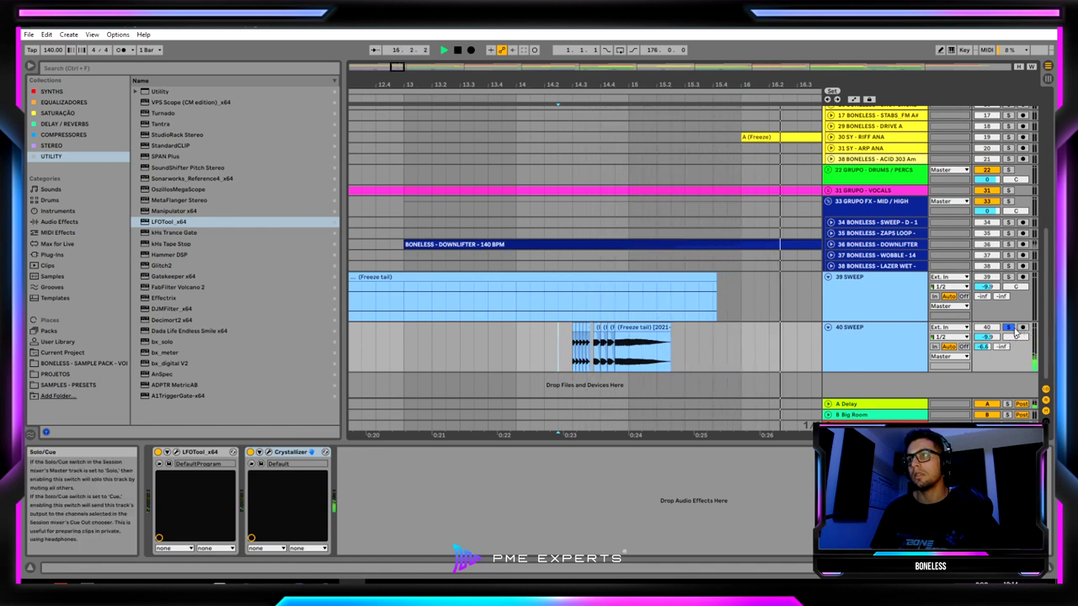
pyautogui.click(1008, 327)
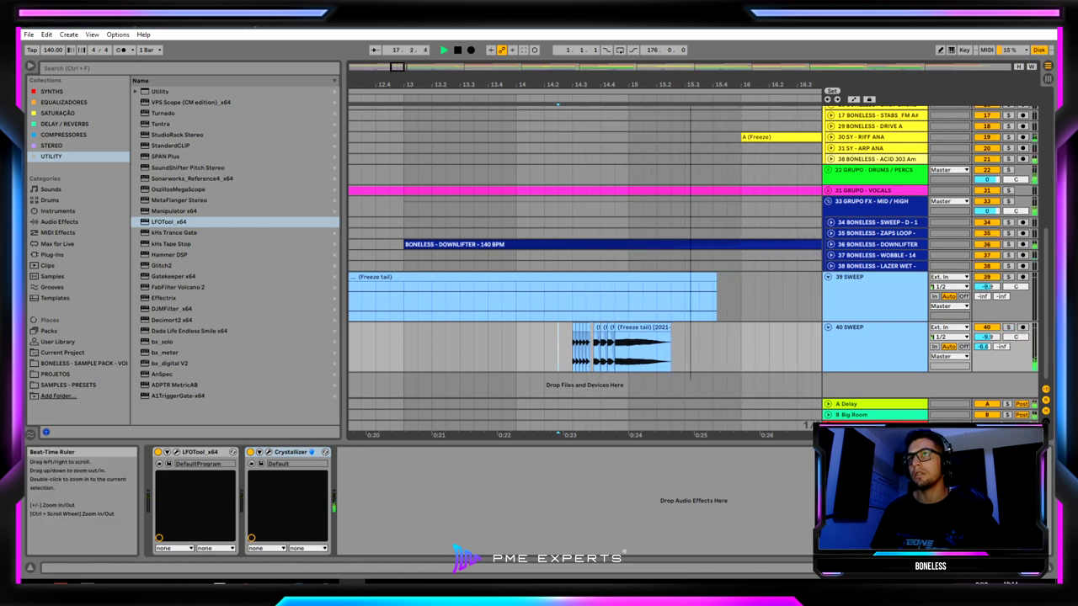
pyautogui.moveTo(677, 85); pyautogui.dragTo(676, 40)
pyautogui.press('space')
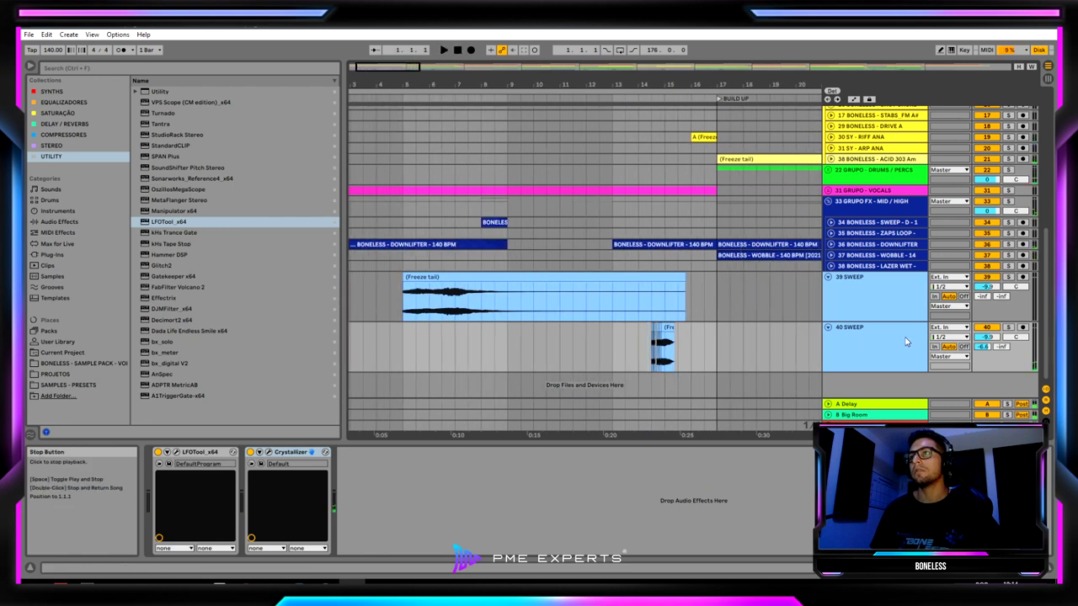
pyautogui.click(906, 341)
pyautogui.press('space')
pyautogui.moveTo(434, 89); pyautogui.dragTo(453, 69)
# Add kHs Trance Gate to track 39 SWEEP with its default pattern and play the long sweep from 4.3.1.
pyautogui.click(885, 302)
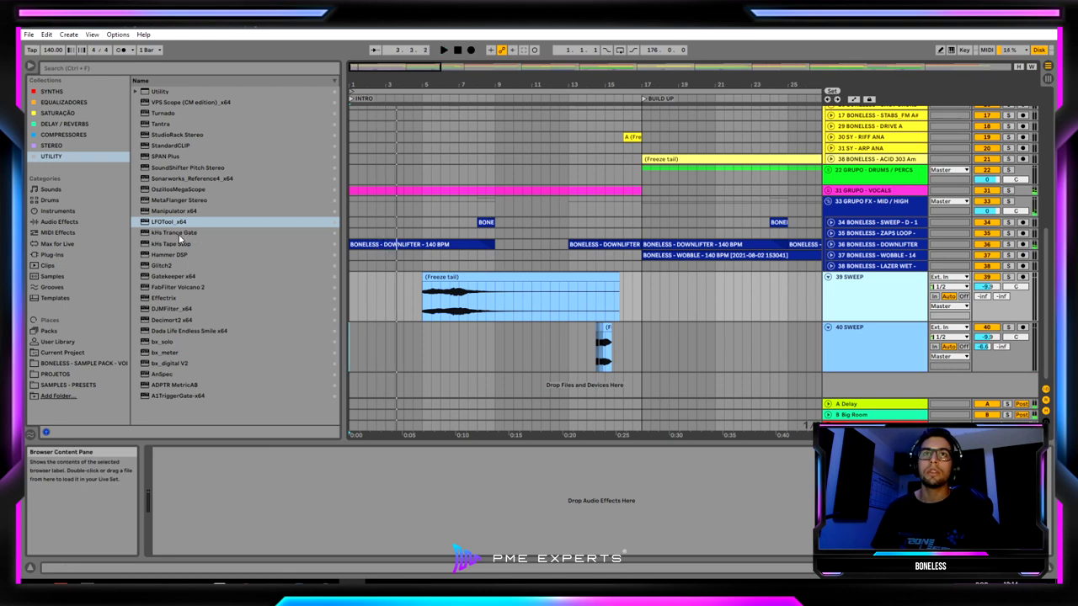
pyautogui.moveTo(178, 235); pyautogui.dragTo(445, 287)
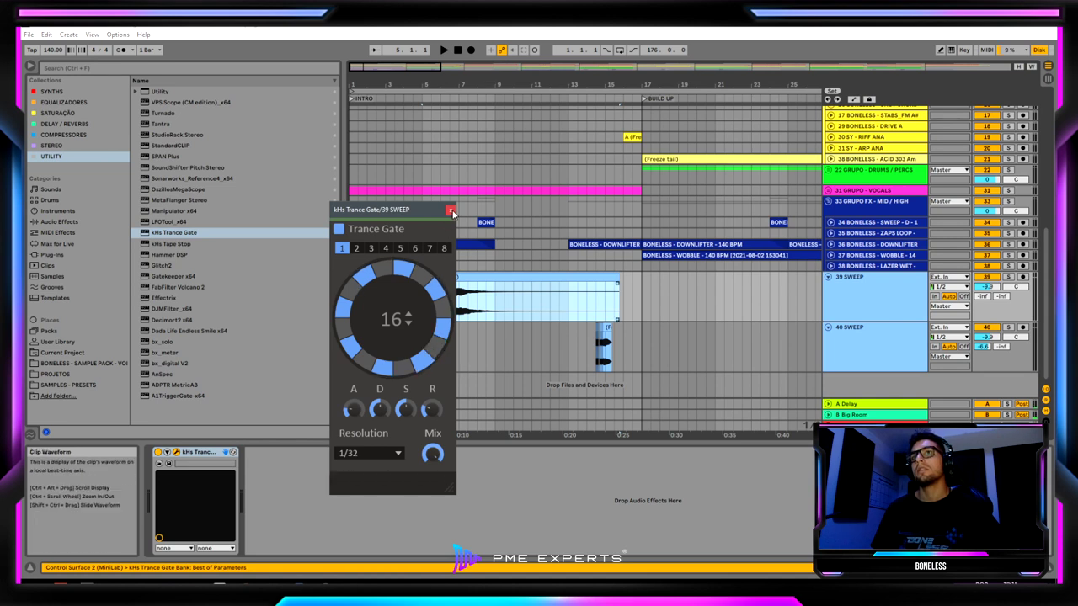
pyautogui.click(451, 210)
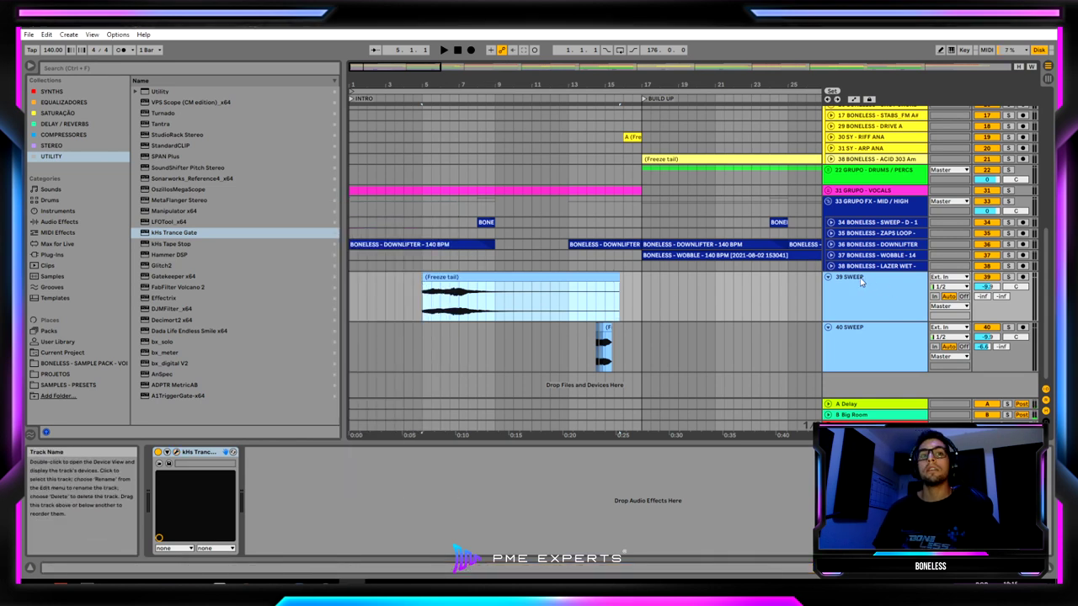
pyautogui.click(441, 276)
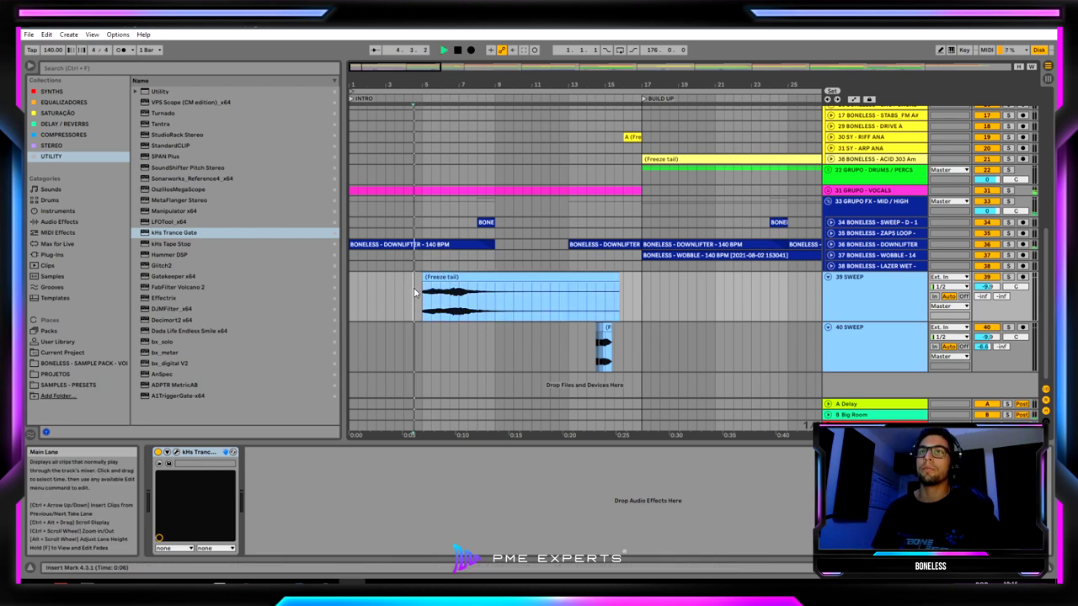
pyautogui.press('space')
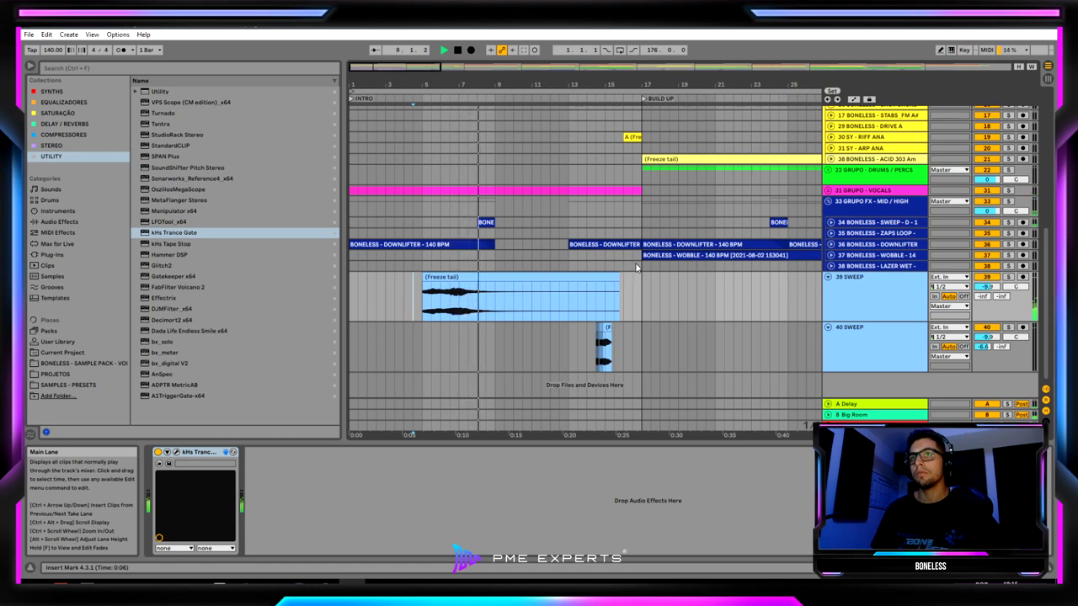
# Try the chopped effect on track 40 two bars later, leading across the BUILD UP marker at bar 17.
pyautogui.moveTo(640, 335); pyautogui.dragTo(570, 347)
pyautogui.moveTo(614, 85); pyautogui.dragTo(614, 135)
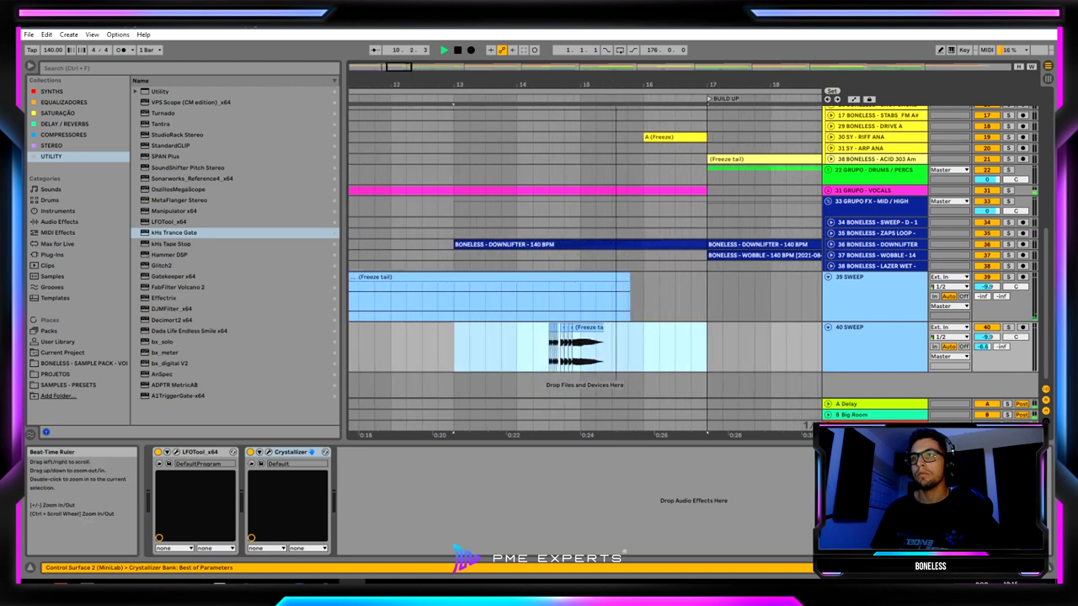
pyautogui.moveTo(591, 333); pyautogui.dragTo(719, 333)
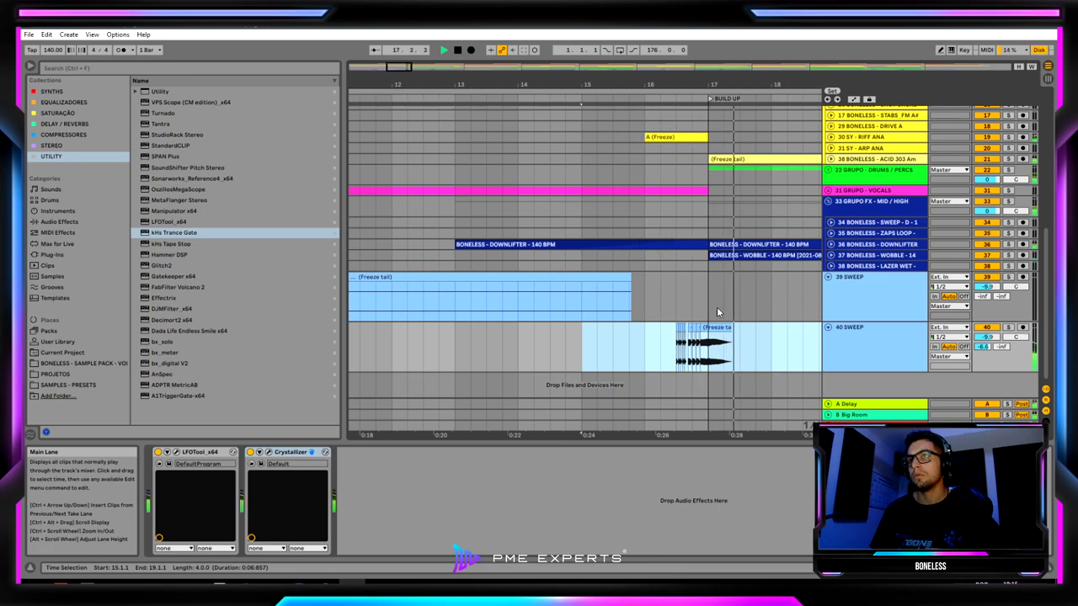
pyautogui.scroll(5, 851, 261)
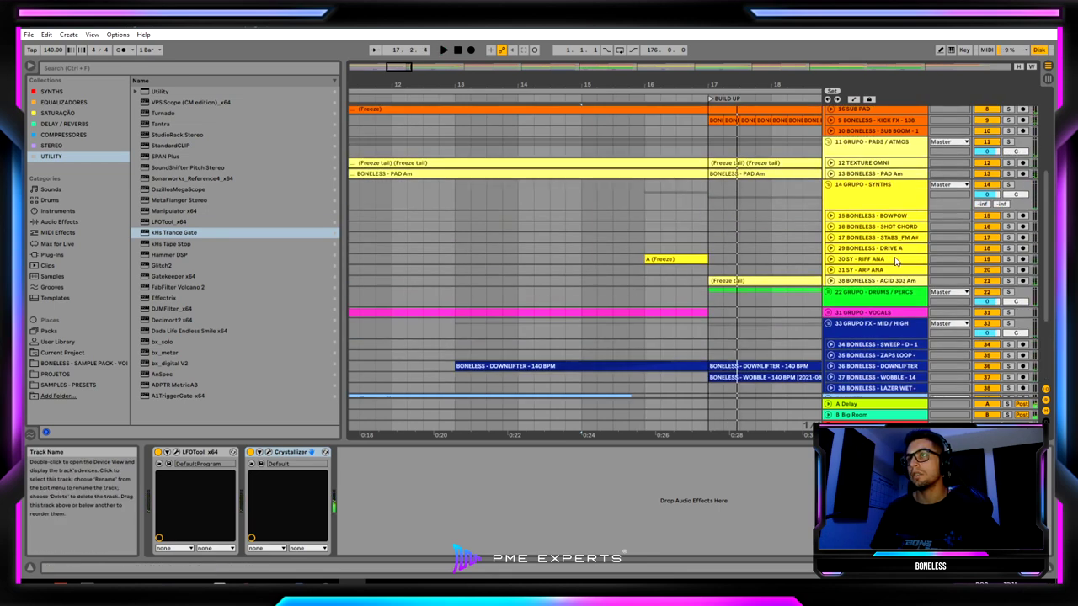
pyautogui.scroll(-5, 895, 262)
# Move the chopped effect two bars earlier to start at 14.3.1 and play the arrangement from bar 14.
pyautogui.click(696, 345)
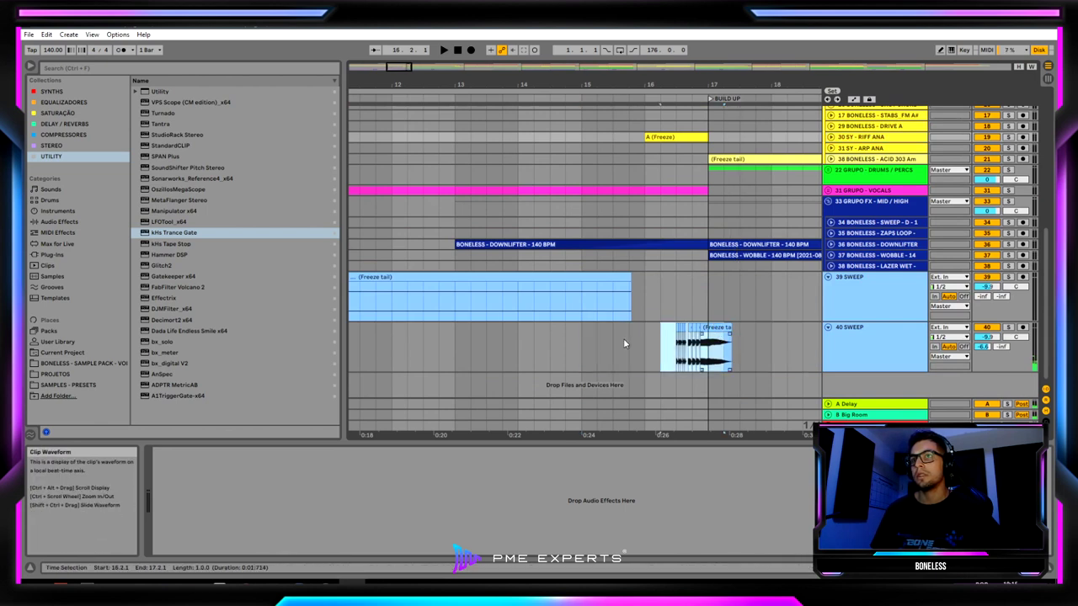
pyautogui.moveTo(606, 346)
pyautogui.mouseDown()
pyautogui.moveTo(759, 333)
pyautogui.moveTo(574, 336)
pyautogui.moveTo(603, 337)
pyautogui.mouseUp()
pyautogui.click(518, 345)
pyautogui.press('space')
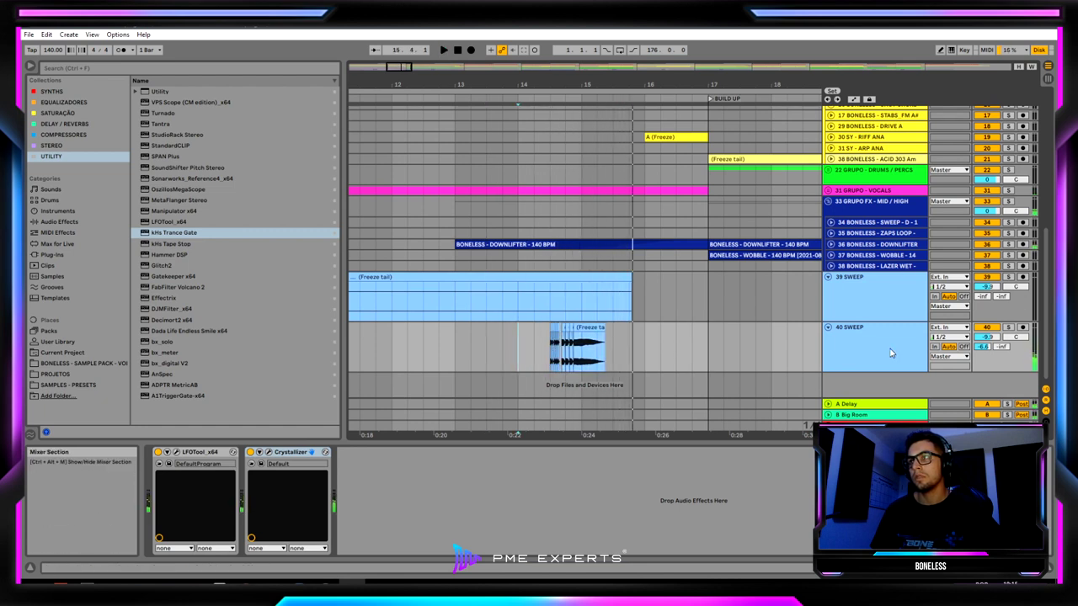
# Solo track 40 SWEEP with LFOTool switched off and play the stutter from 14.3.1.
pyautogui.click(1008, 327)
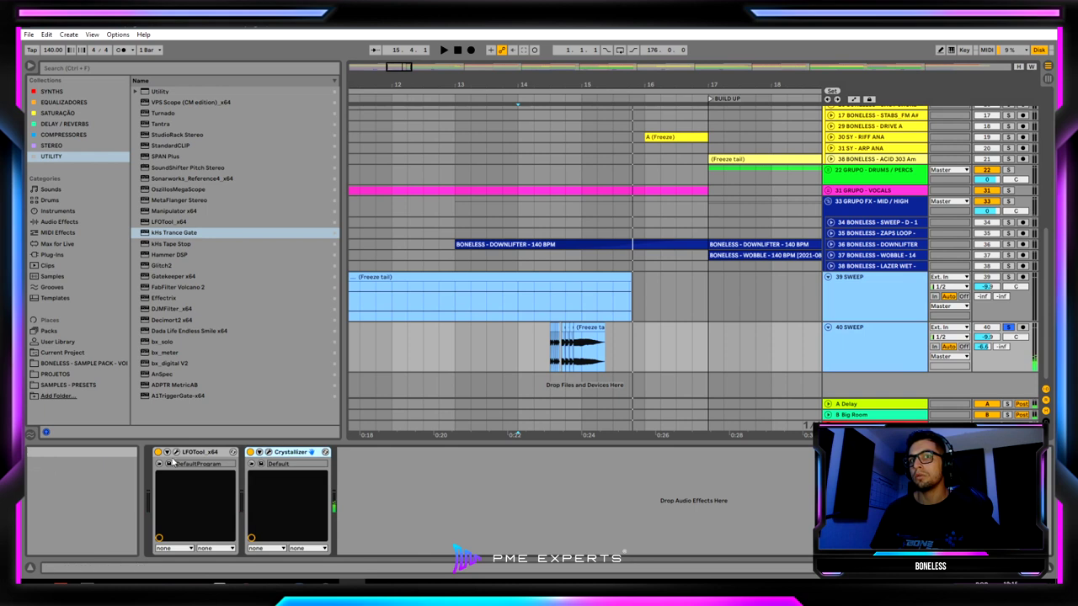
pyautogui.click(154, 453)
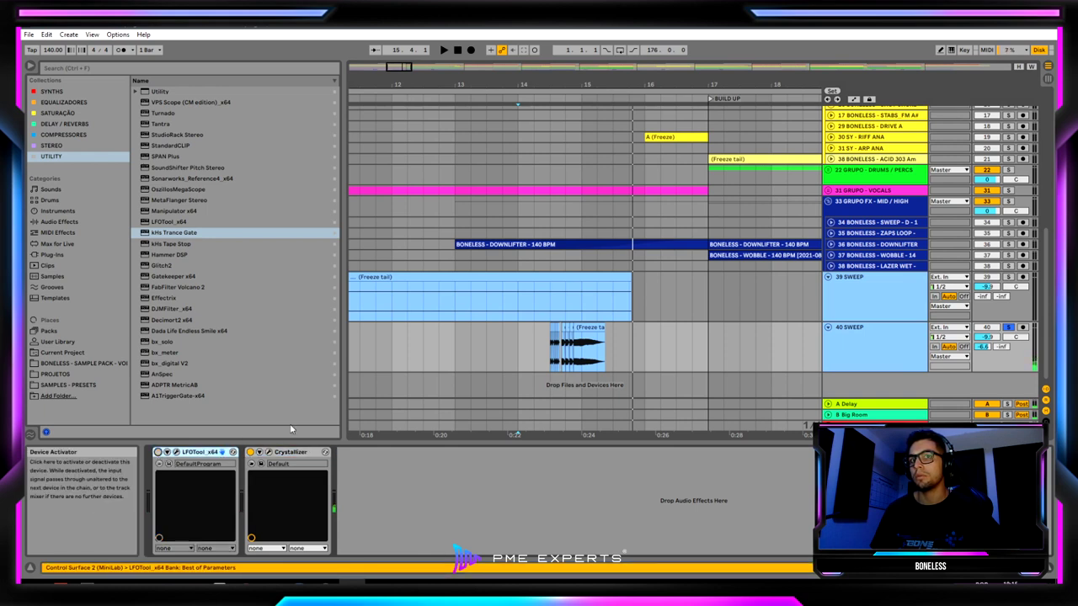
pyautogui.click(548, 352)
pyautogui.press('space')
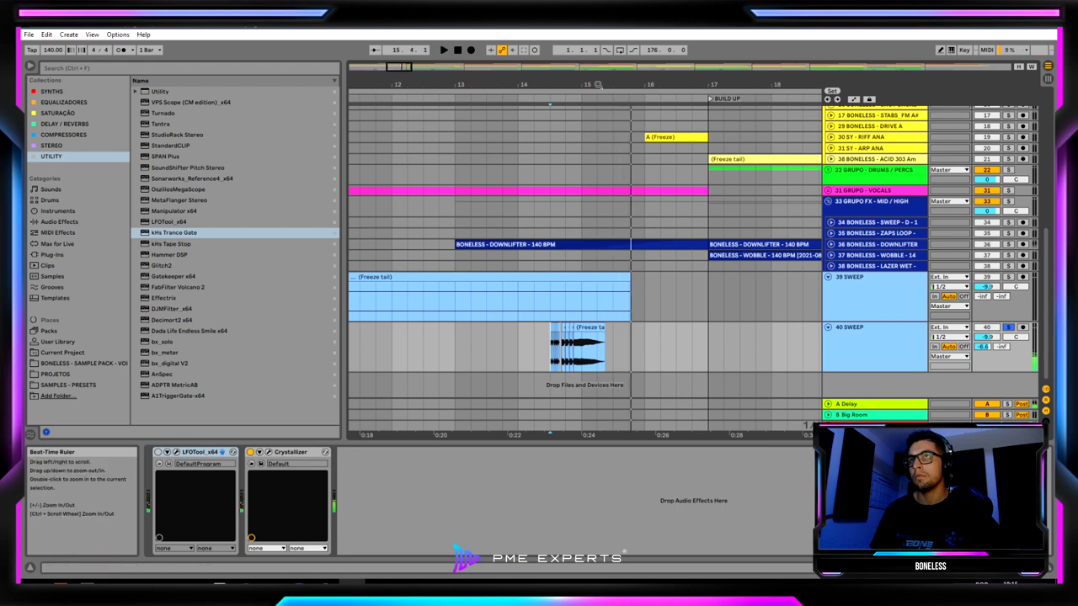
# Consolidate the stutter slices between 14.3.1 and 14.4.1 into one clip, give it a long fade-in, and play it.
pyautogui.moveTo(584, 434); pyautogui.dragTo(493, 345)
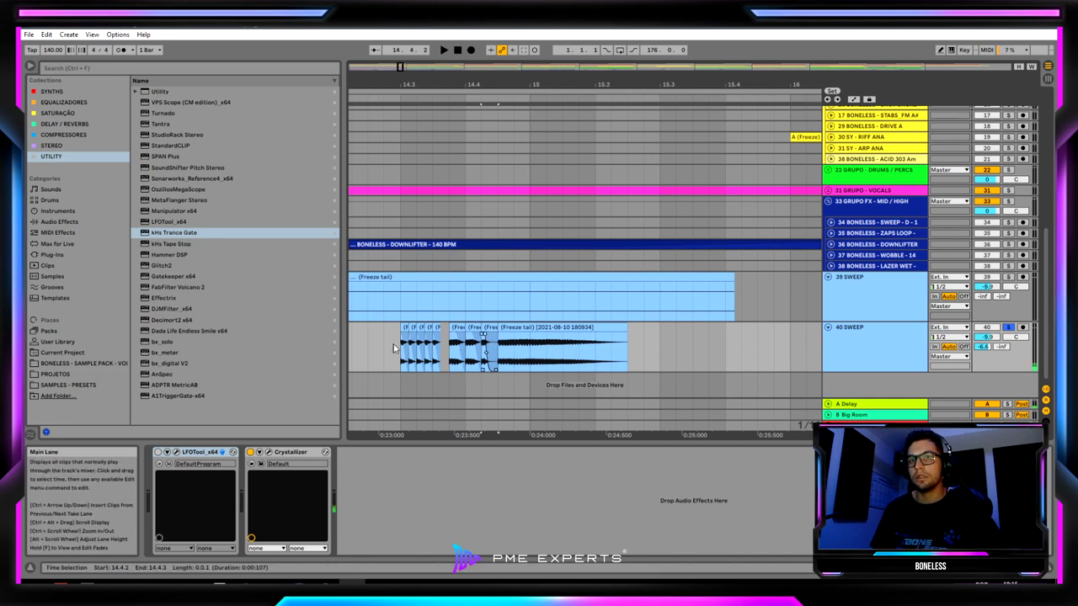
pyautogui.moveTo(408, 341); pyautogui.dragTo(442, 341)
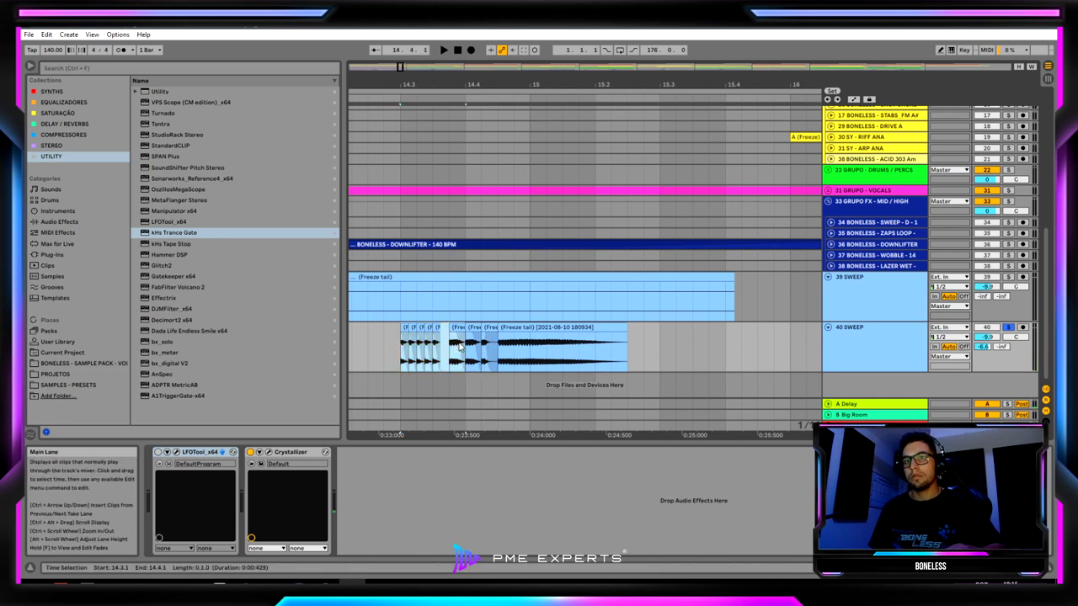
pyautogui.hotkey('ctrl', 'j')
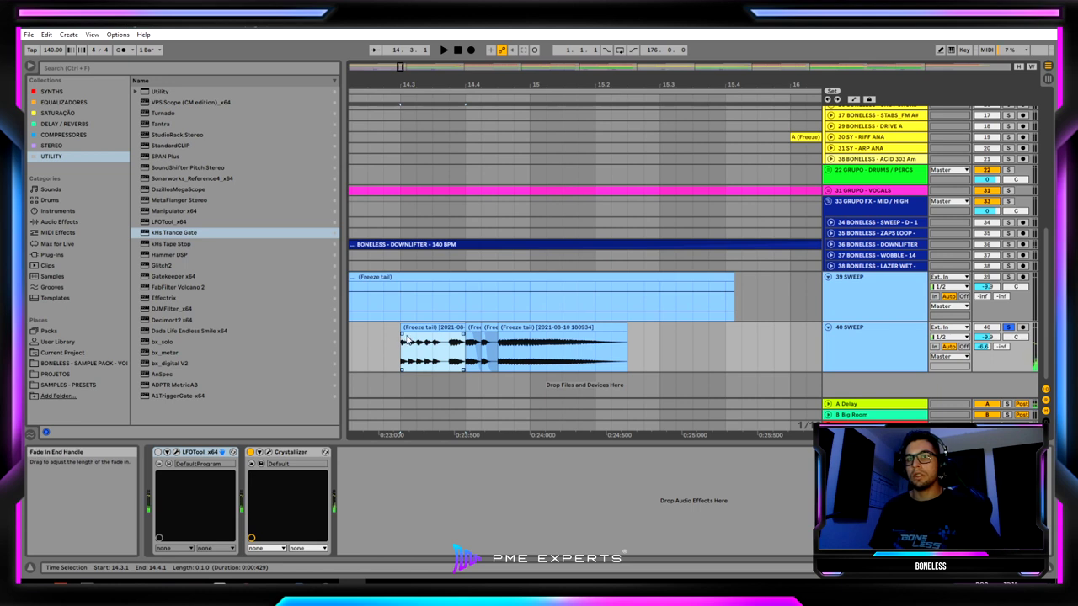
pyautogui.moveTo(402, 335); pyautogui.dragTo(453, 339)
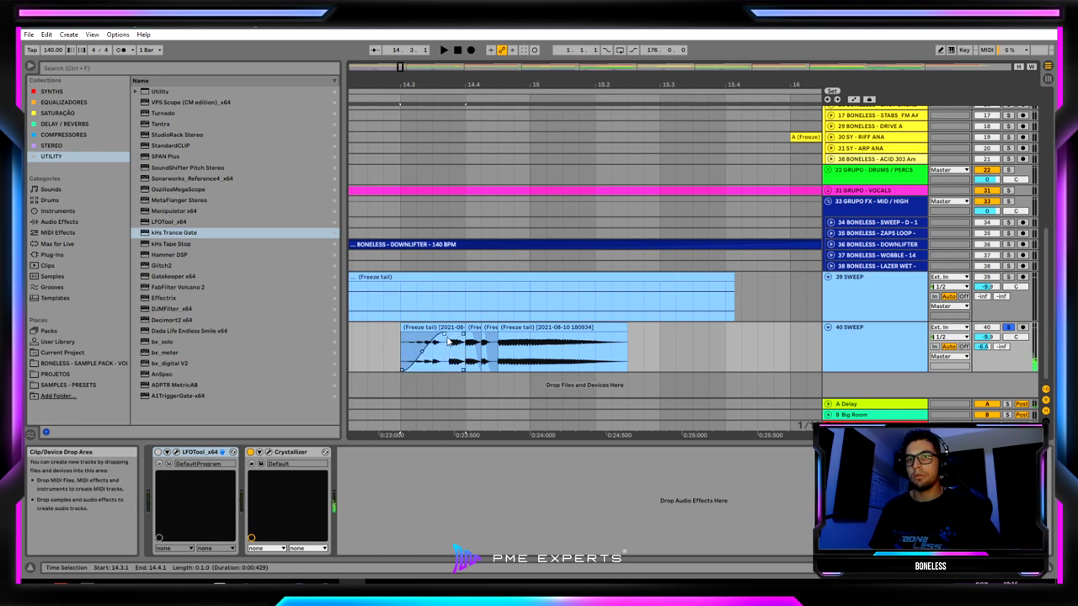
pyautogui.press('space')
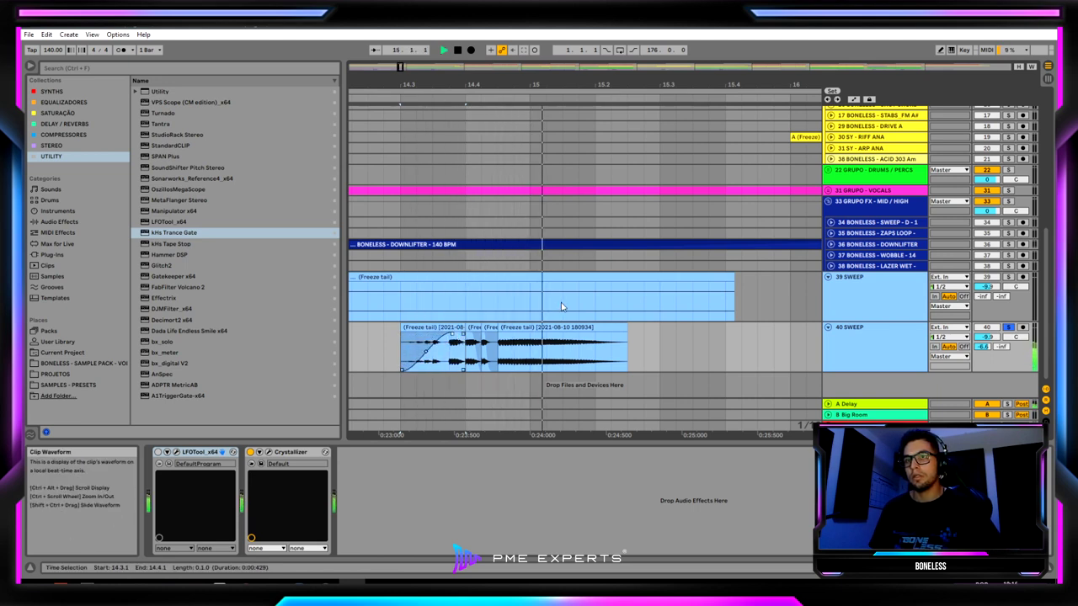
# Shift the long tail to start at 14.4.4, leaving a short faded slice at 14.4.3, and play the stutter.
pyautogui.click(528, 329)
pyautogui.press('space')
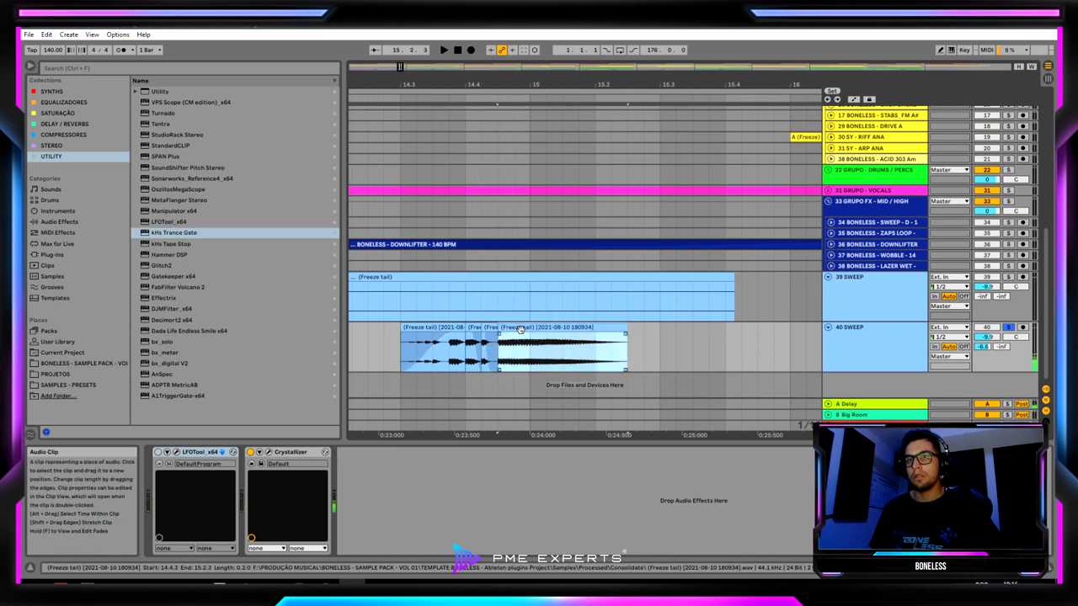
pyautogui.moveTo(518, 328)
pyautogui.mouseDown()
pyautogui.moveTo(536, 329)
pyautogui.moveTo(520, 338)
pyautogui.moveTo(505, 331)
pyautogui.mouseUp()
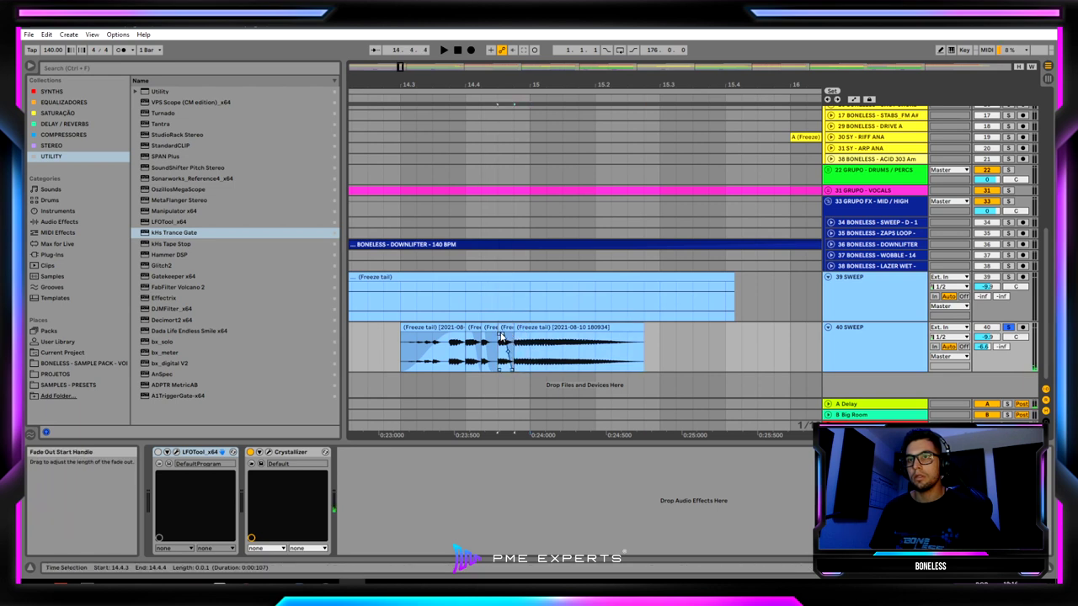
pyautogui.click(386, 352)
pyautogui.press('space')
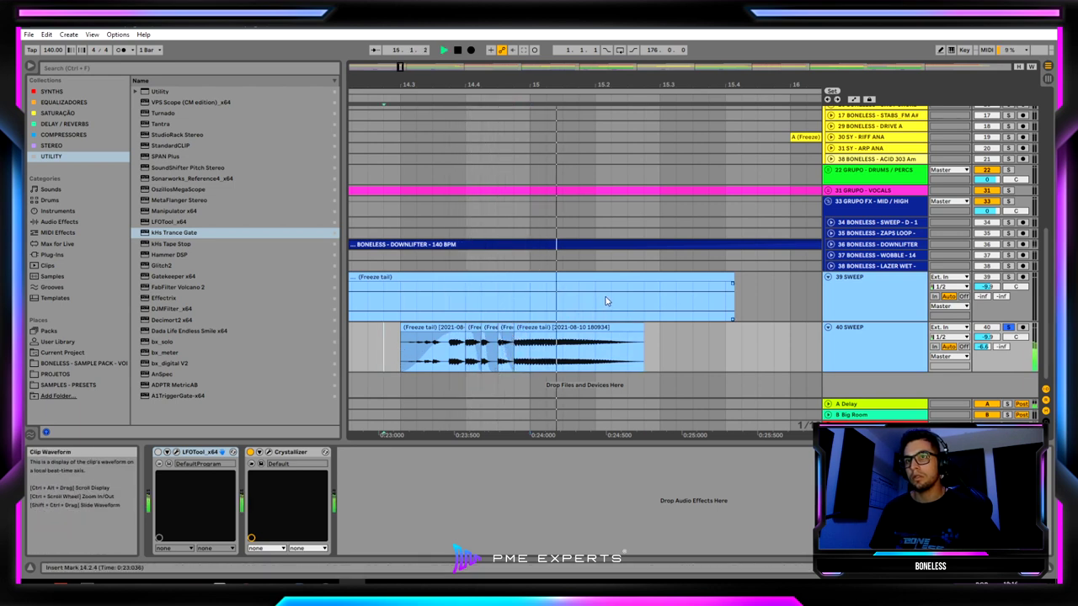
pyautogui.press('space')
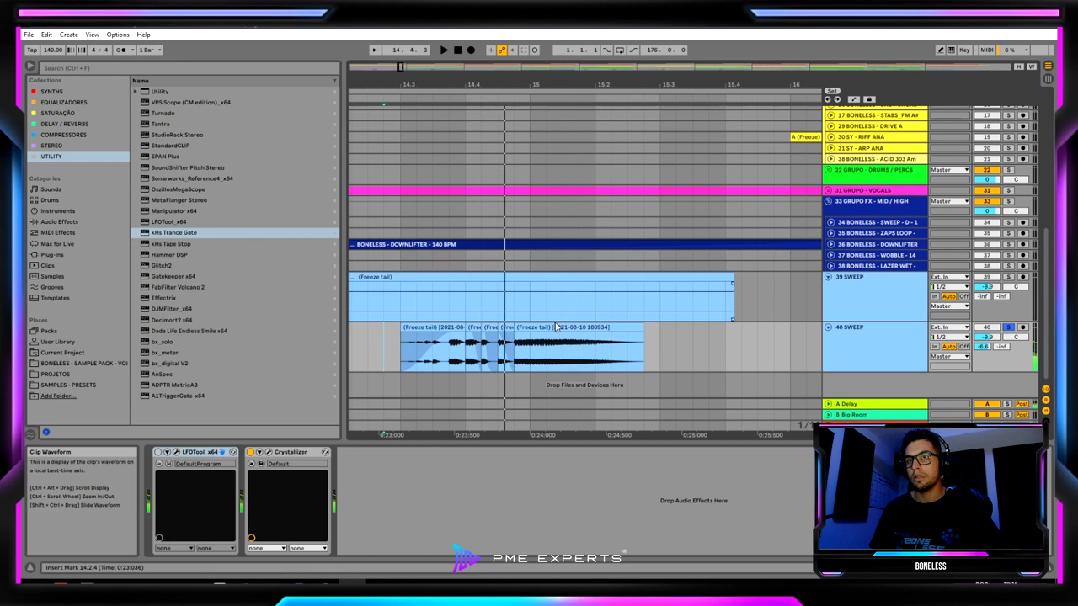
# Delete the long tail clip, extend the last slice to end at 15.1.1, and play from 14.2.4.
pyautogui.click(545, 326)
pyautogui.press('Delete')
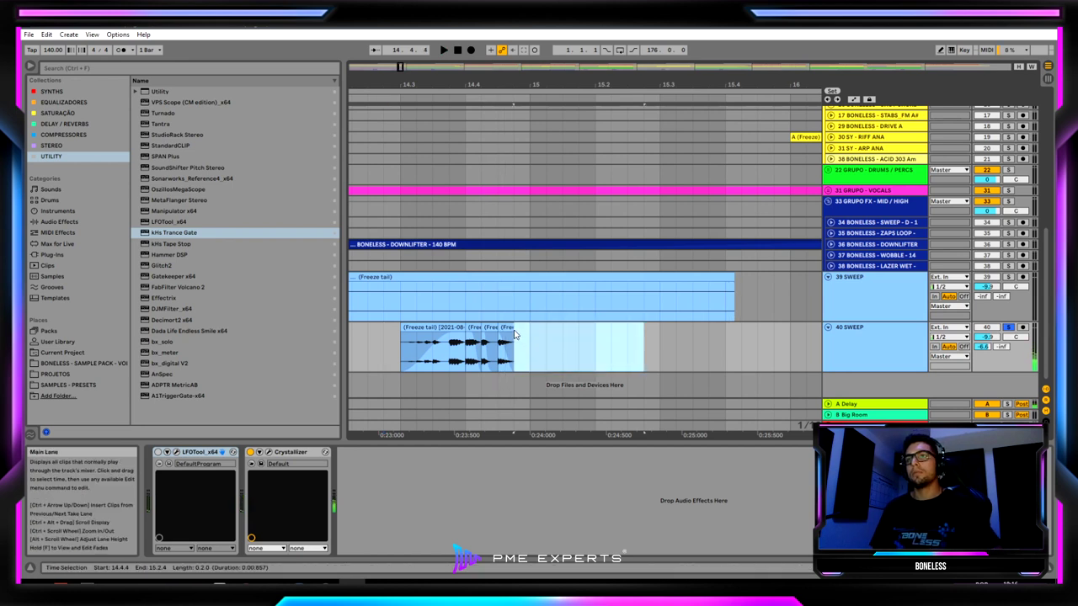
pyautogui.moveTo(514, 330); pyautogui.dragTo(529, 329)
pyautogui.click(383, 328)
pyautogui.press('space')
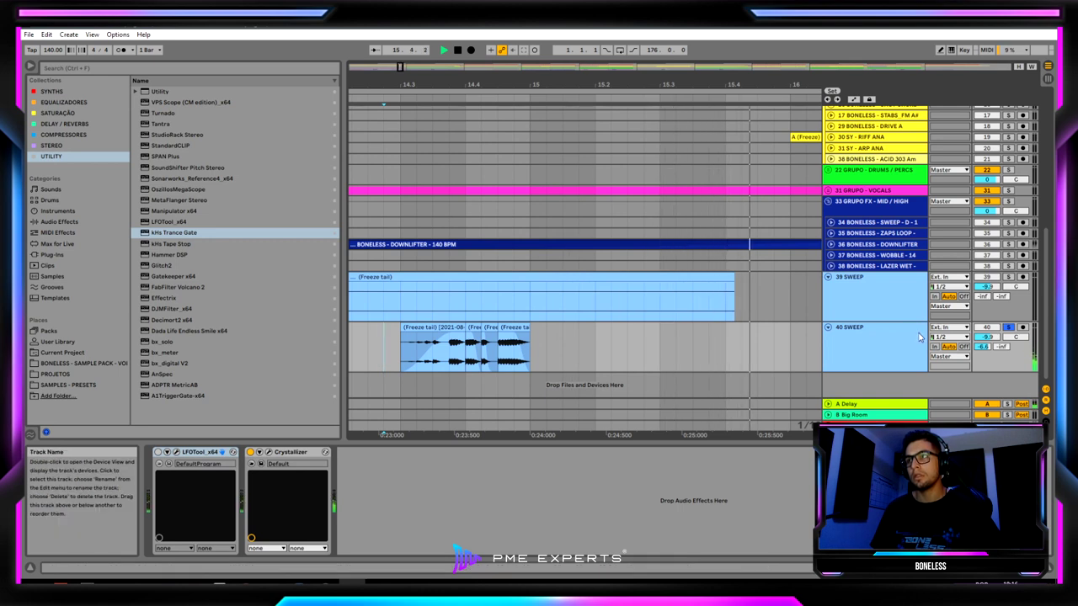
pyautogui.press('space')
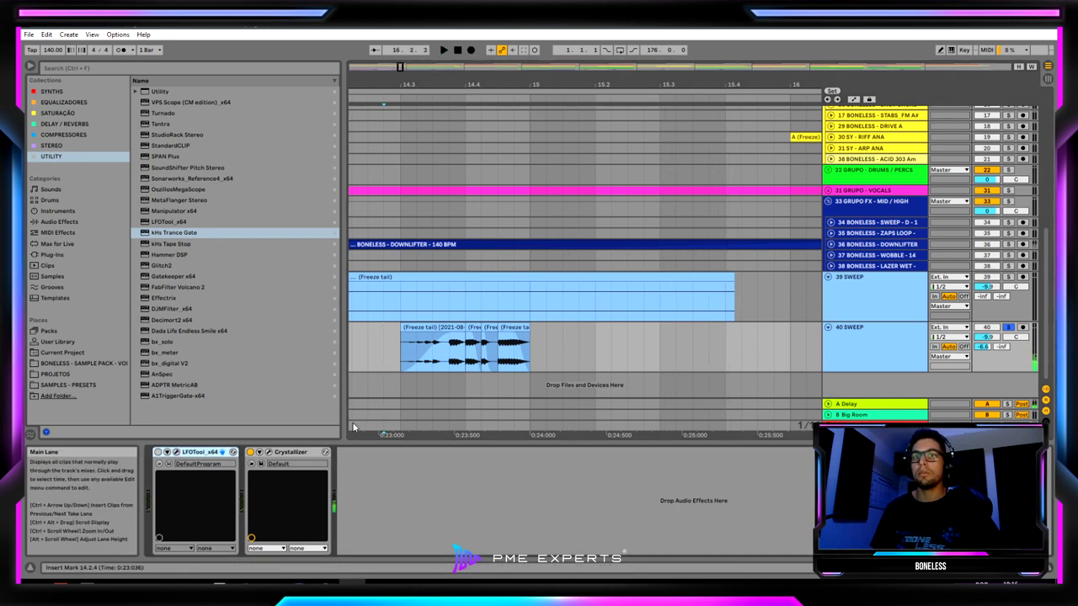
# Audition Crystallizer presets on track 40 SWEEP from 14.3.1, ending on Wet Pad, and close the plug-in window.
pyautogui.click(268, 452)
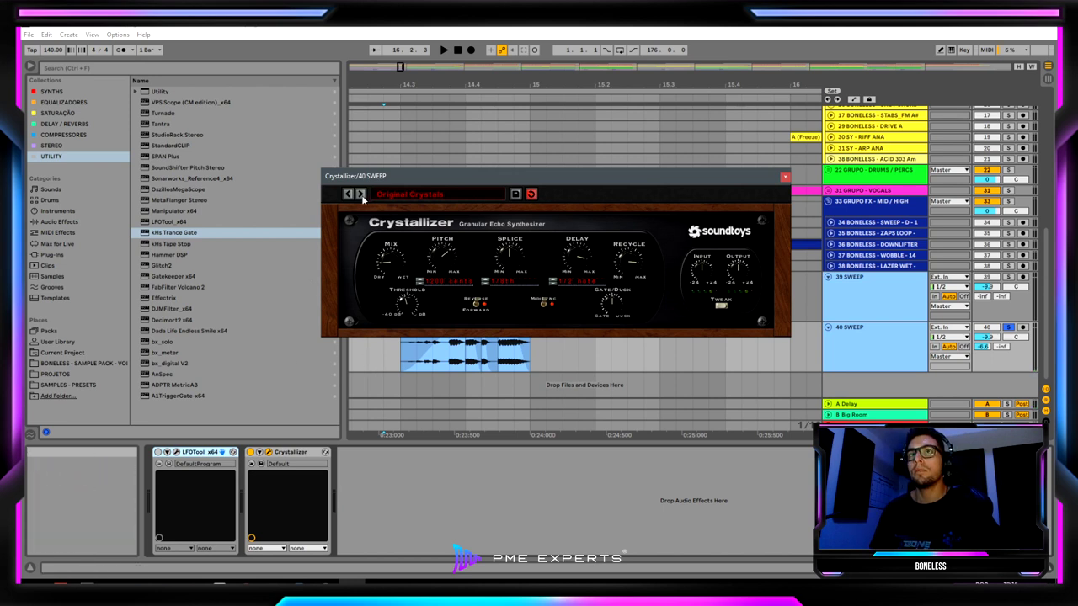
pyautogui.click(398, 145)
pyautogui.press('space')
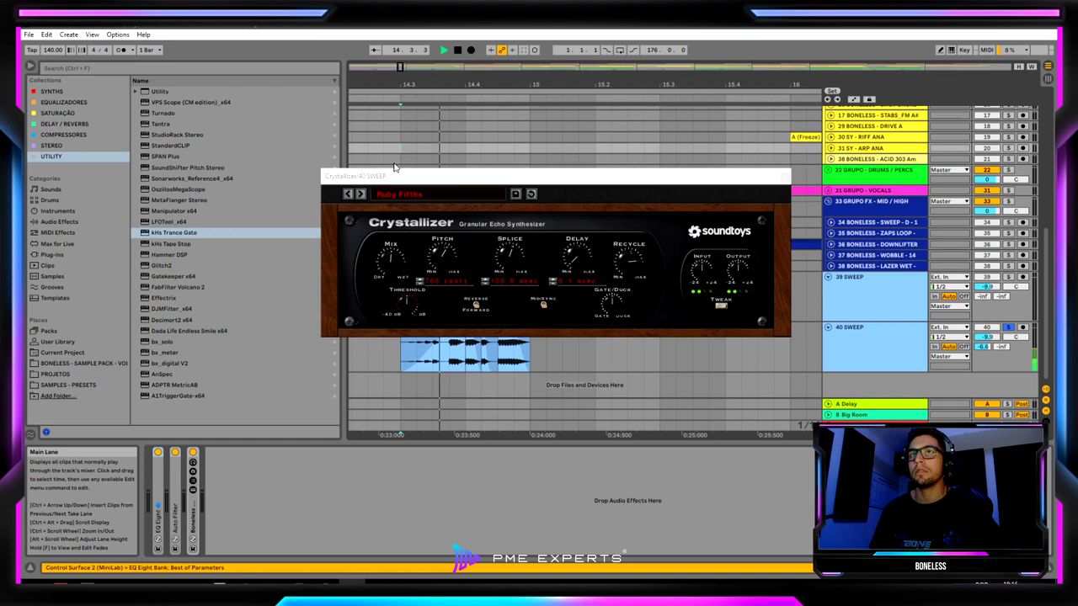
pyautogui.click(360, 194)
pyautogui.click(360, 194)
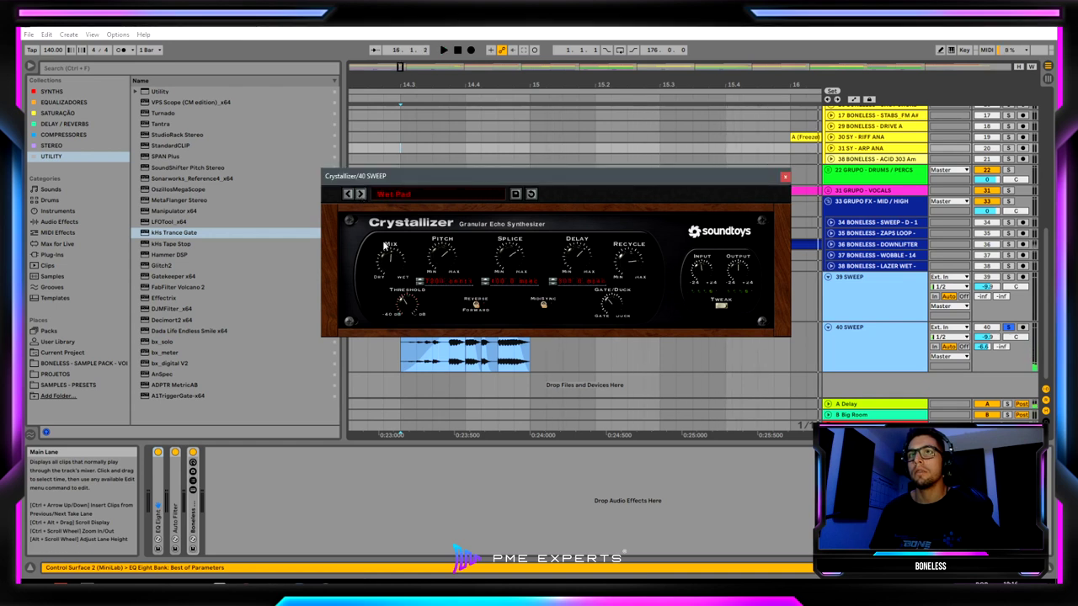
pyautogui.press('space')
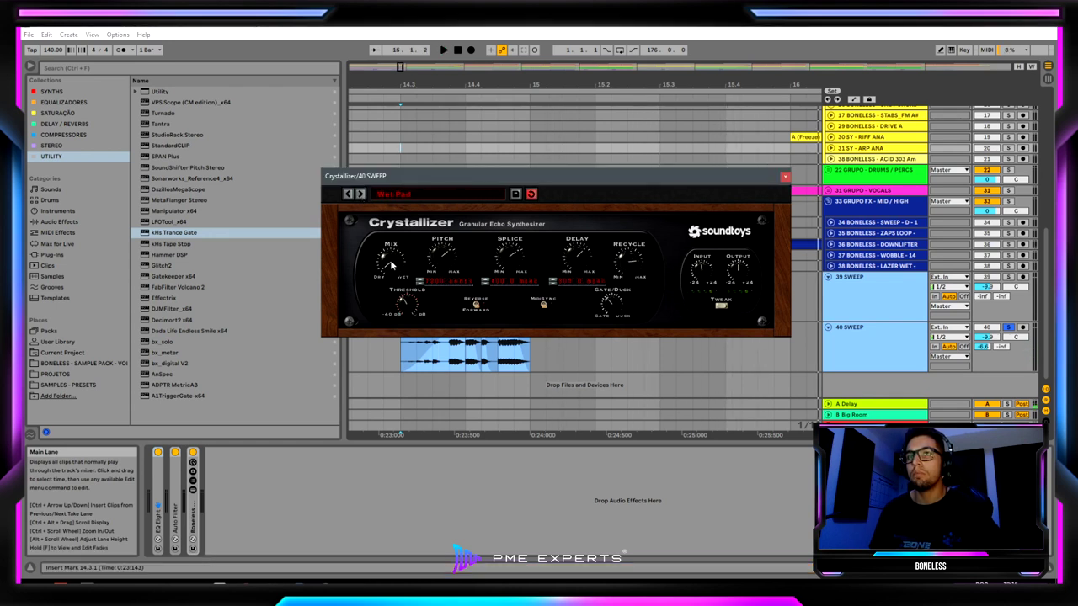
pyautogui.press('space')
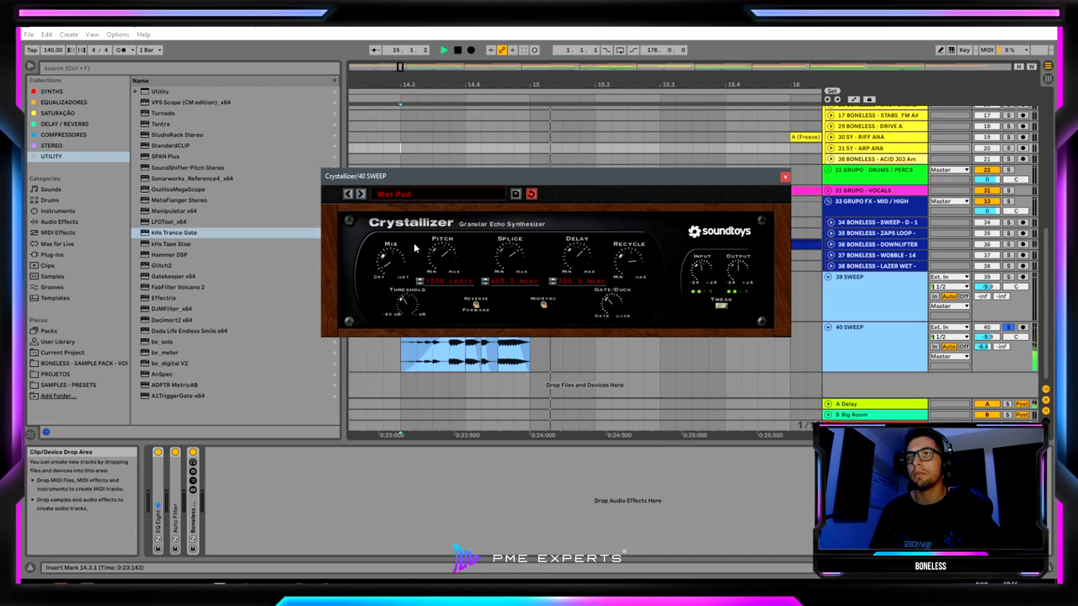
pyautogui.click(785, 177)
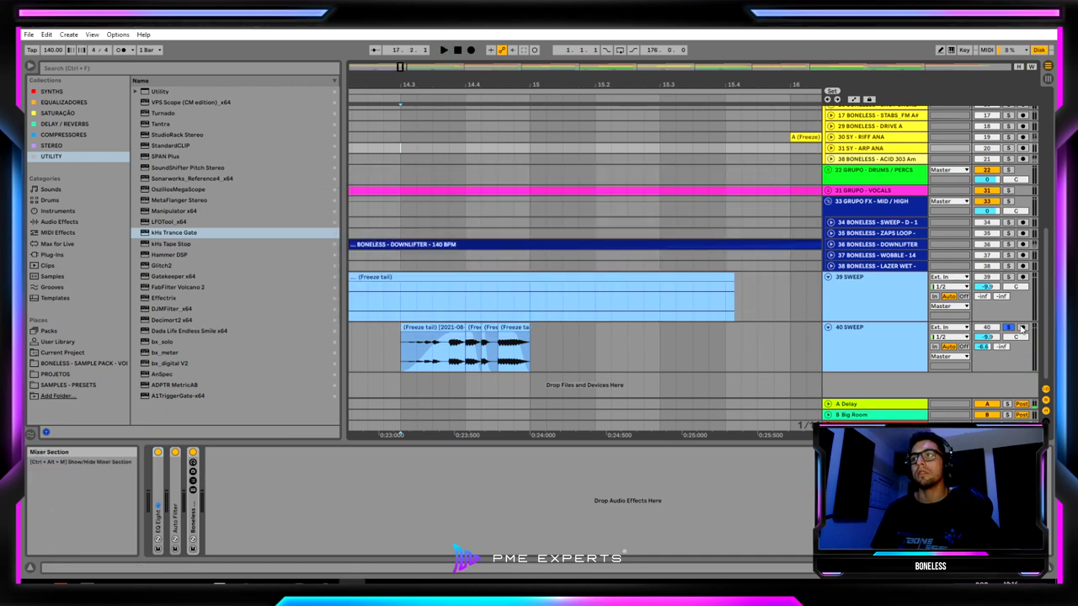
# Unsolo track 40 SWEEP and select its region from 13.1.1 to 17.1.1.
pyautogui.moveTo(739, 85); pyautogui.dragTo(522, 39)
pyautogui.moveTo(414, 348); pyautogui.dragTo(555, 343)
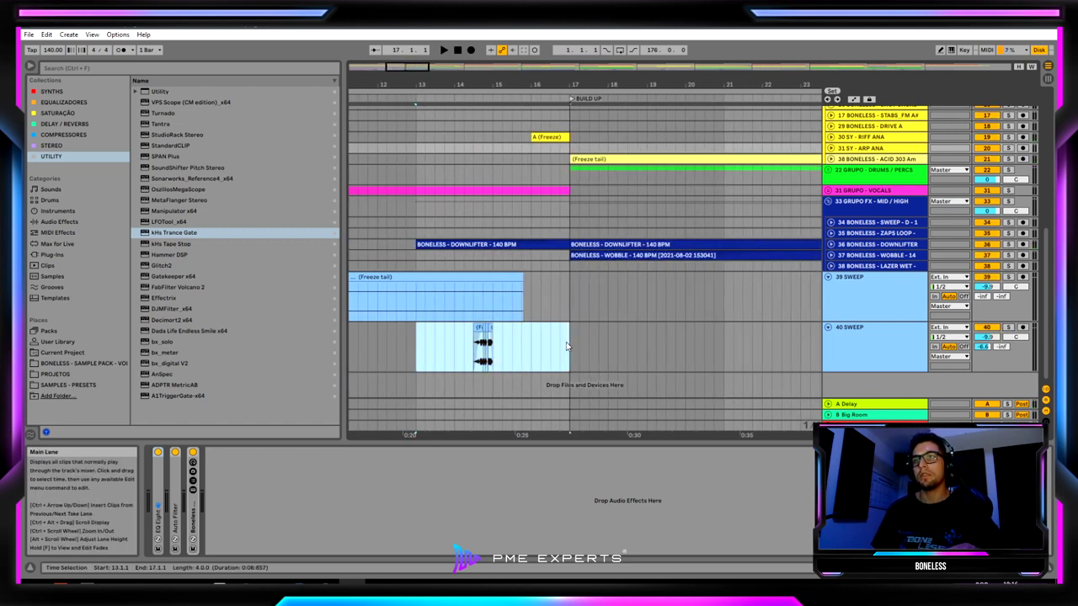
pyautogui.click(567, 346)
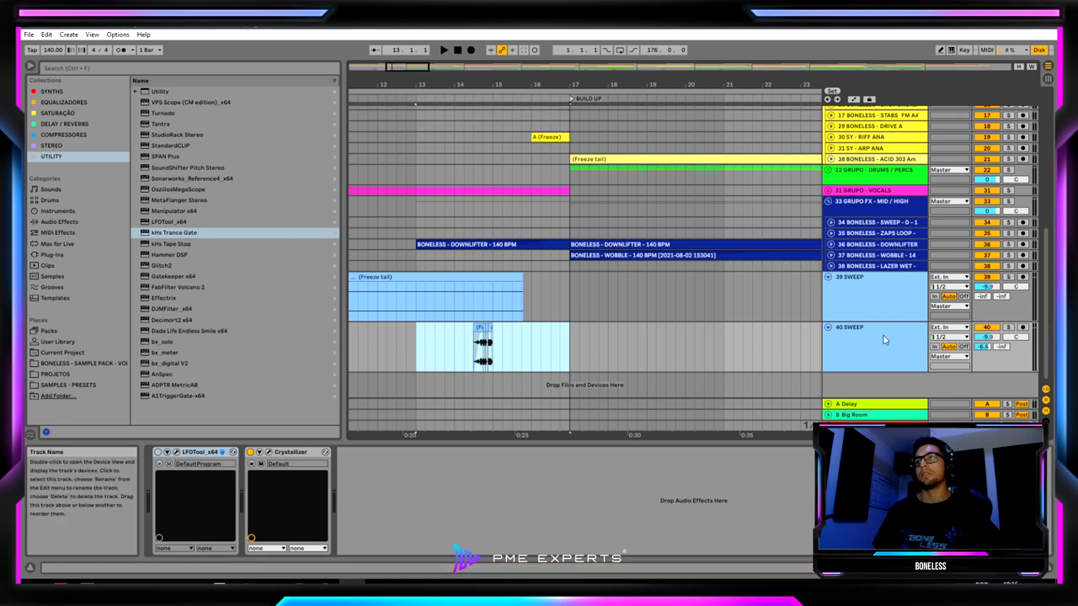
# Review the long sweep on track 39 against the unfolded WOBBLE, DOWNLIFTER and PAD tracks around the BUILD UP marker.
pyautogui.moveTo(649, 85); pyautogui.dragTo(649, 47)
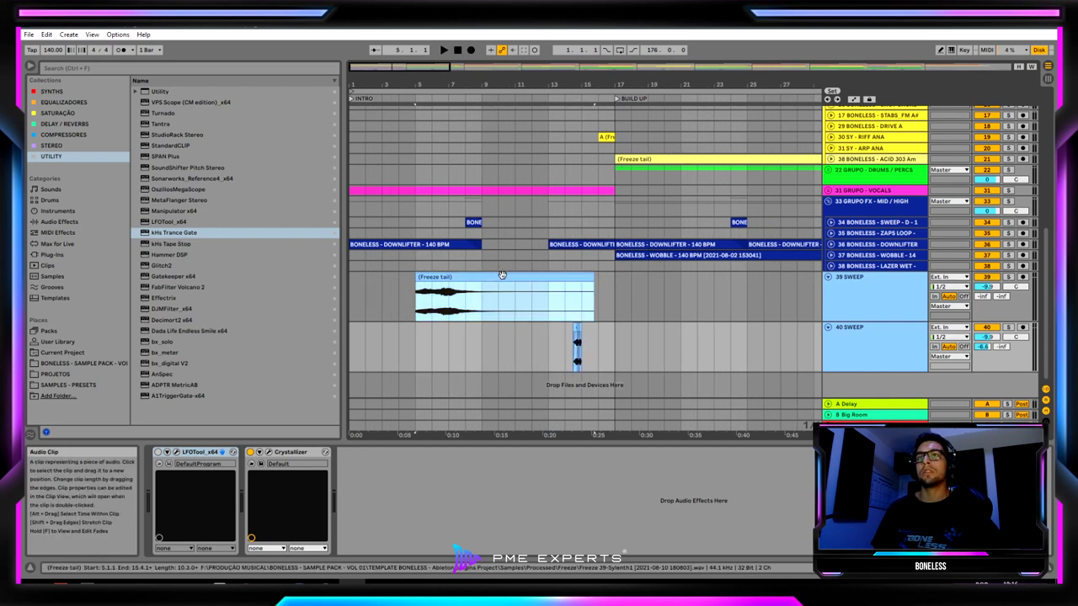
pyautogui.click(510, 288)
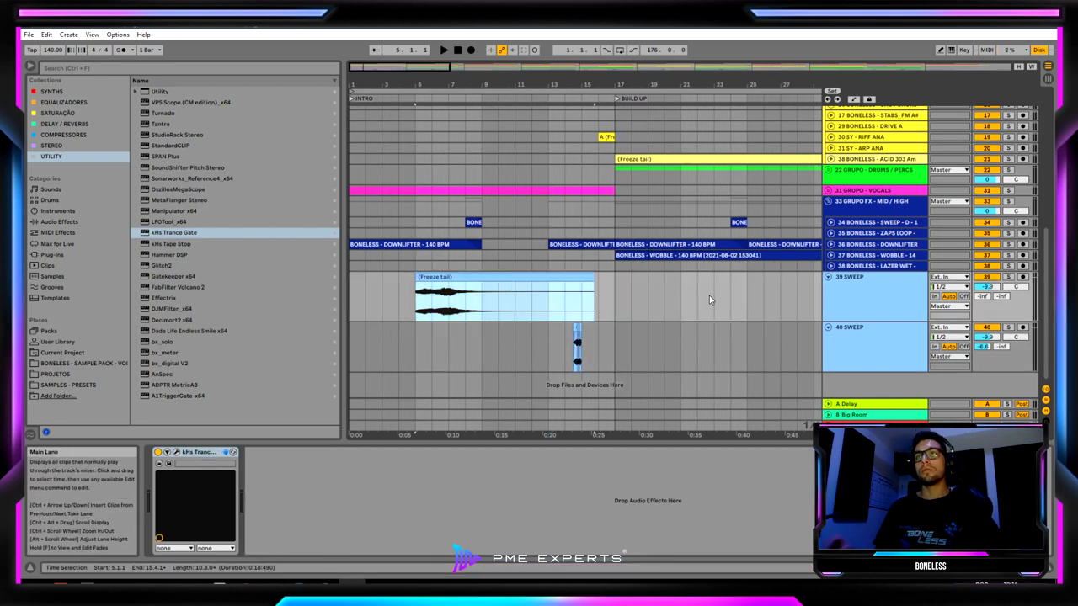
pyautogui.click(831, 255)
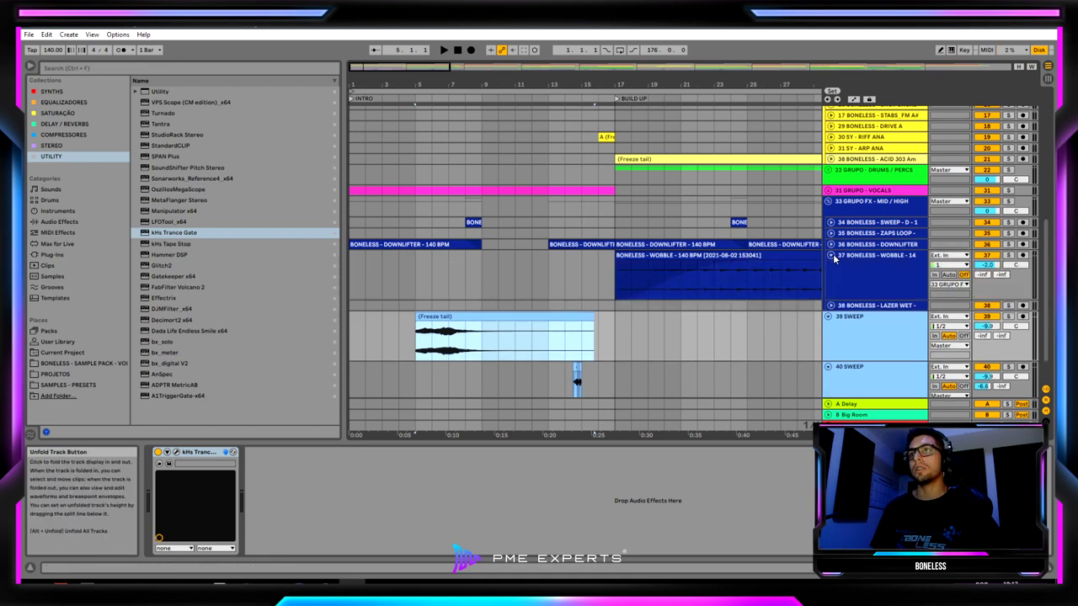
pyautogui.click(831, 244)
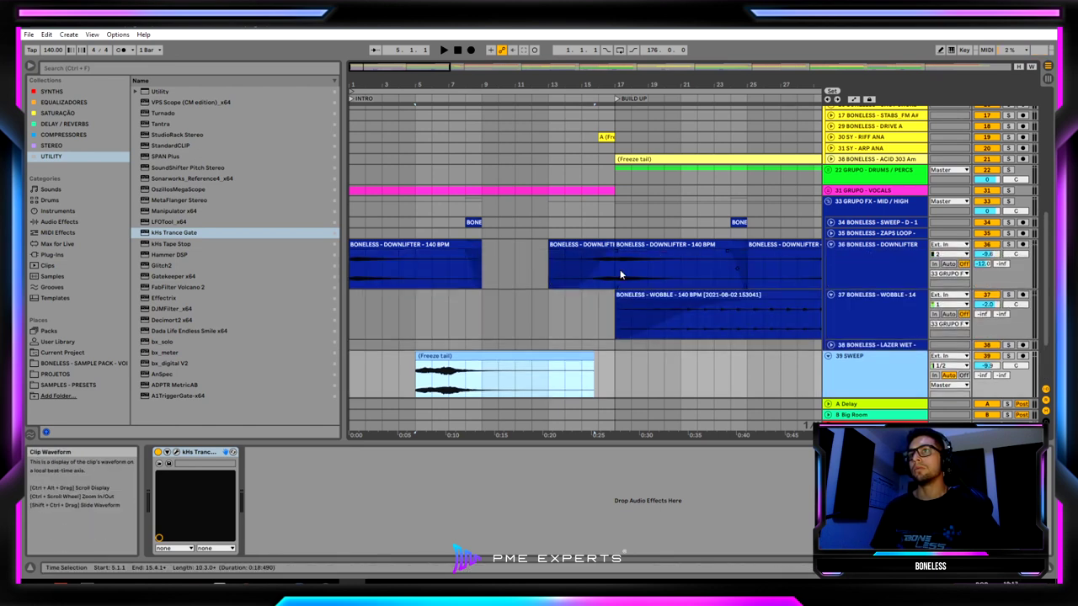
pyautogui.moveTo(620, 272); pyautogui.dragTo(629, 258)
pyautogui.scroll(5, 829, 242)
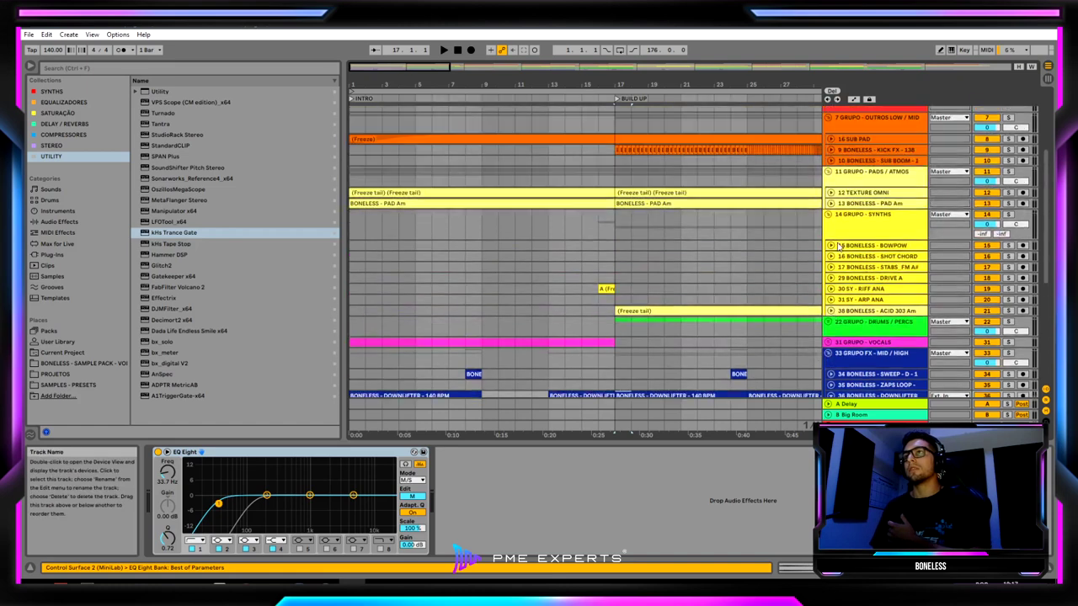
pyautogui.scroll(1, 648, 242)
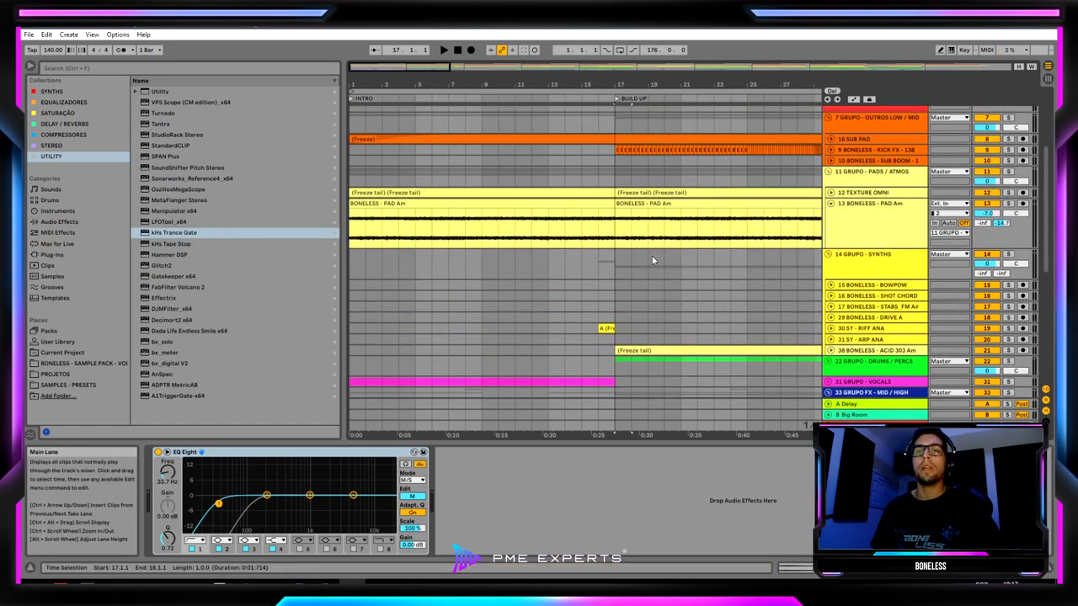
pyautogui.scroll(-5, 654, 243)
pyautogui.scroll(-2, 654, 243)
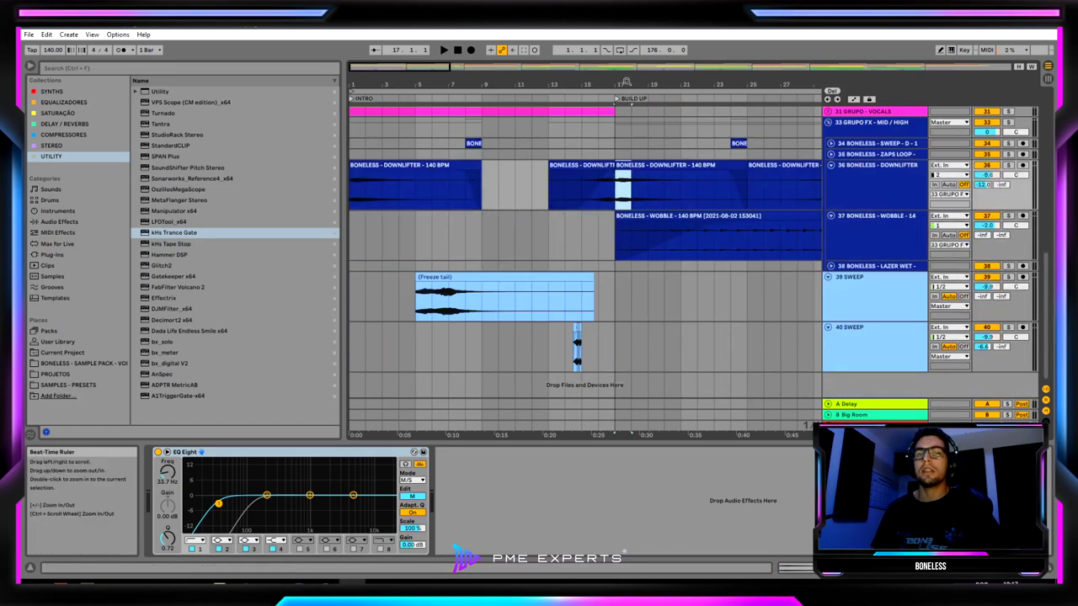
# Copy the four-bar region from 13.1.1 to 17.1.1 on track 40 SWEEP to 33.1.1 at DROP VERSO and play from there.
pyautogui.moveTo(628, 84); pyautogui.dragTo(553, 97)
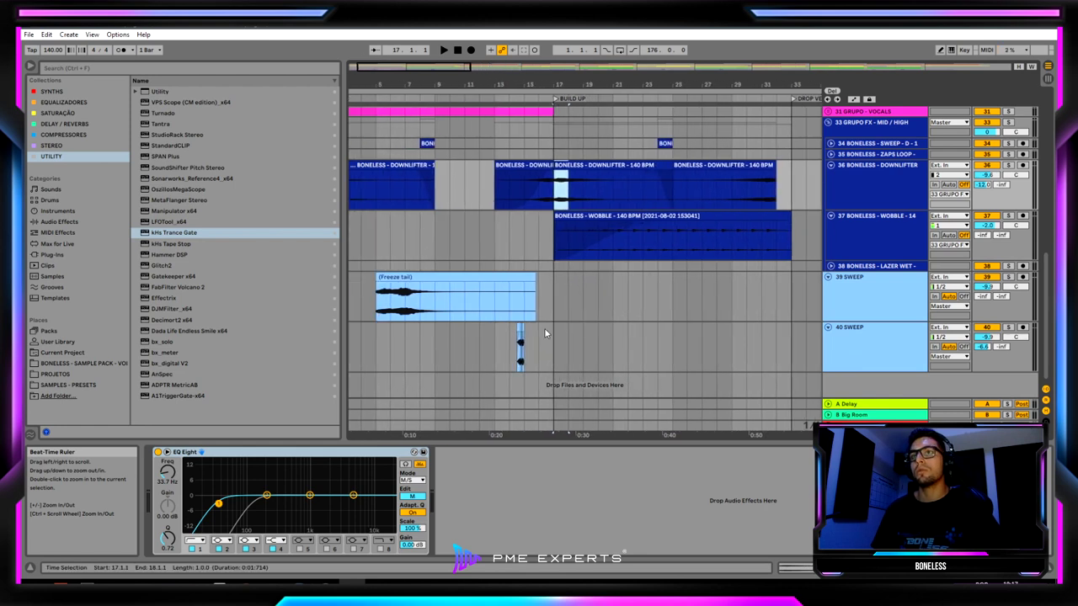
pyautogui.moveTo(556, 347); pyautogui.dragTo(507, 352)
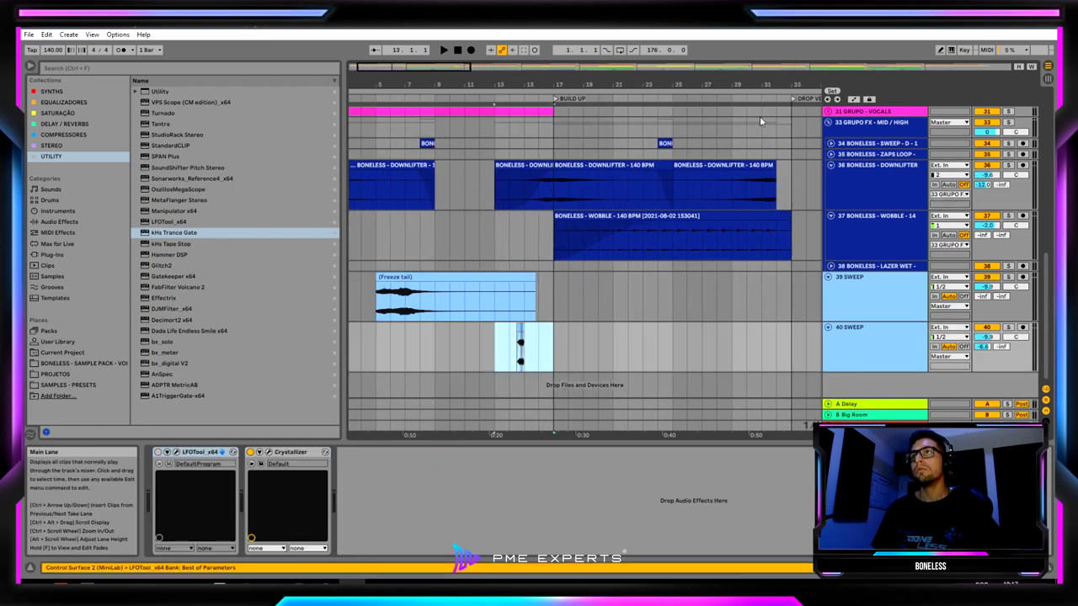
pyautogui.moveTo(784, 83); pyautogui.dragTo(593, 81)
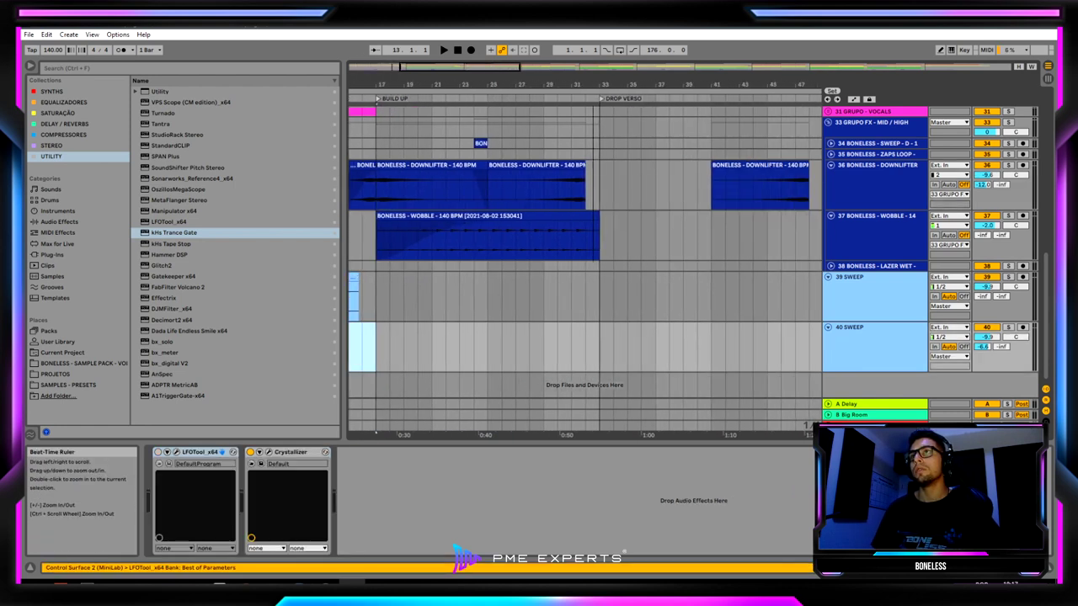
pyautogui.click(602, 341)
pyautogui.press('space')
pyautogui.moveTo(600, 341); pyautogui.dragTo(655, 345)
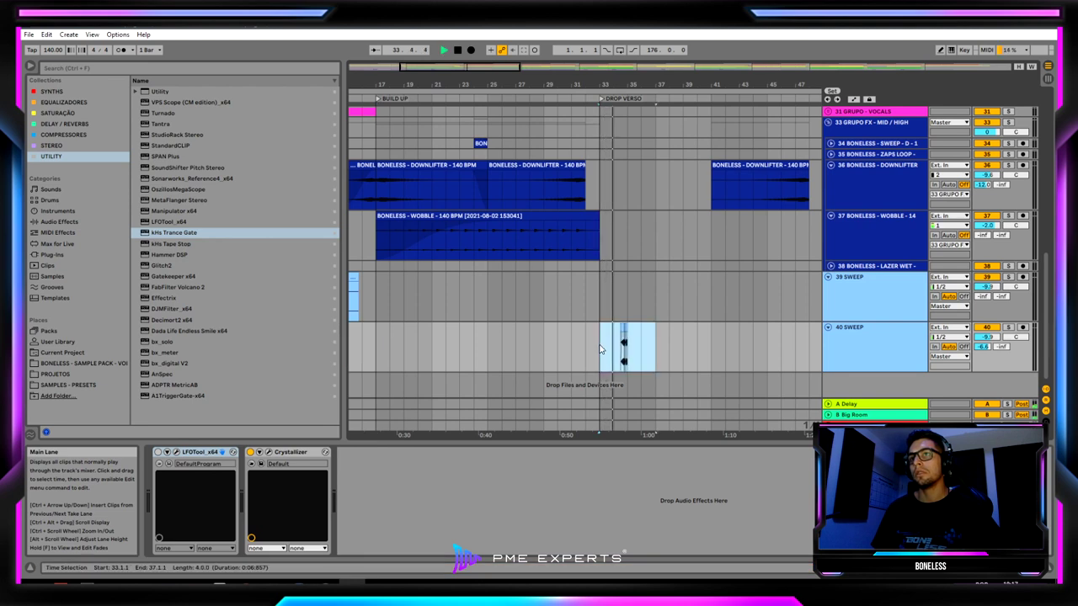